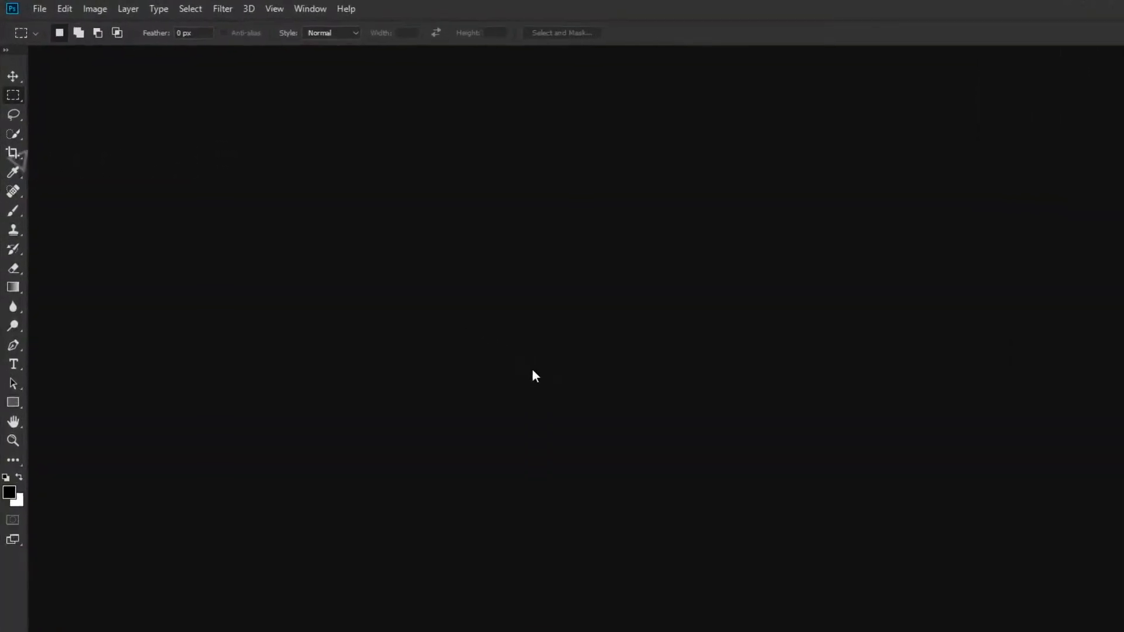
Create a new web document 3543 pixels wide and 2480 pixels high at 300 pixels/inch, with artboards turned off
left_click(39, 10)
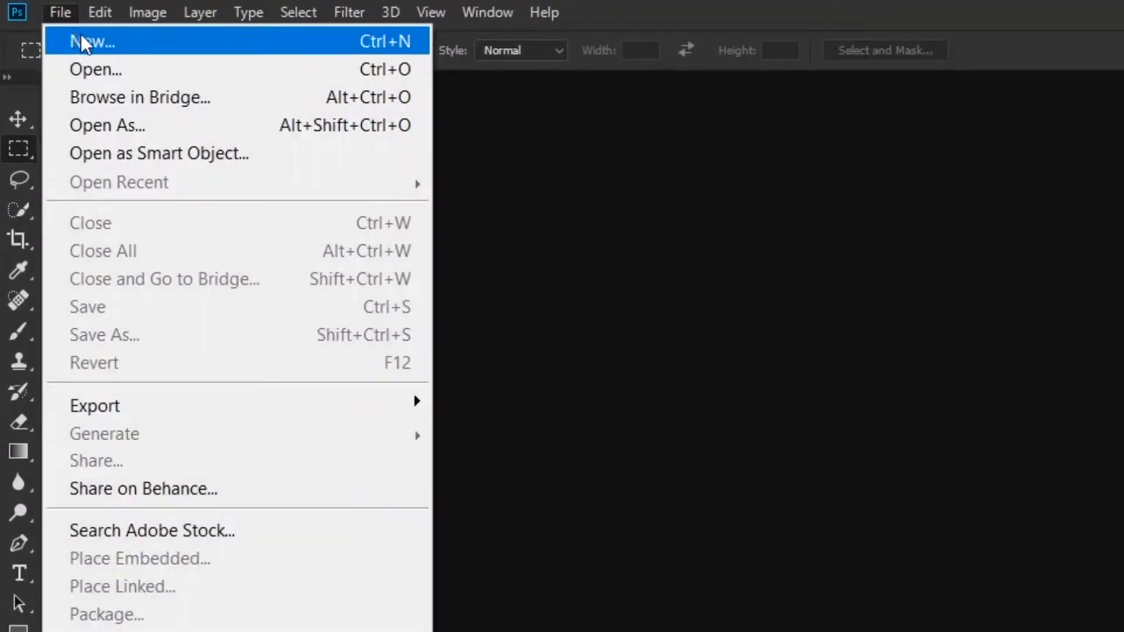
left_click(79, 40)
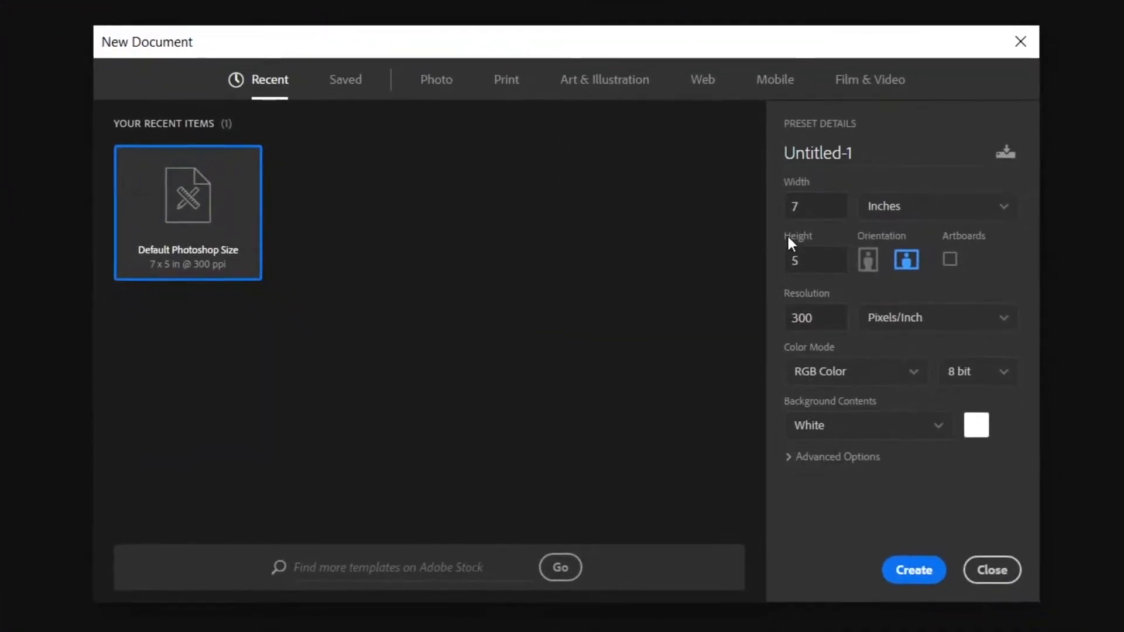
left_click(702, 81)
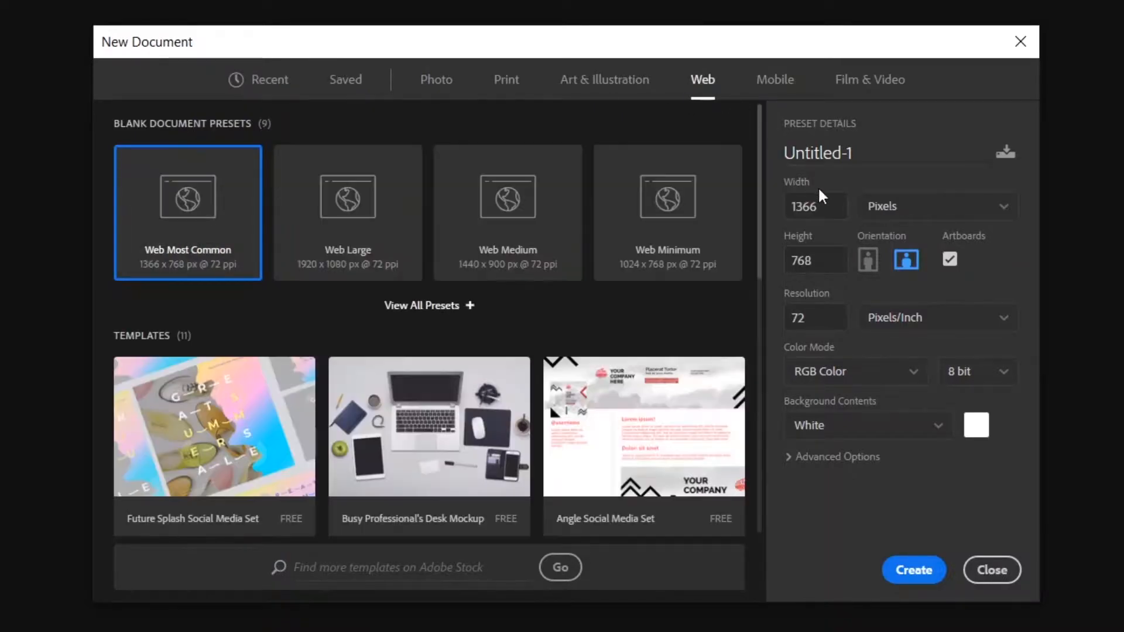
type("4")
type("543")
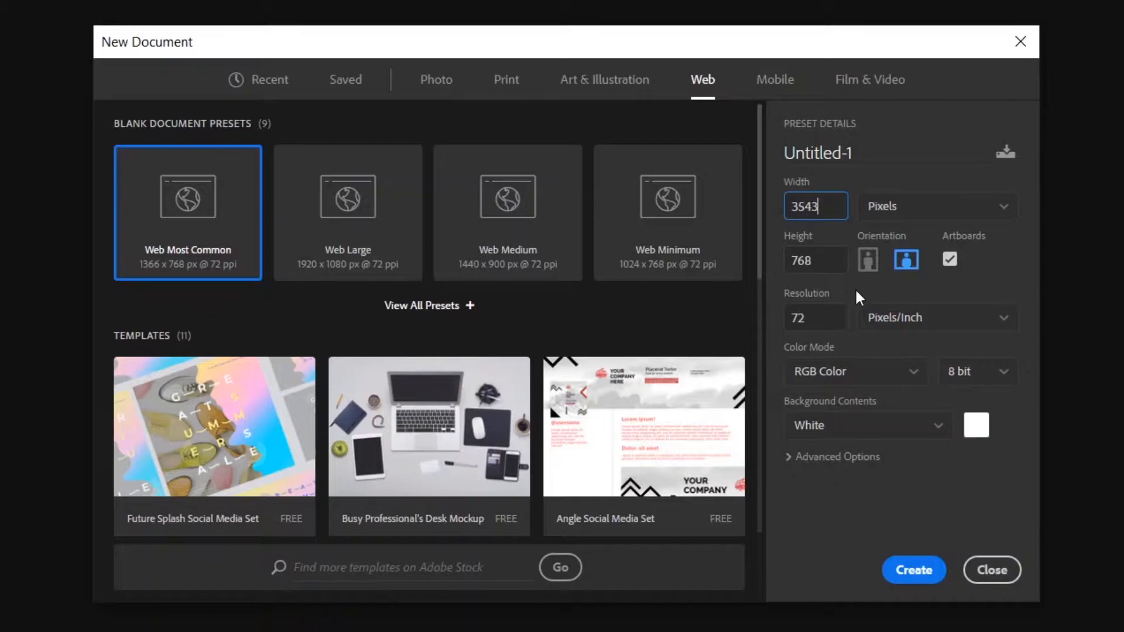
key("Tab")
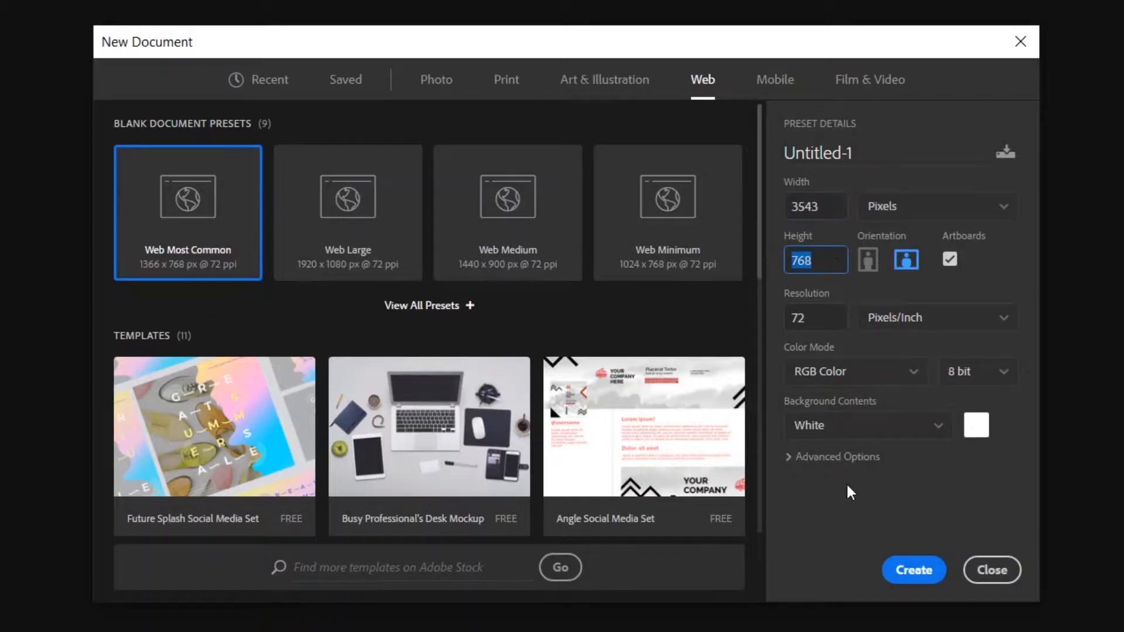
type("2480")
left_click(950, 259)
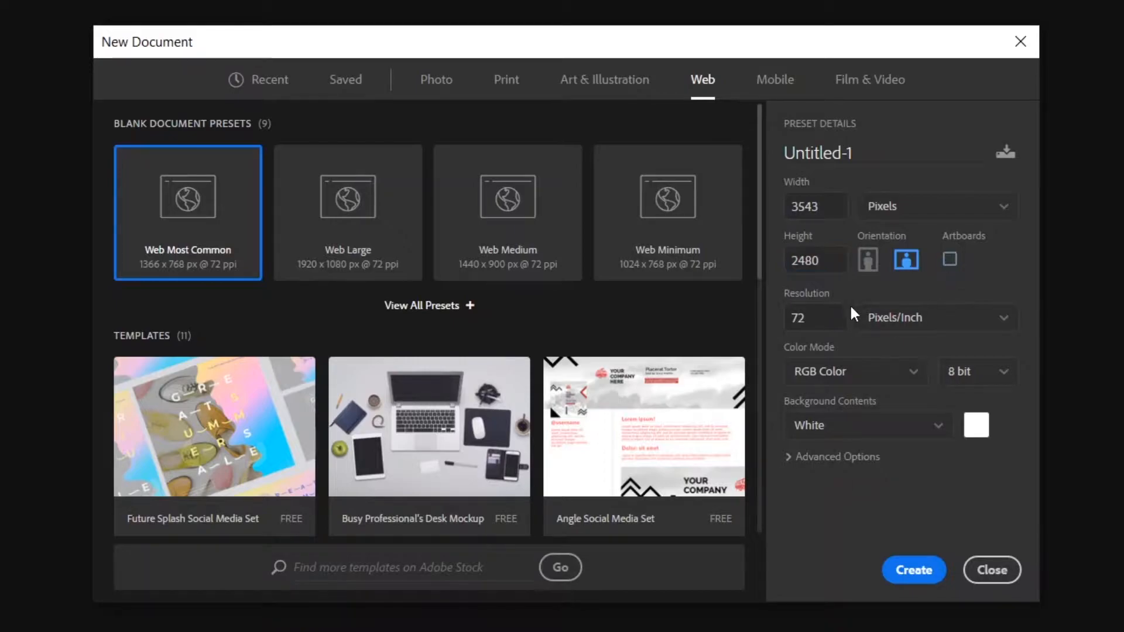
double_click(798, 318)
type("300")
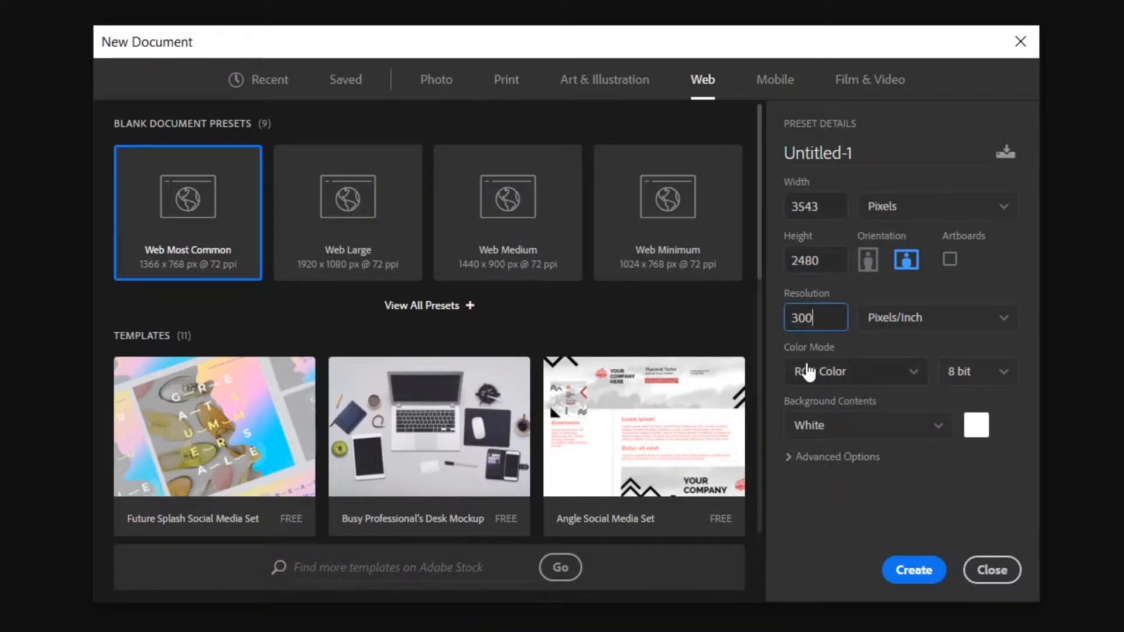
left_click(916, 572)
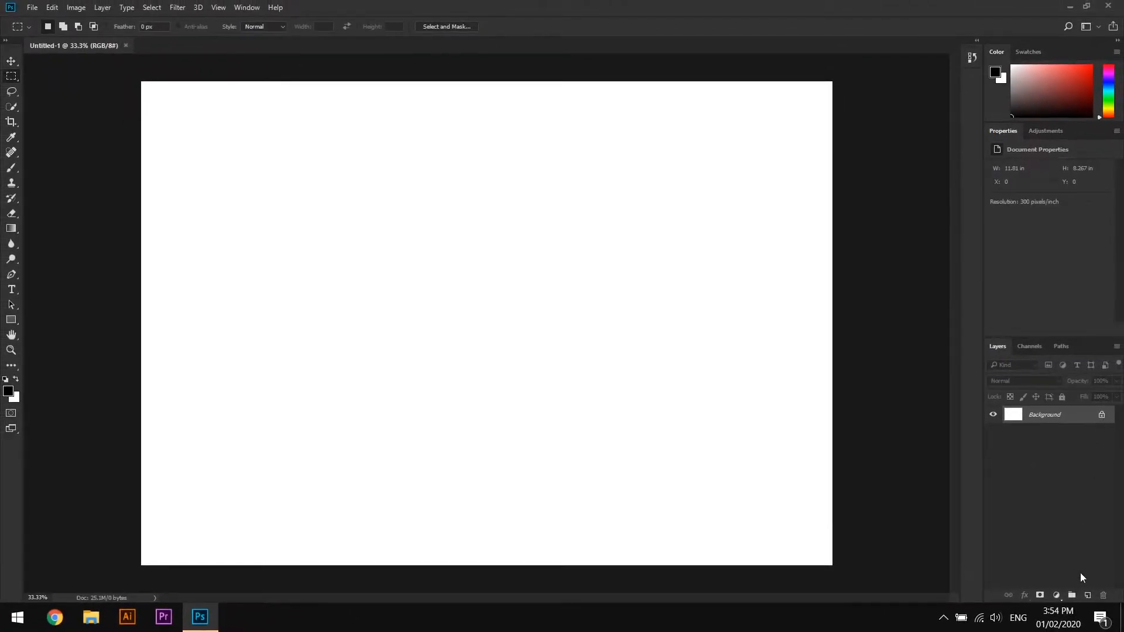
Add a Solid Color fill layer in near-black #131313 above the white background
left_click(1056, 595)
left_click(1047, 320)
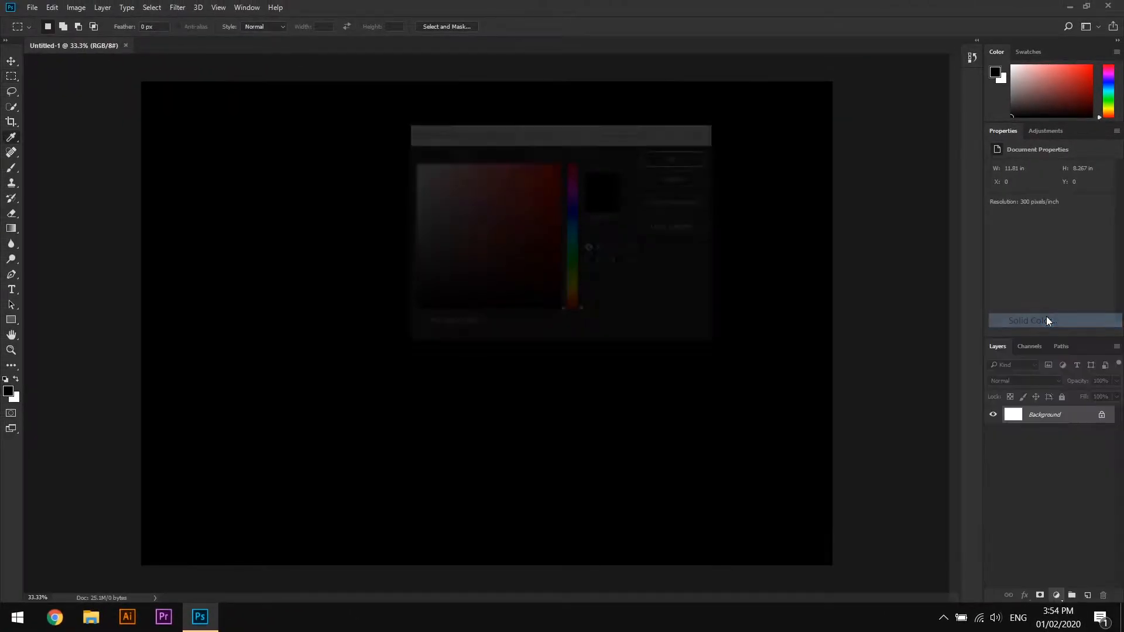
left_click_drag(423, 301, 412, 300)
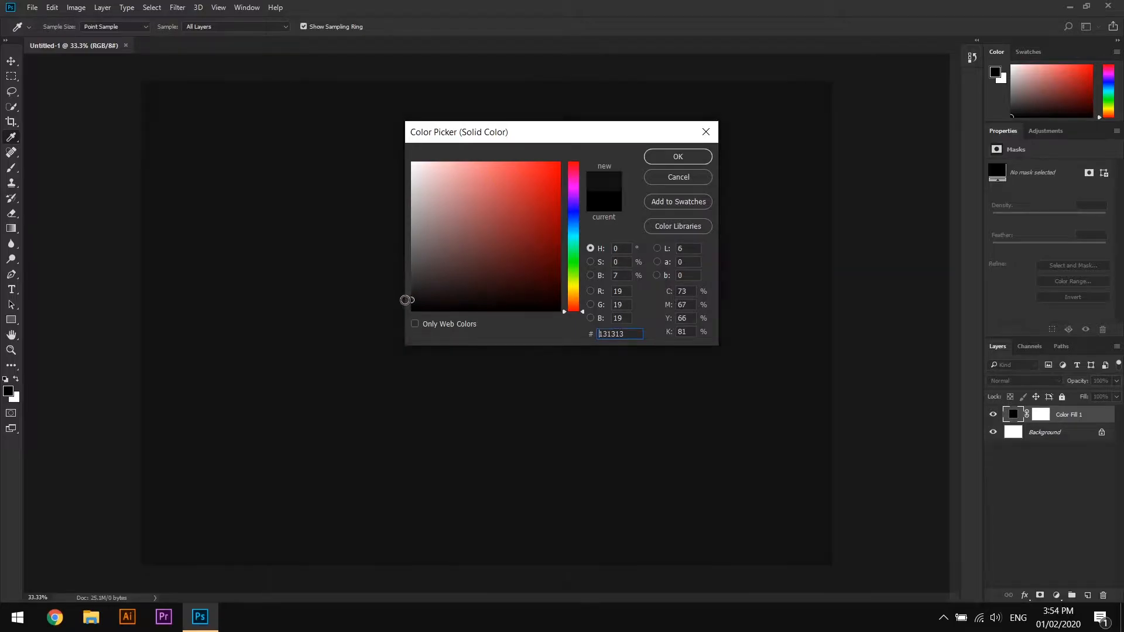
left_click(680, 157)
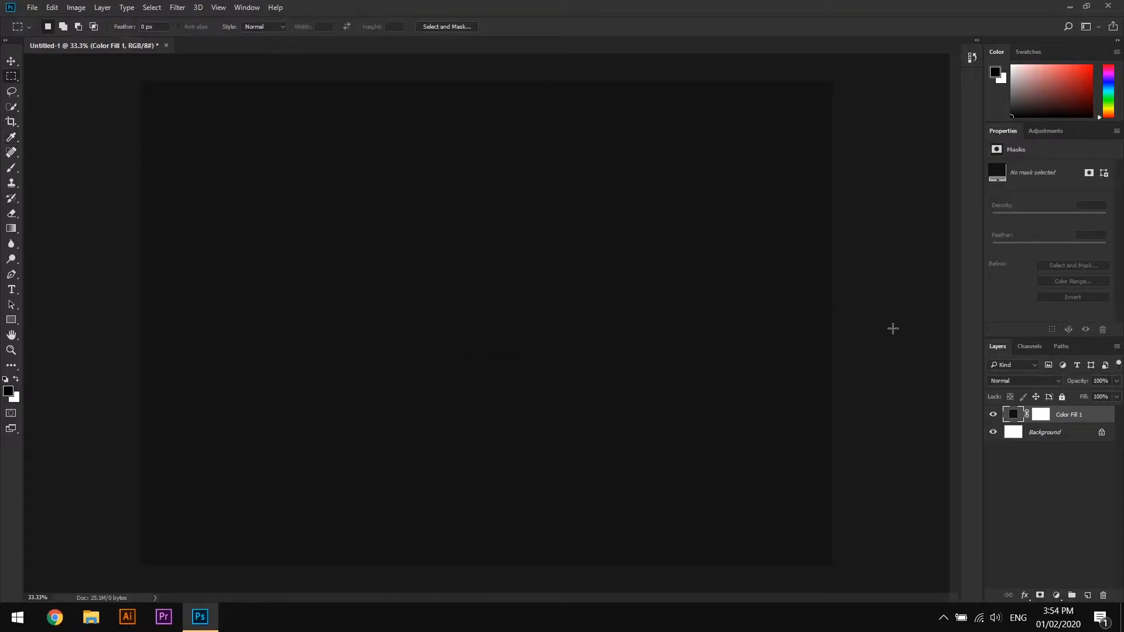
Unlock and delete the white bottom layer, and make the colour fill layer a locked layer named Background
left_click(1102, 434)
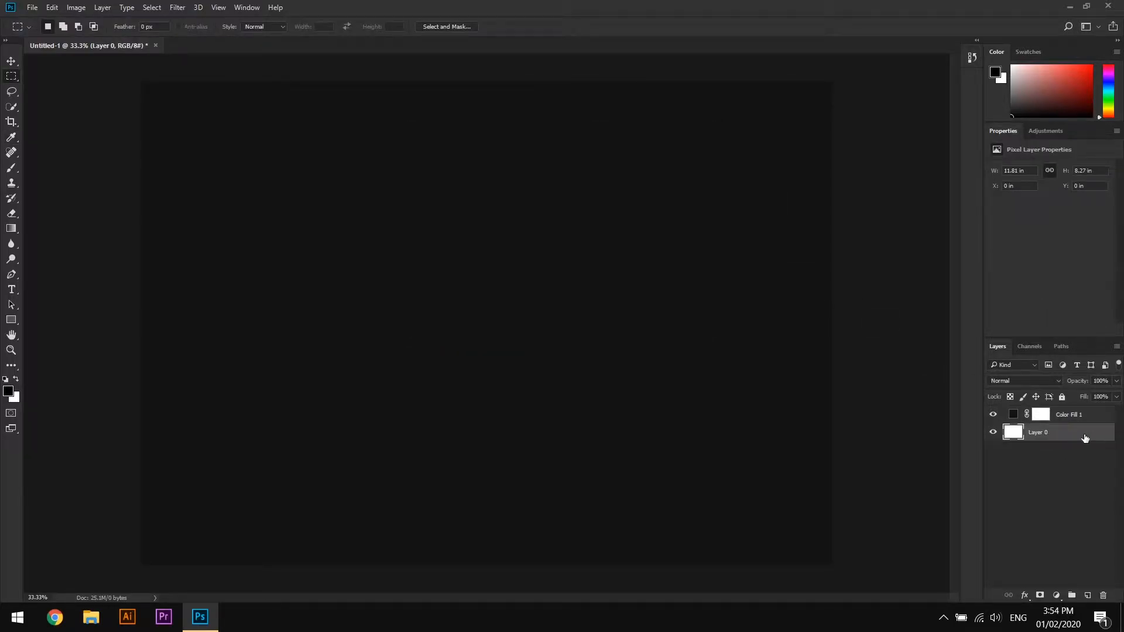
key("Delete")
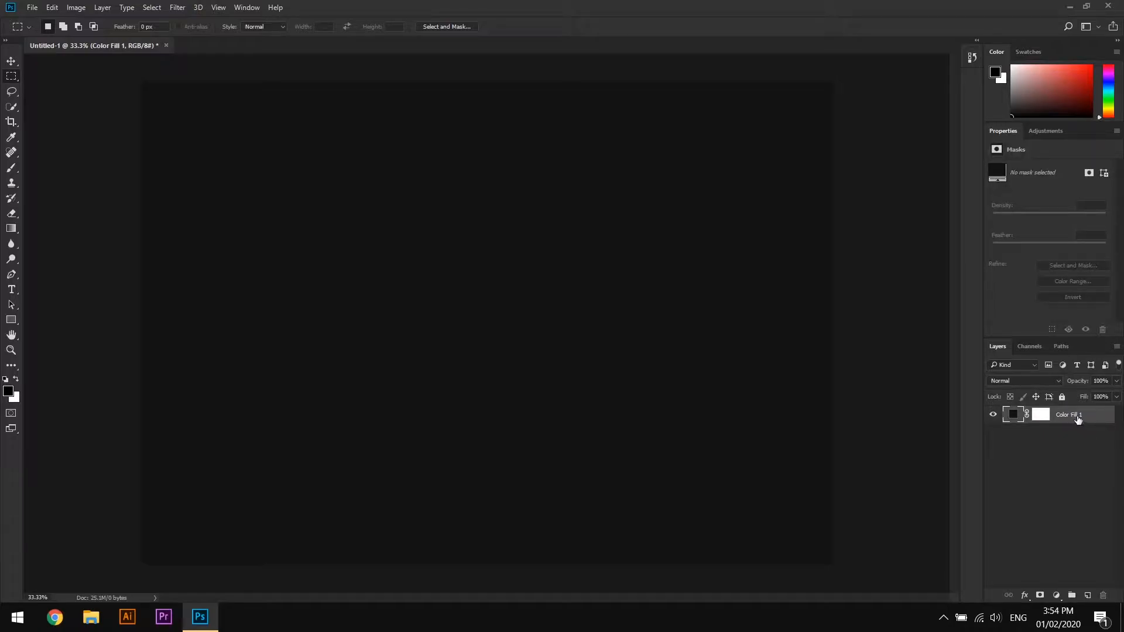
double_click(1078, 416)
left_click(1042, 444)
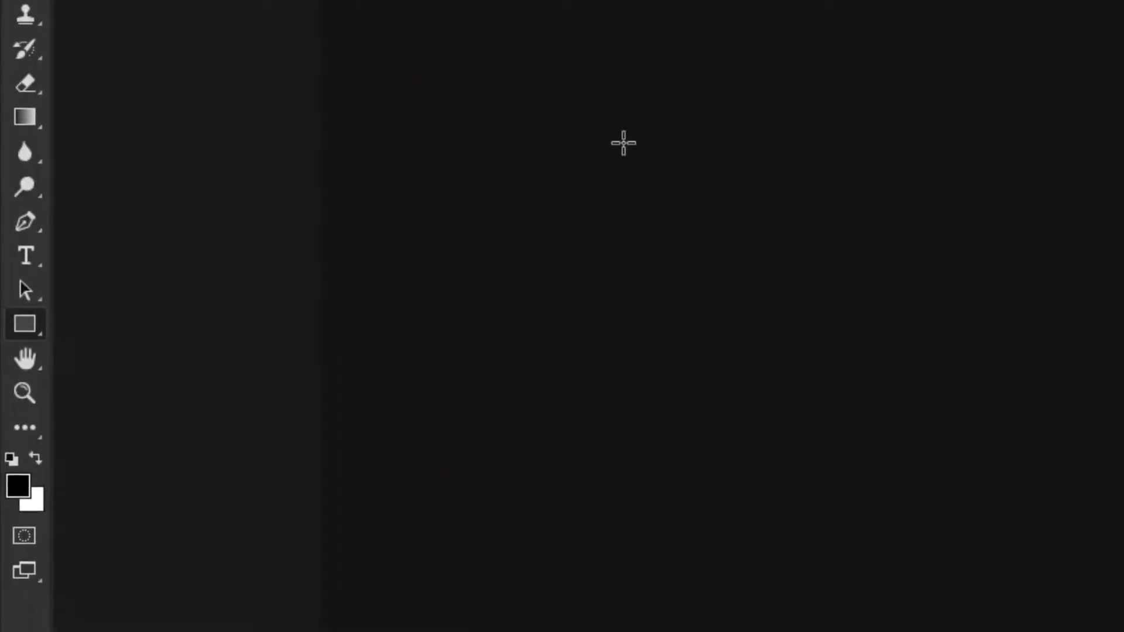
Create a rectangle 4.43 in wide and 6.26 in high and move it to the centre of the canvas
left_click(480, 210)
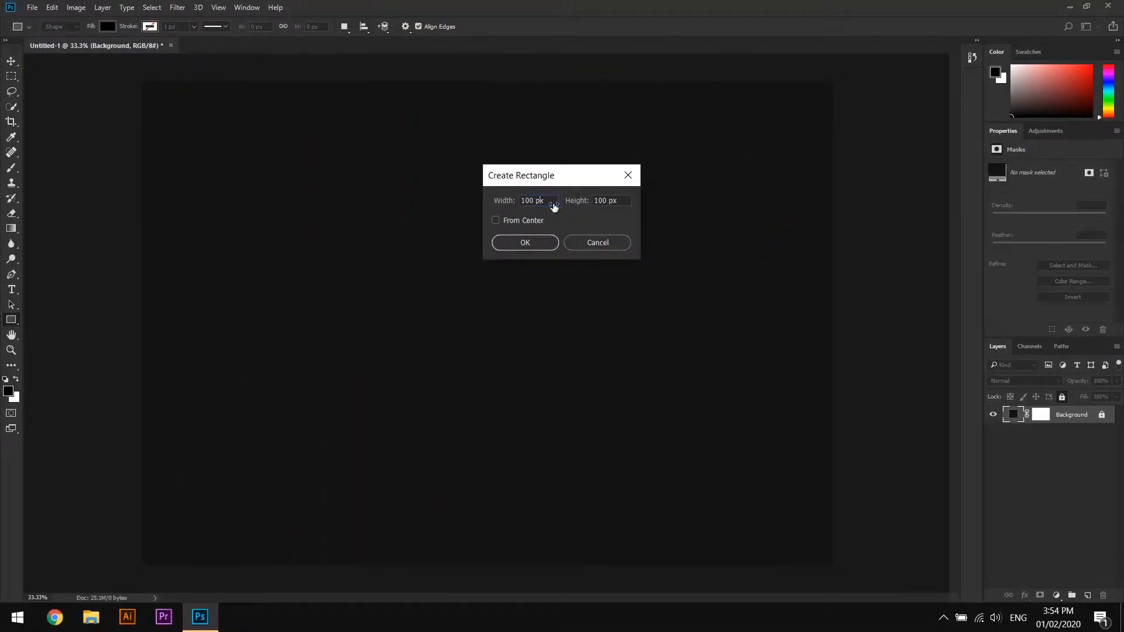
key("ctrl+a")
type("4,43")
key("Tab")
type("6.26 in")
key("Return")
key("v")
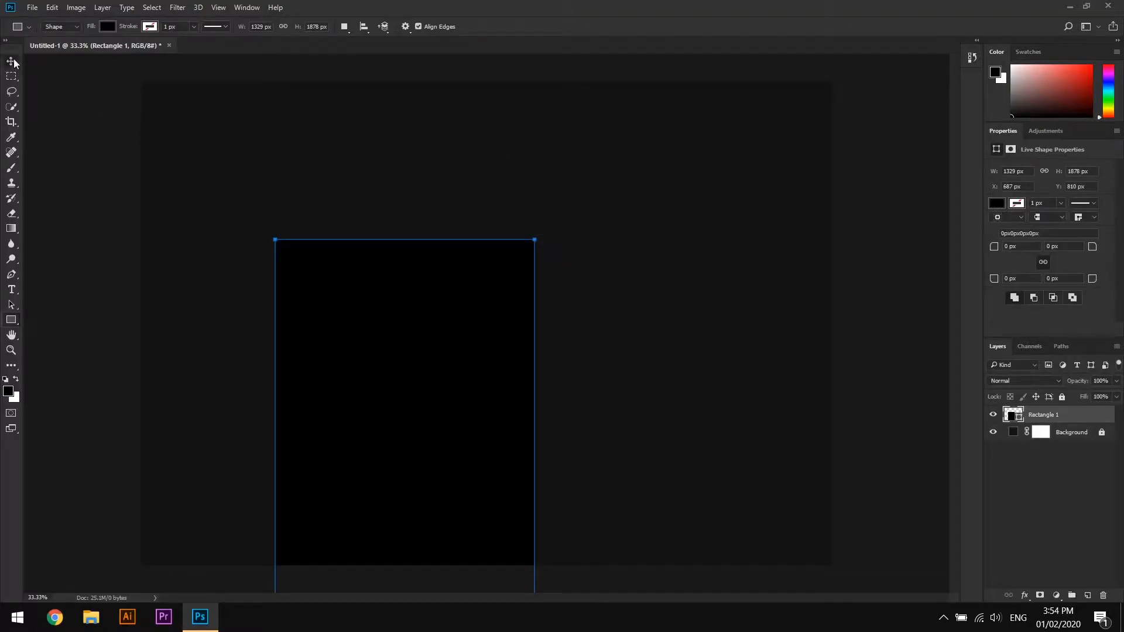
left_click_drag(398, 322, 474, 228)
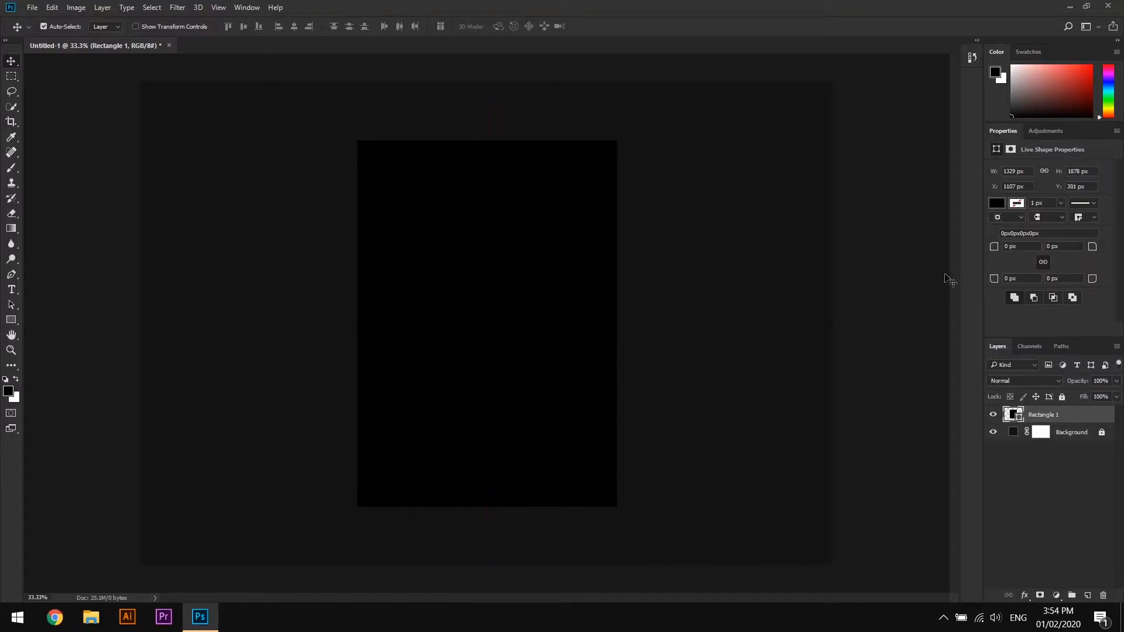
Change the rectangle's fill to a dark grey slightly lighter than the background
left_click(994, 204)
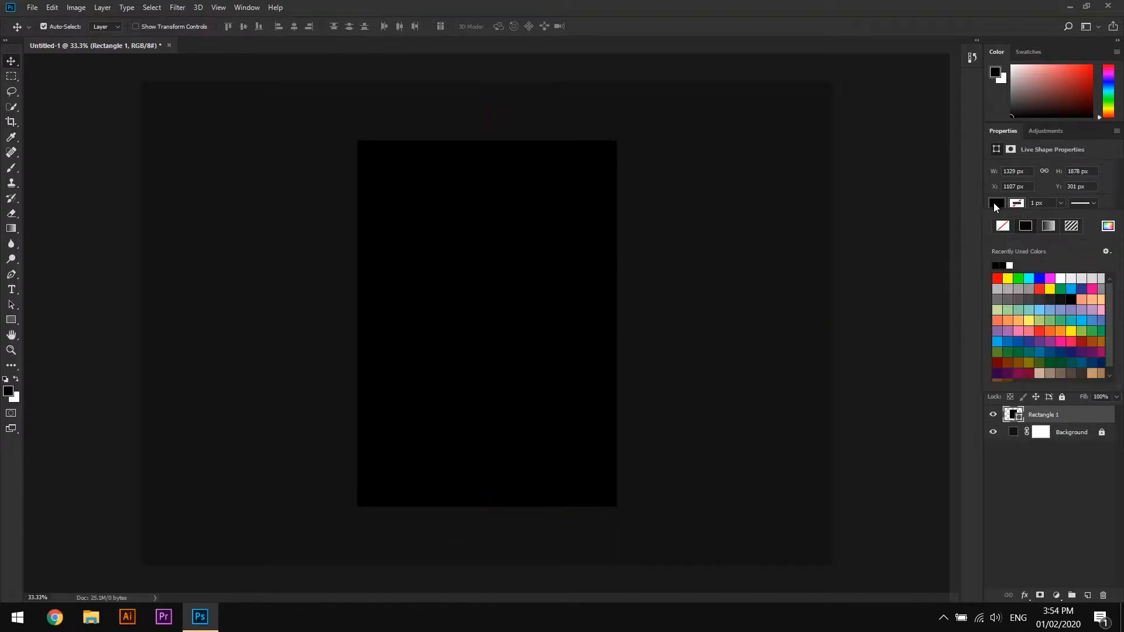
left_click(1109, 227)
left_click_drag(416, 294, 398, 295)
left_click(678, 157)
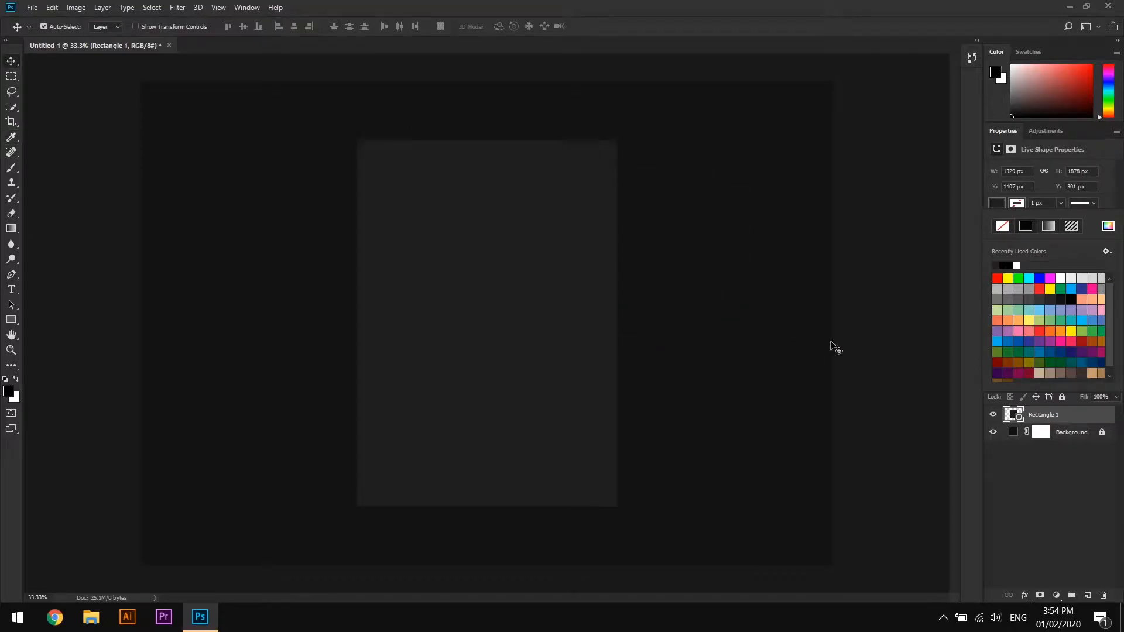
left_click(1088, 416)
Add a Pattern Overlay to the rectangle using the light textured paper pattern
double_click(1072, 417)
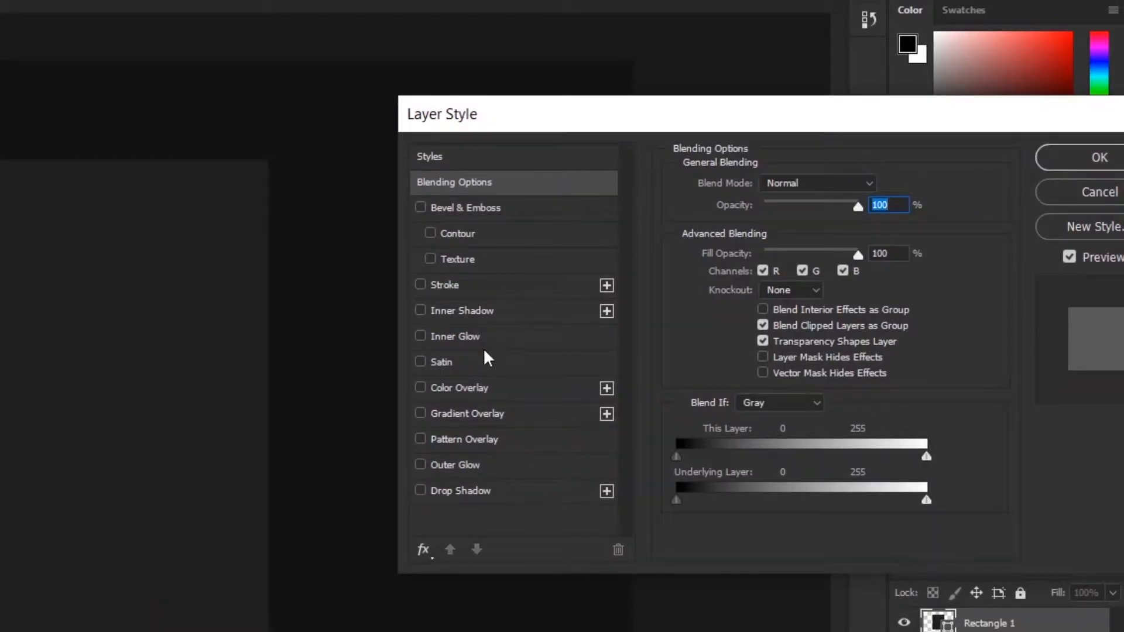
left_click(465, 438)
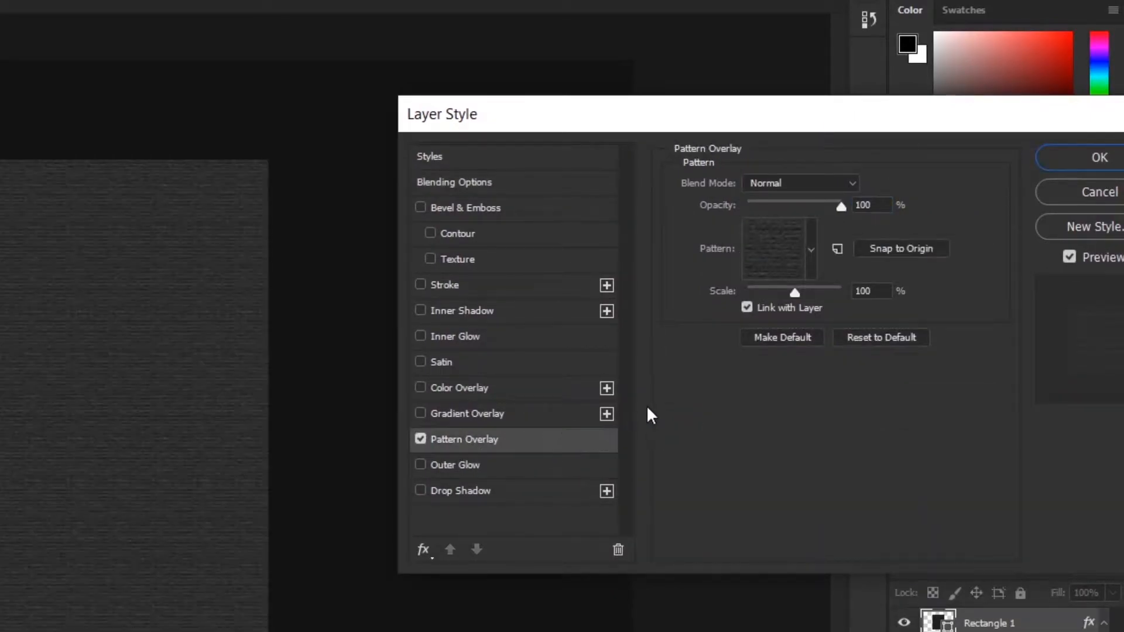
left_click(808, 243)
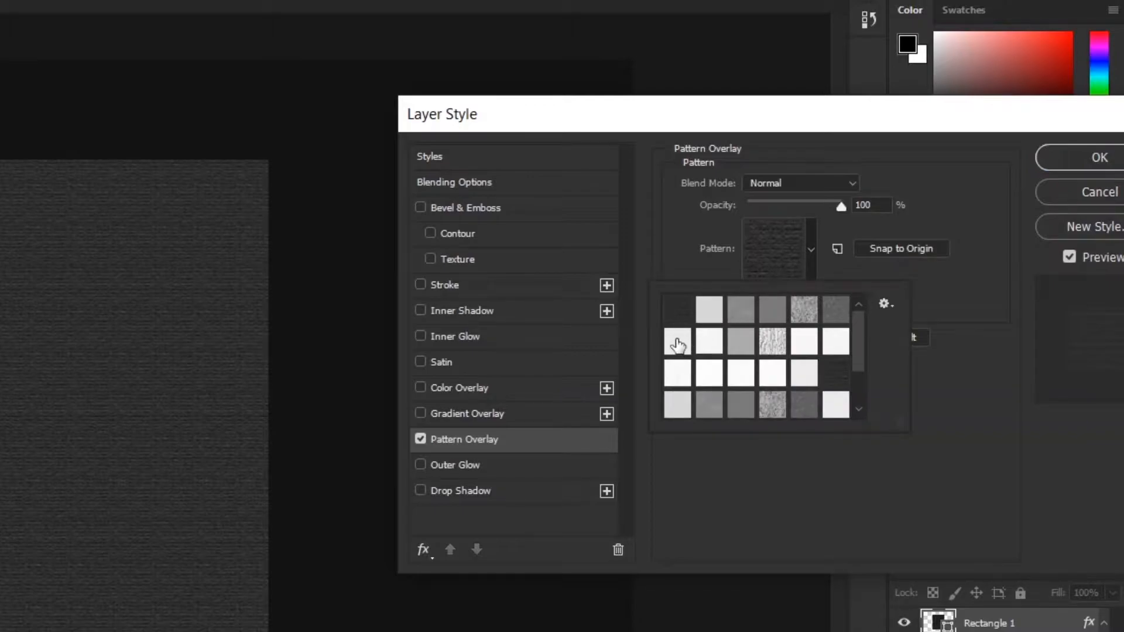
left_click(676, 345)
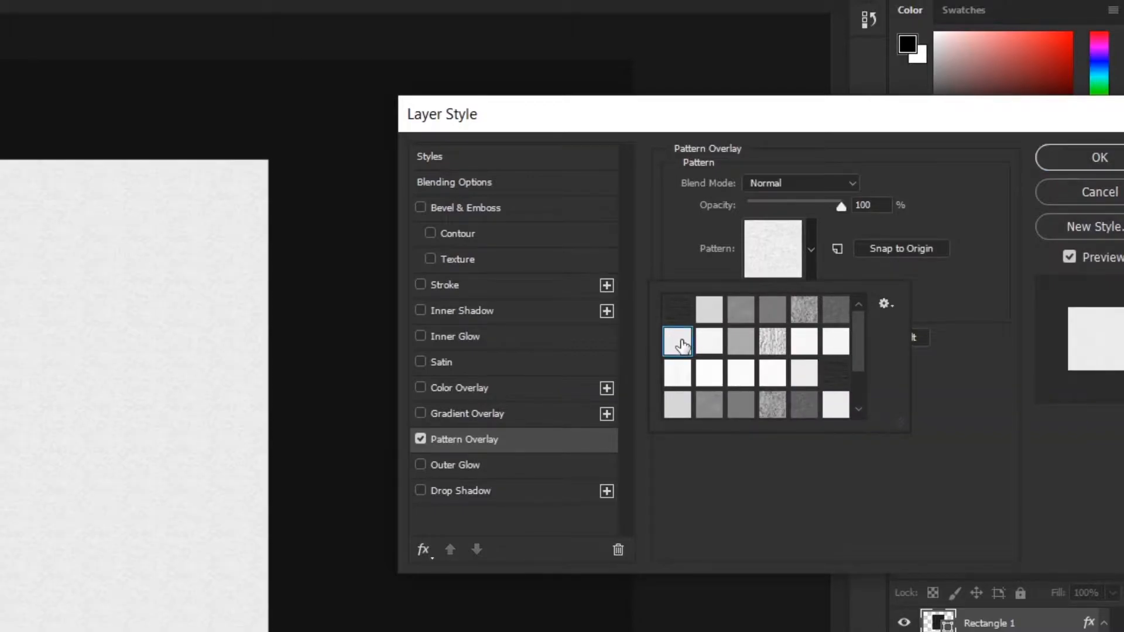
left_click(855, 479)
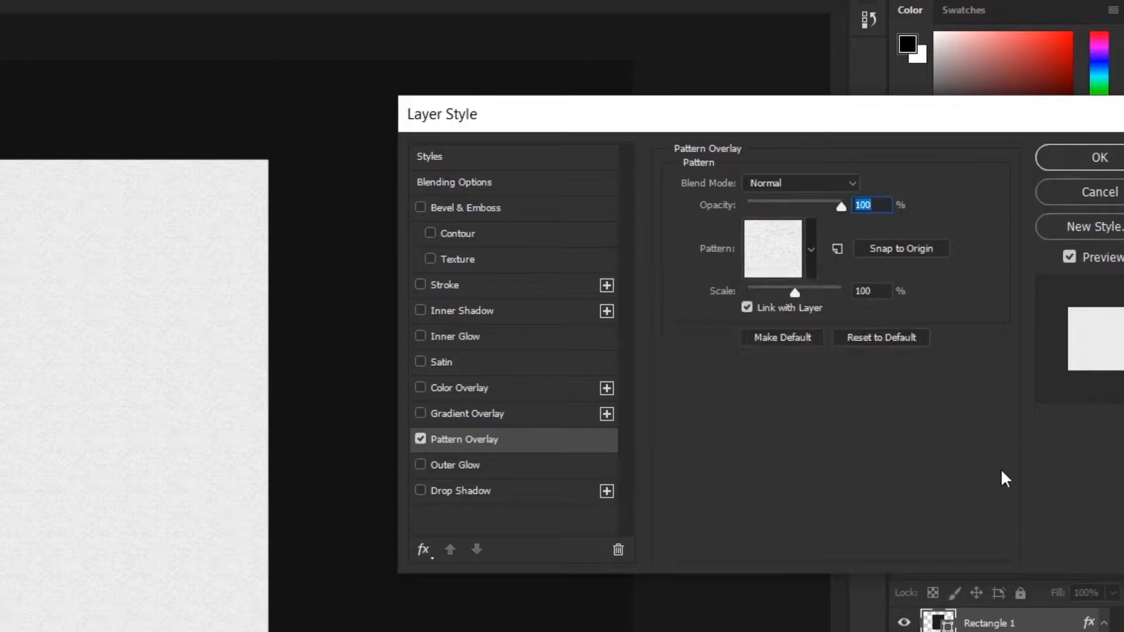
Set the rectangle's pattern overlay to 200% scale, Multiply blend mode and 57% opacity, and apply the layer style
left_click(868, 291)
double_click(868, 291)
type("200")
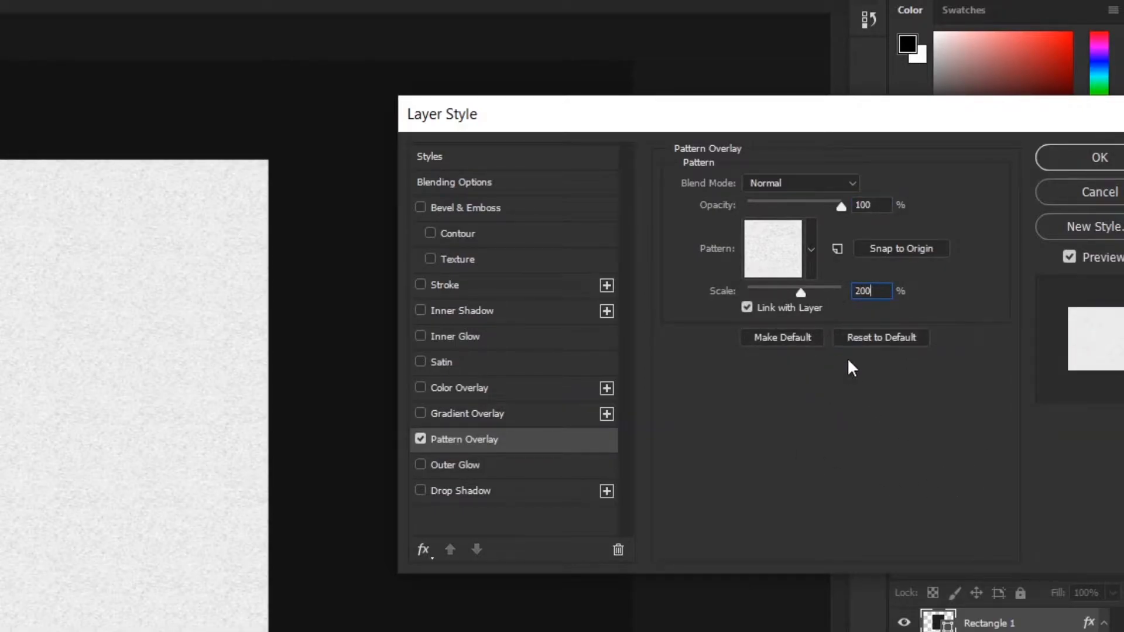
left_click(819, 183)
left_click(792, 243)
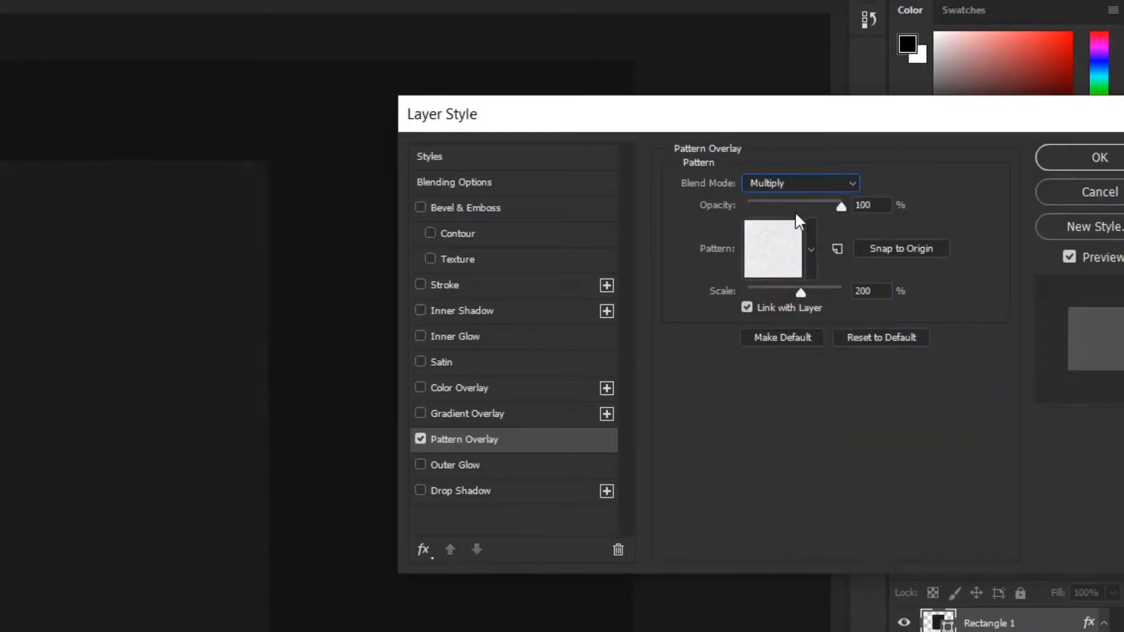
double_click(886, 205)
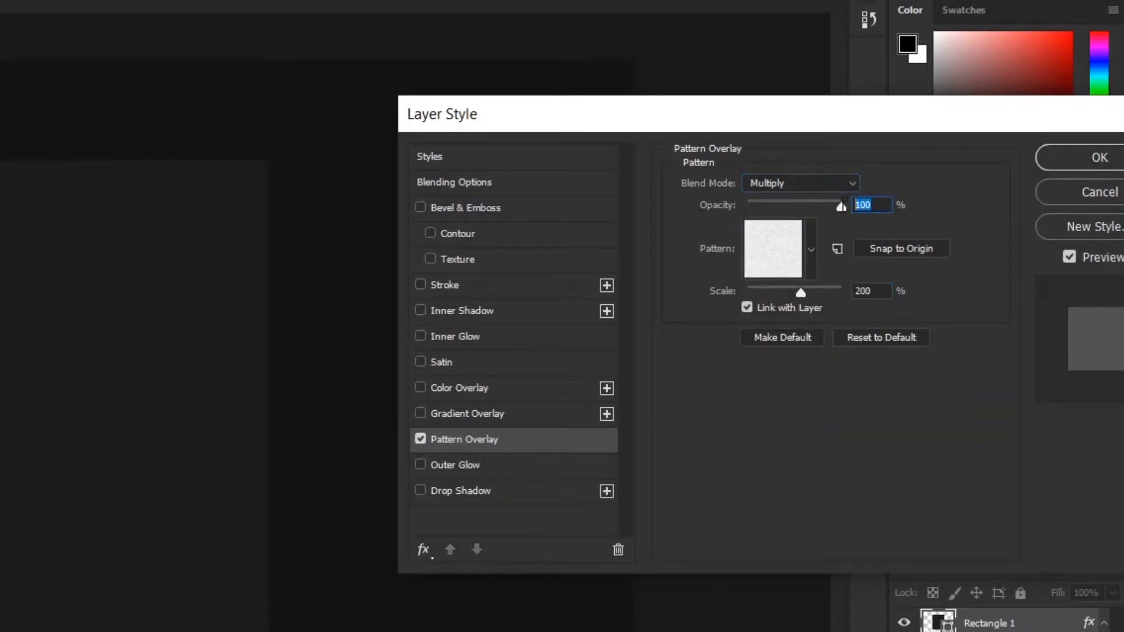
type("57")
left_click_drag(936, 119, 730, 123)
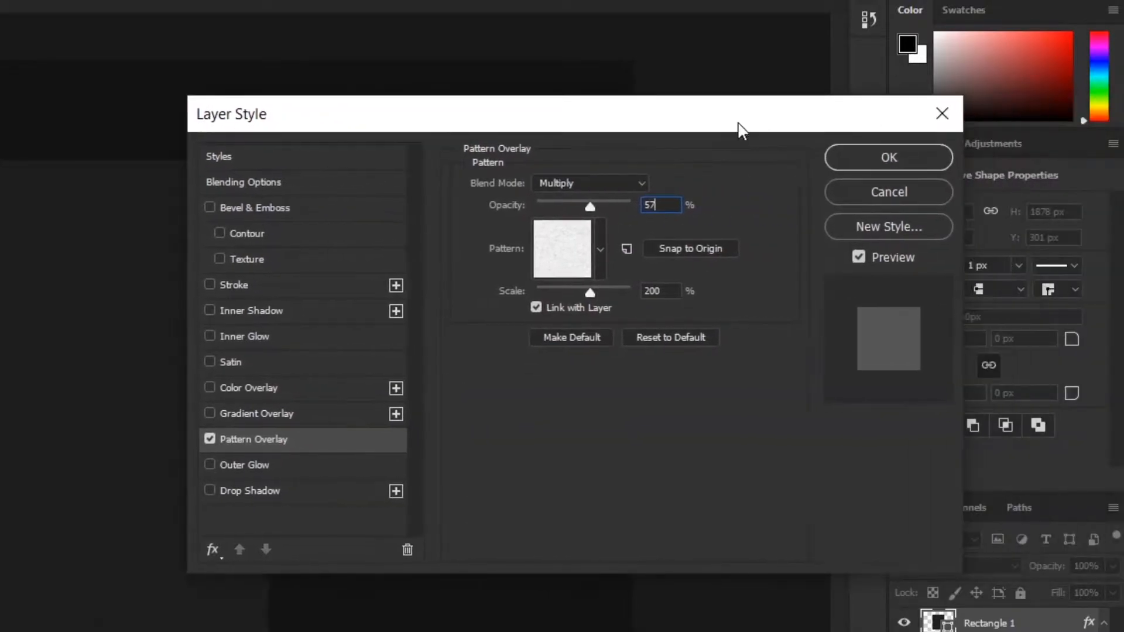
left_click(894, 158)
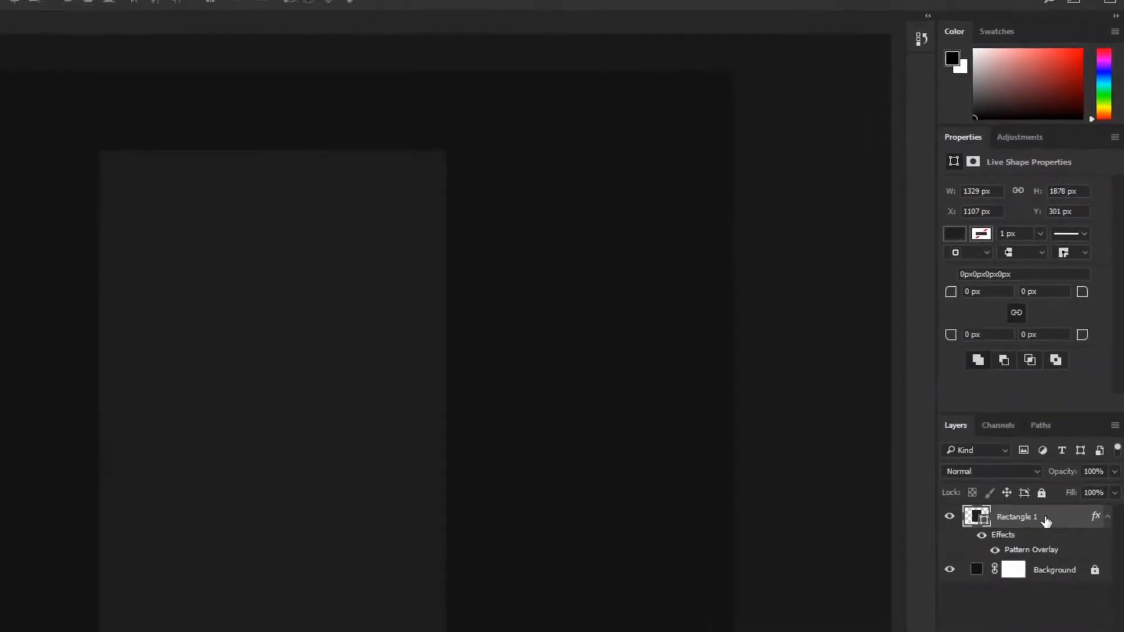
Convert the rectangle to a smart object and move it horizontally into the left half of the canvas
right_click(1023, 622)
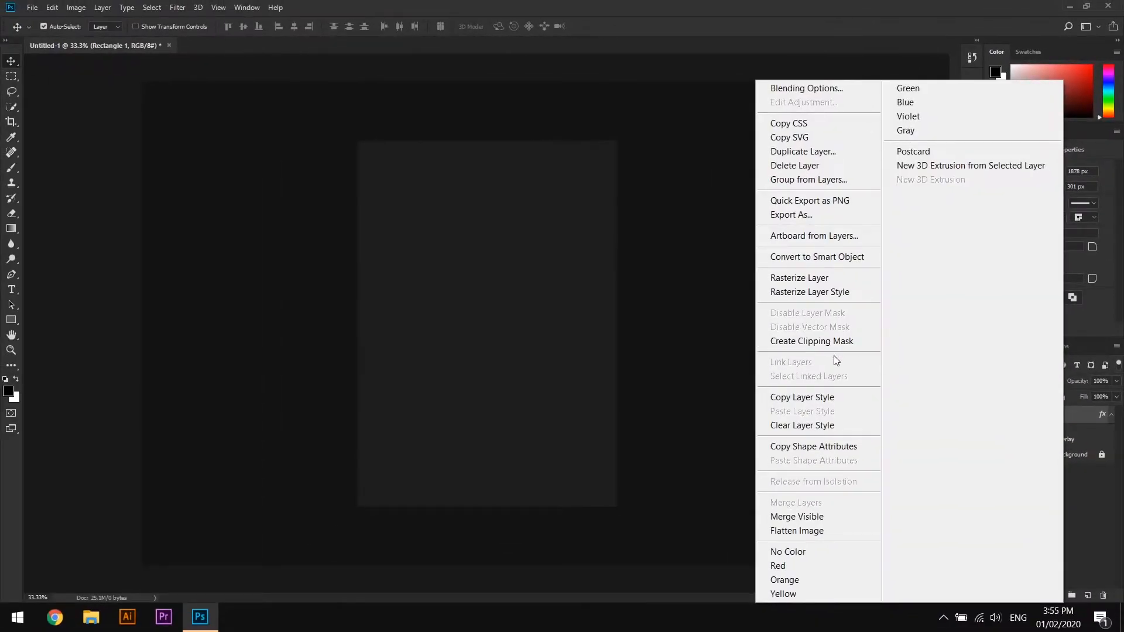
left_click(833, 258)
left_click_drag(495, 346, 377, 345)
left_click(1047, 487)
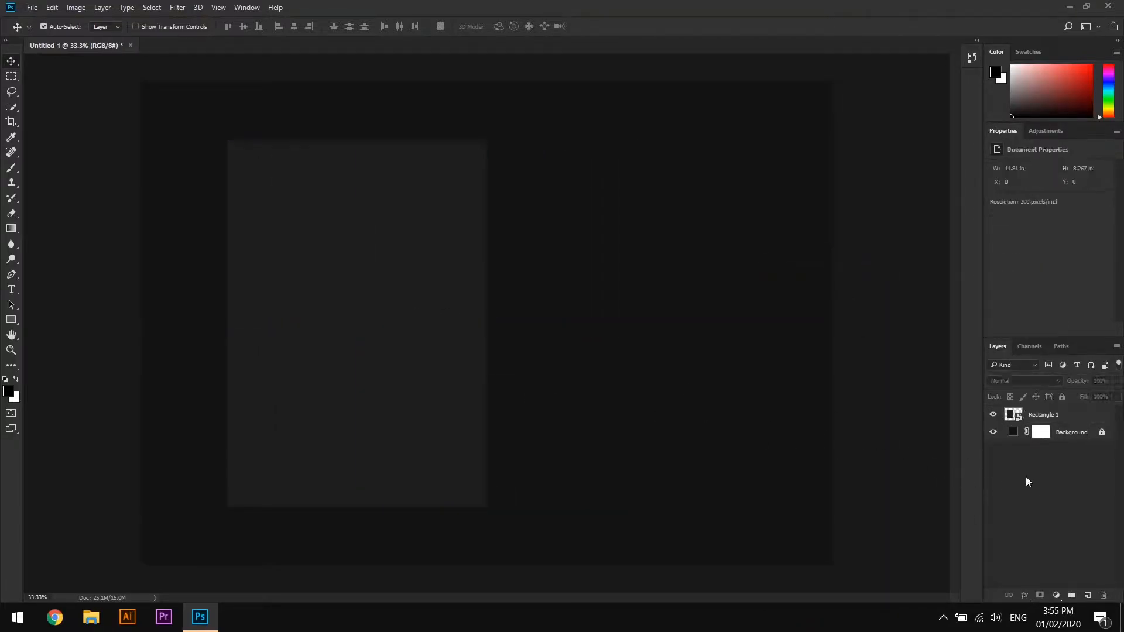
Create a second rectangle, 4.43 in by 6.26 in, and place it beside the first one on the right, level with it
left_click(11, 319)
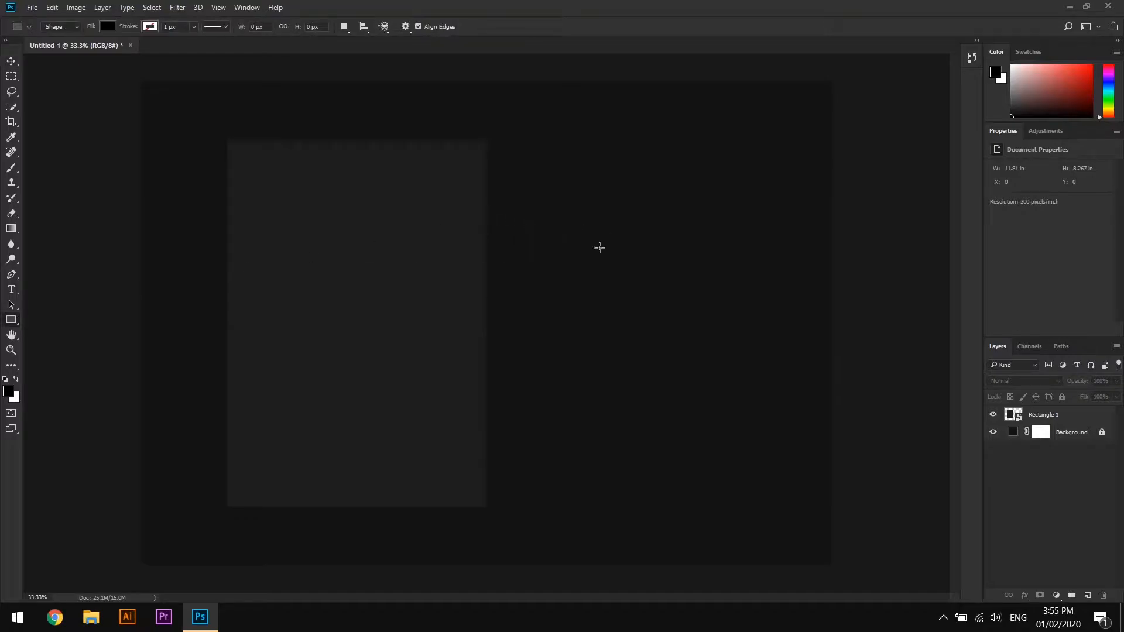
left_click(578, 245)
type("4.43")
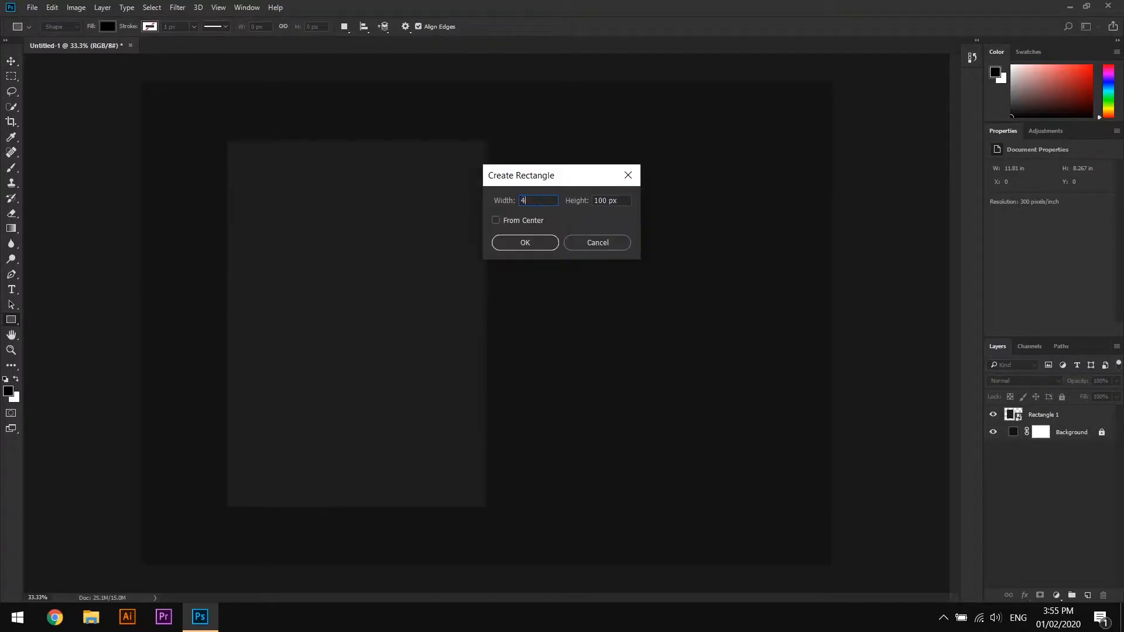
key("Tab")
type("6.26")
key("Return")
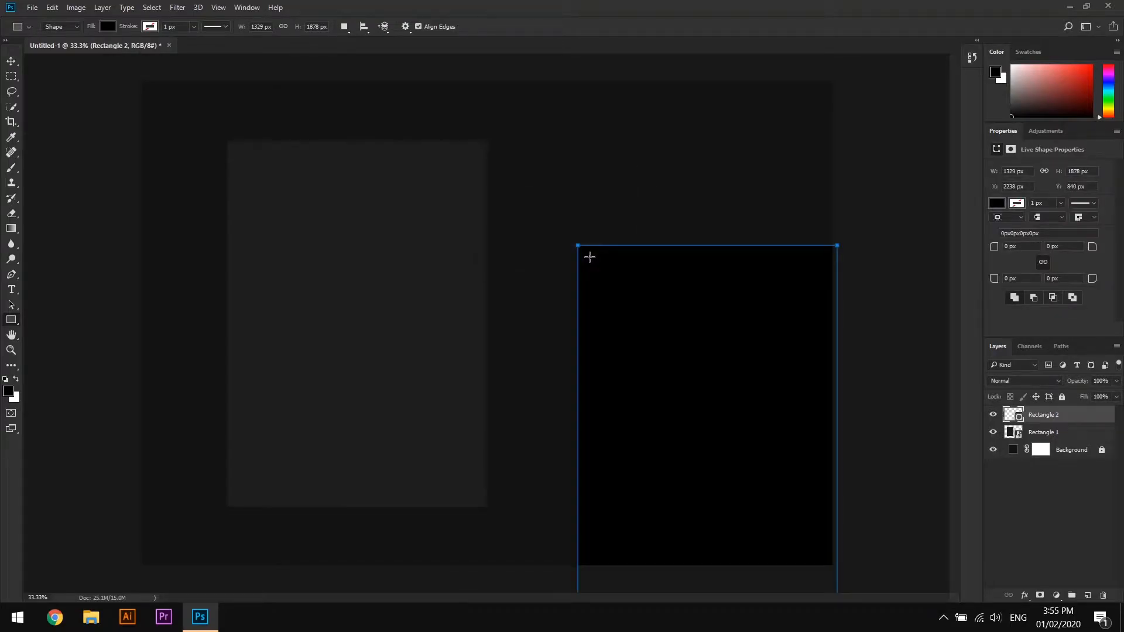
left_click(14, 65)
left_click_drag(618, 328, 627, 244)
Add a Pattern Overlay to the second rectangle with the light paper pattern, Multiply blend mode, 57% opacity and 200% scale
left_click(1067, 434)
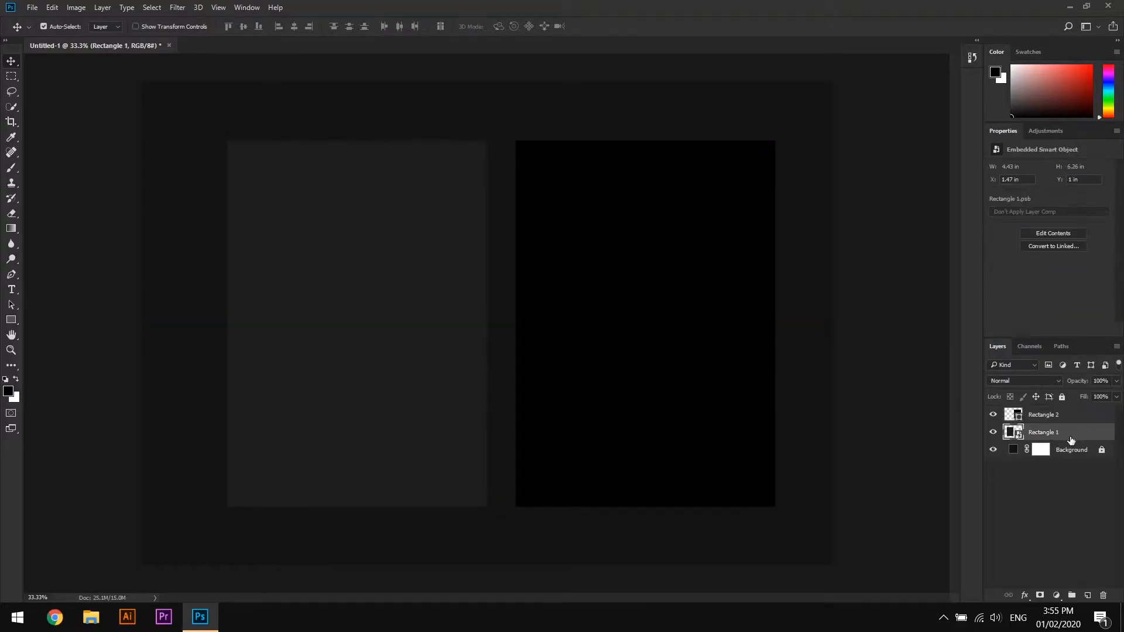
left_click(1045, 415)
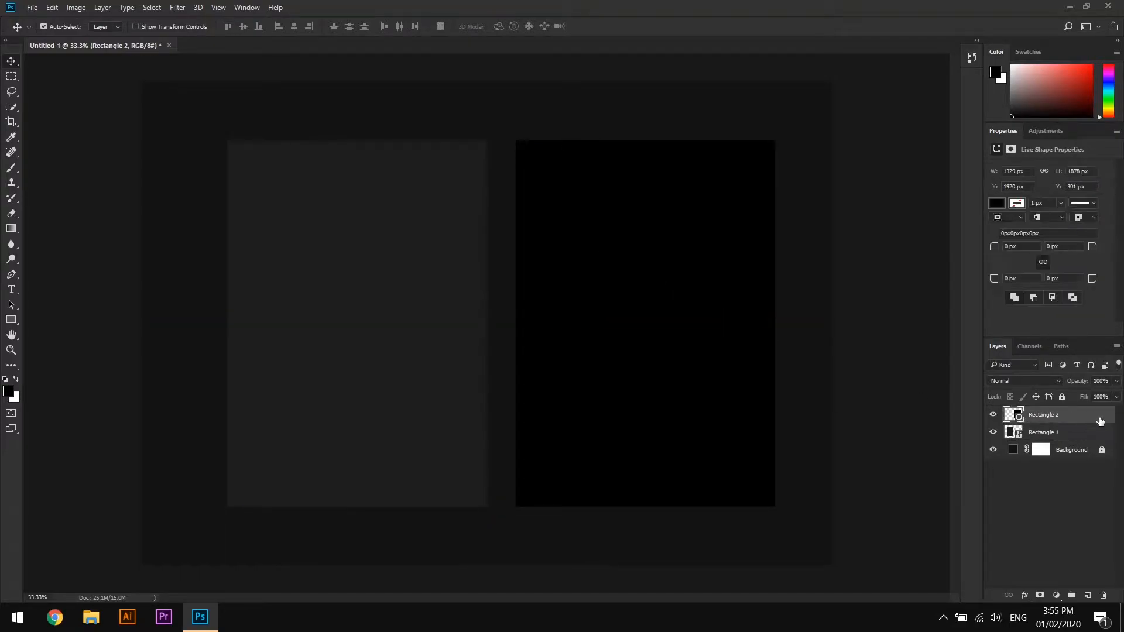
double_click(1086, 419)
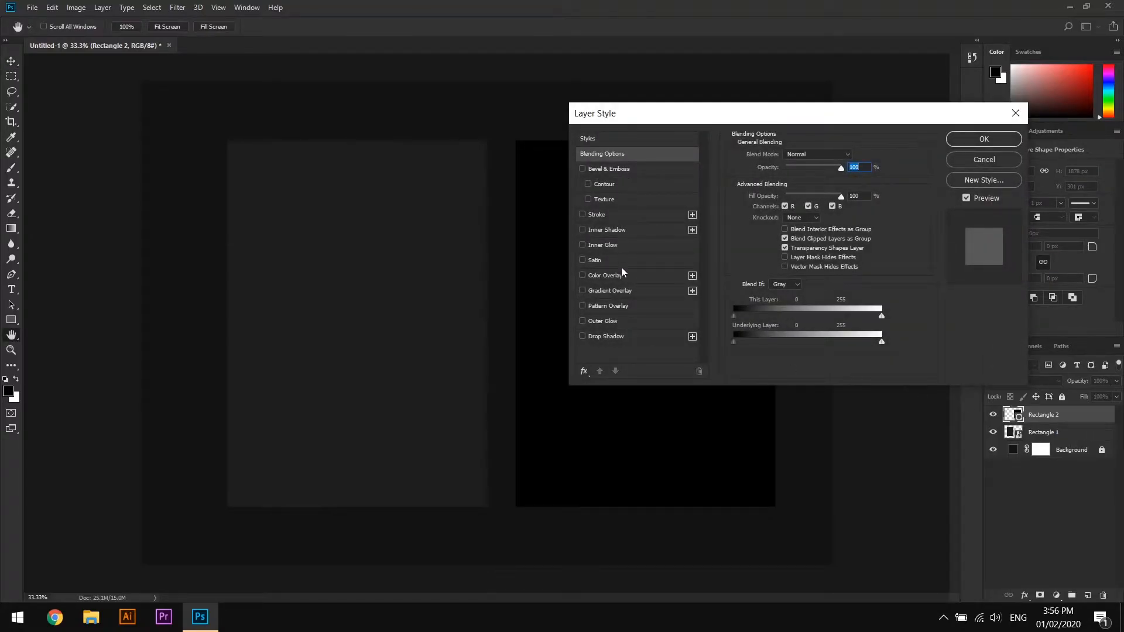
left_click(607, 307)
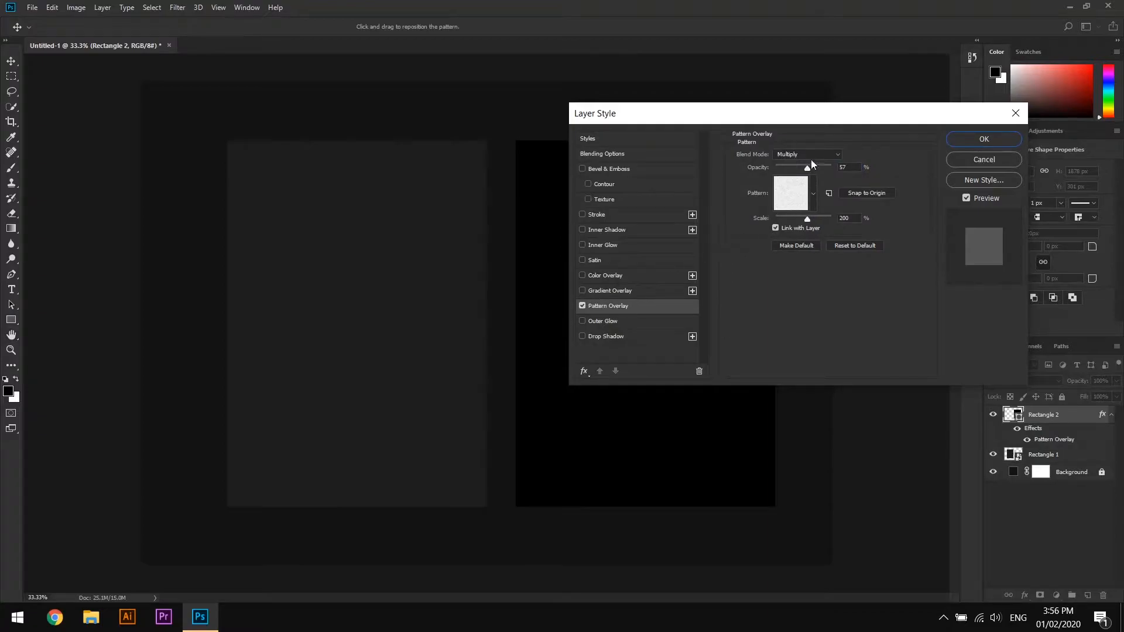
left_click(969, 141)
Change the second rectangle's fill to a dark grey and convert the layer to a smart object
left_click(997, 203)
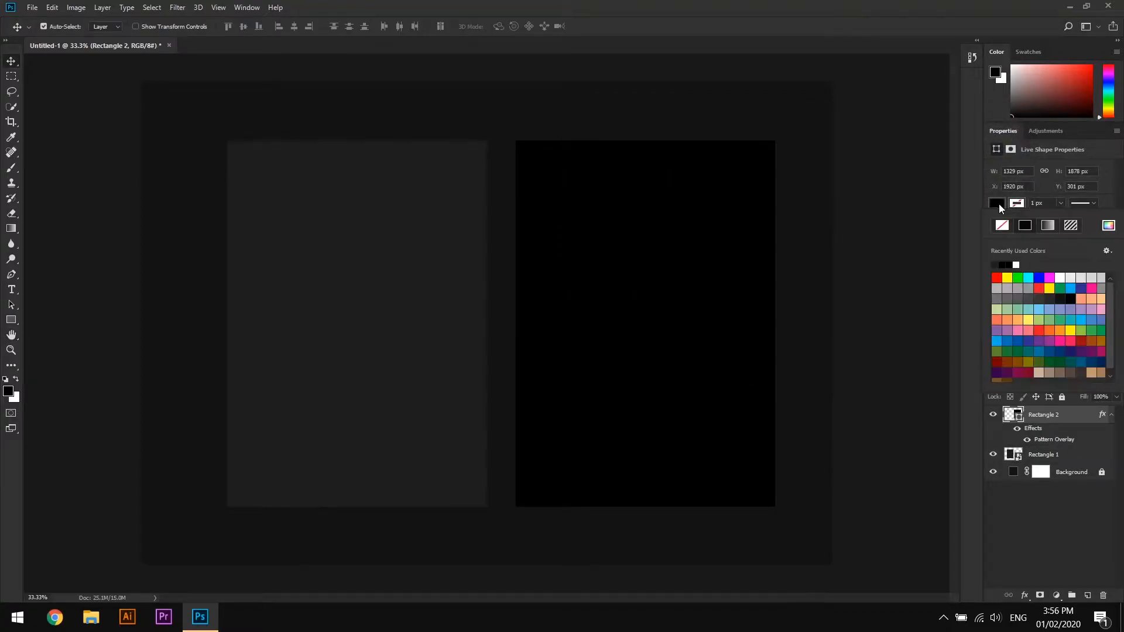
left_click(1108, 225)
left_click_drag(413, 302, 401, 295)
left_click(668, 158)
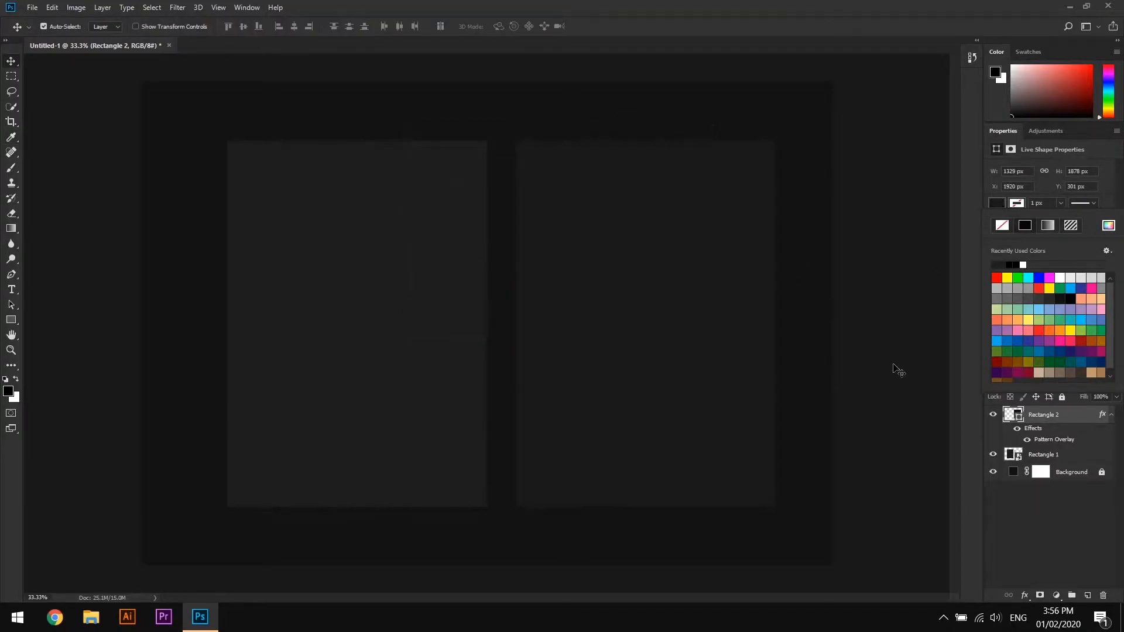
right_click(1053, 412)
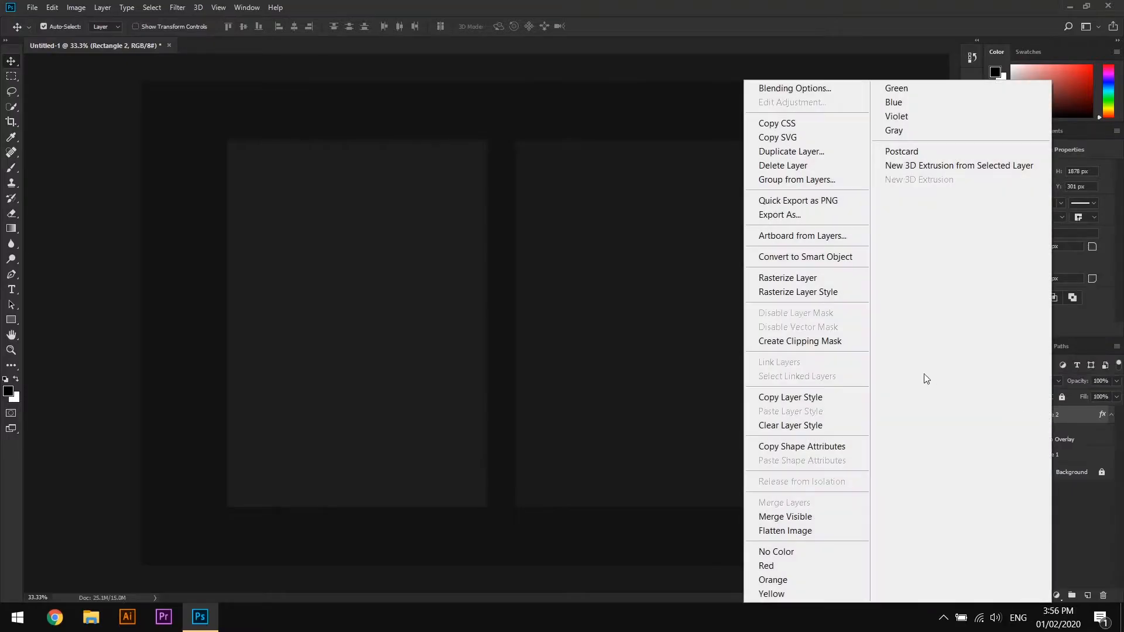
left_click(840, 262)
left_click(1046, 492)
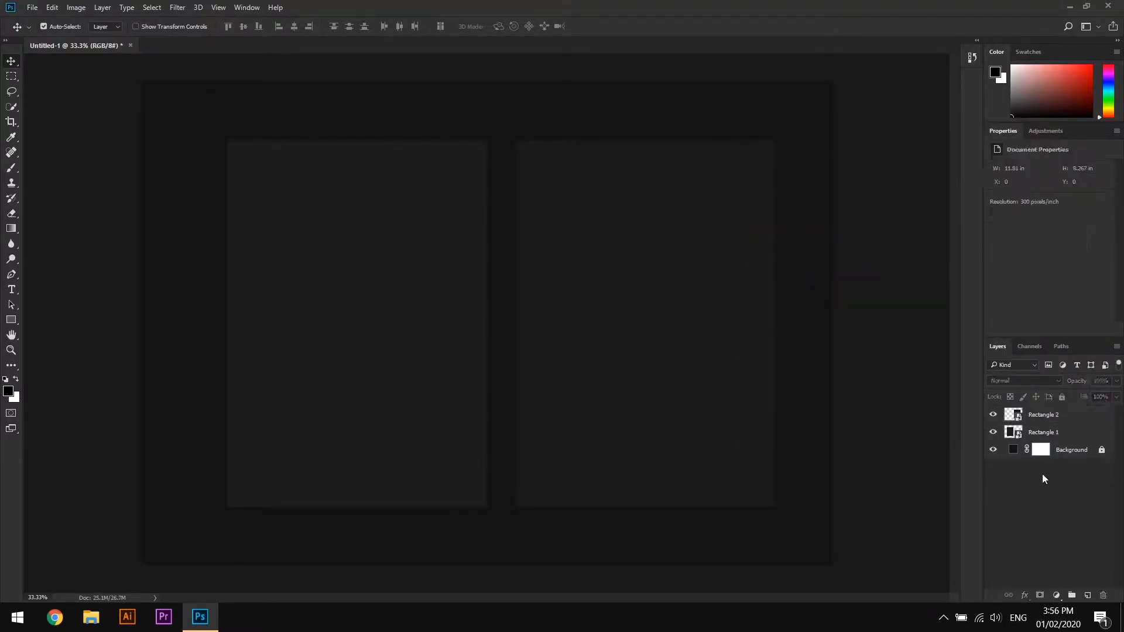
Rename the Rectangle 1 layer as "A4 Paper 1"
left_click(1045, 431)
double_click(1046, 432)
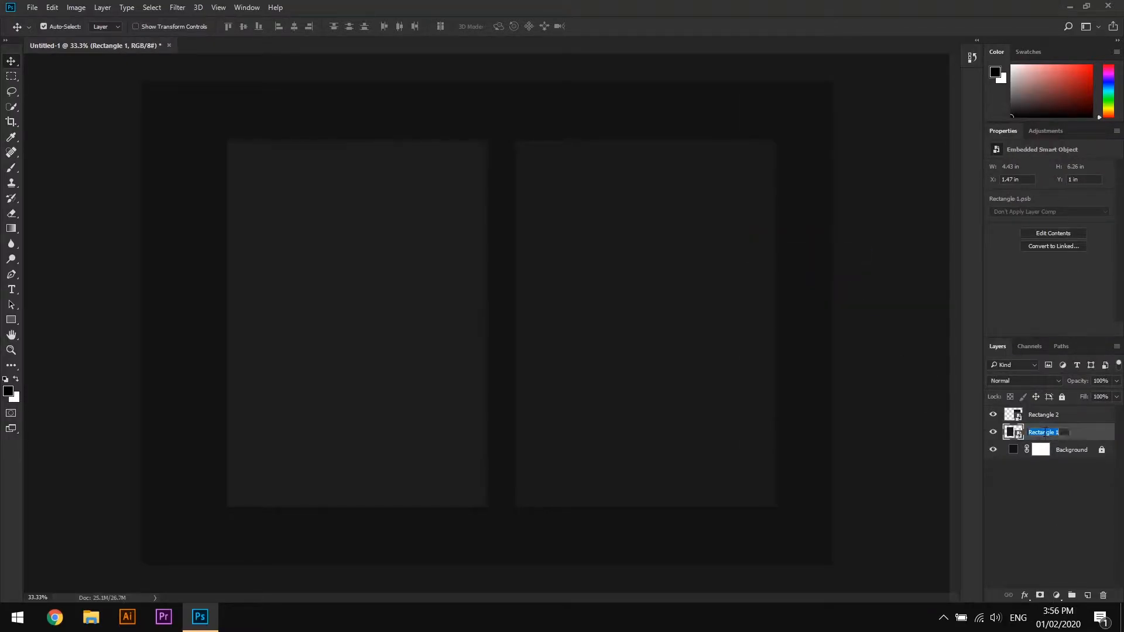
type("AA4")
key("Caps_Lock")
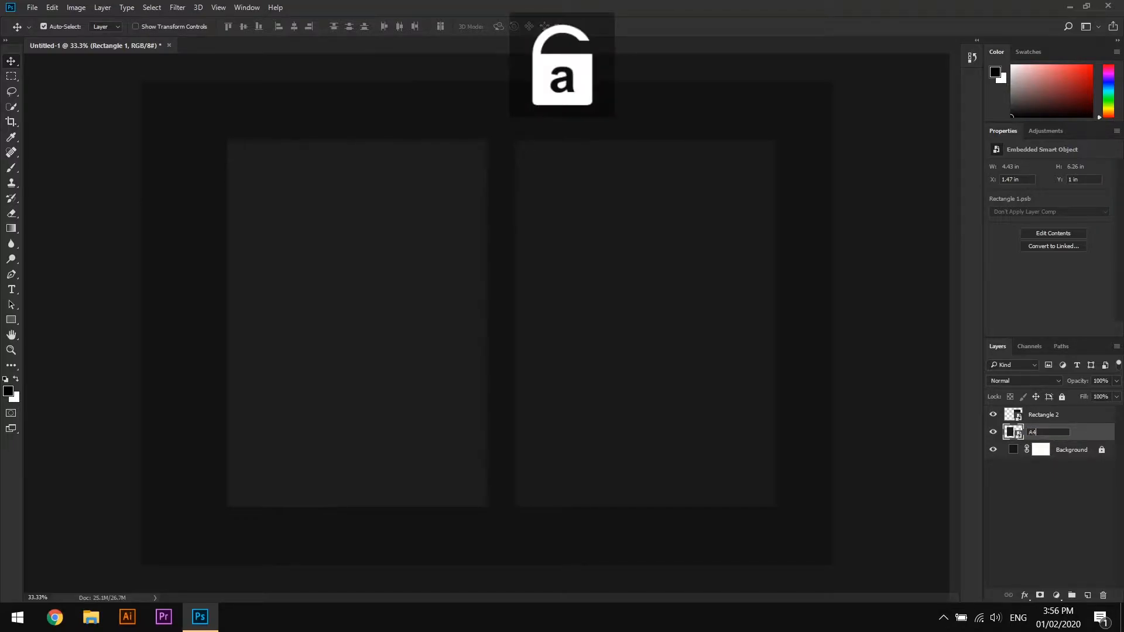
type("Paper 1")
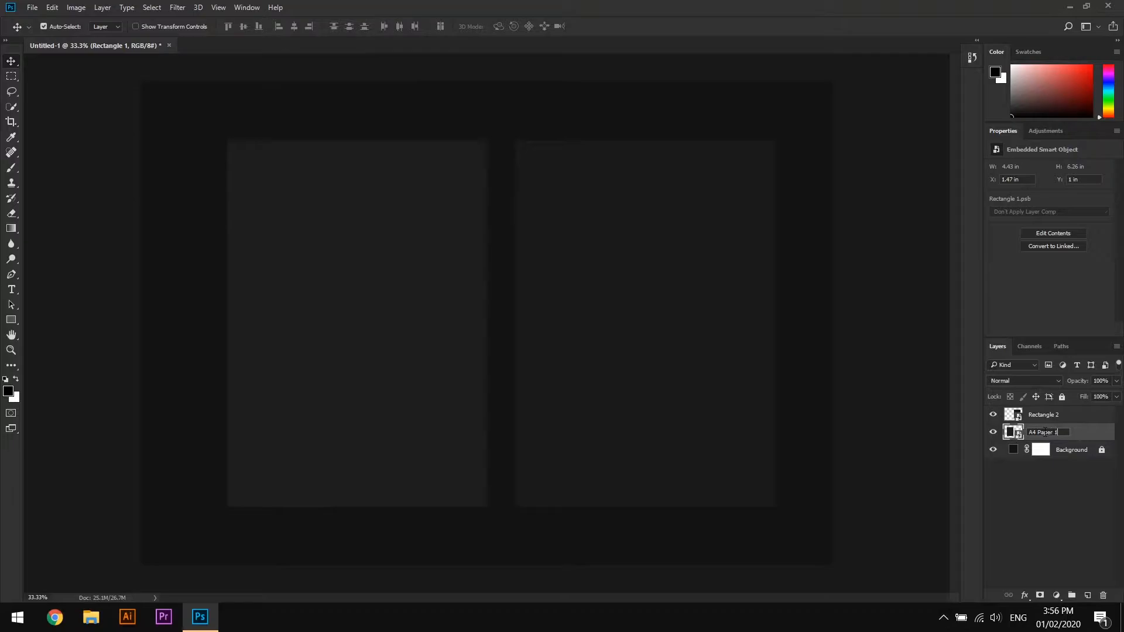
Reuse the first paper's layer name to rename the Rectangle 2 layer as "A4 Paper 2"
key("ctrl+a")
key("ctrl+c")
left_click(1052, 416)
double_click(1052, 418)
key("ctrl+v")
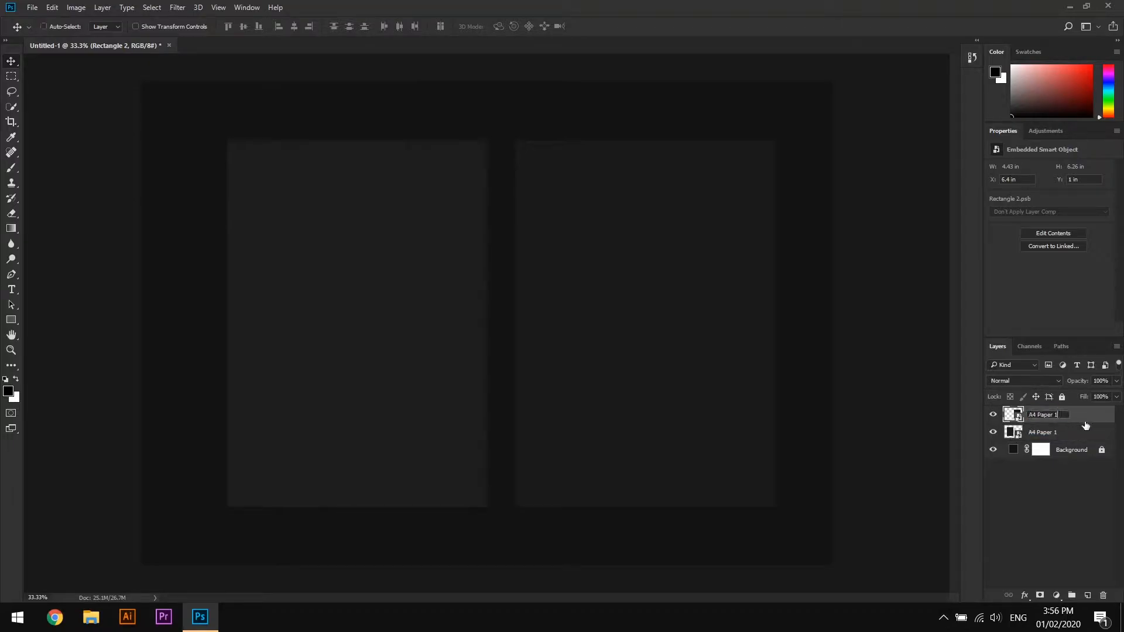
key("BackSpace")
type("2")
key("Return")
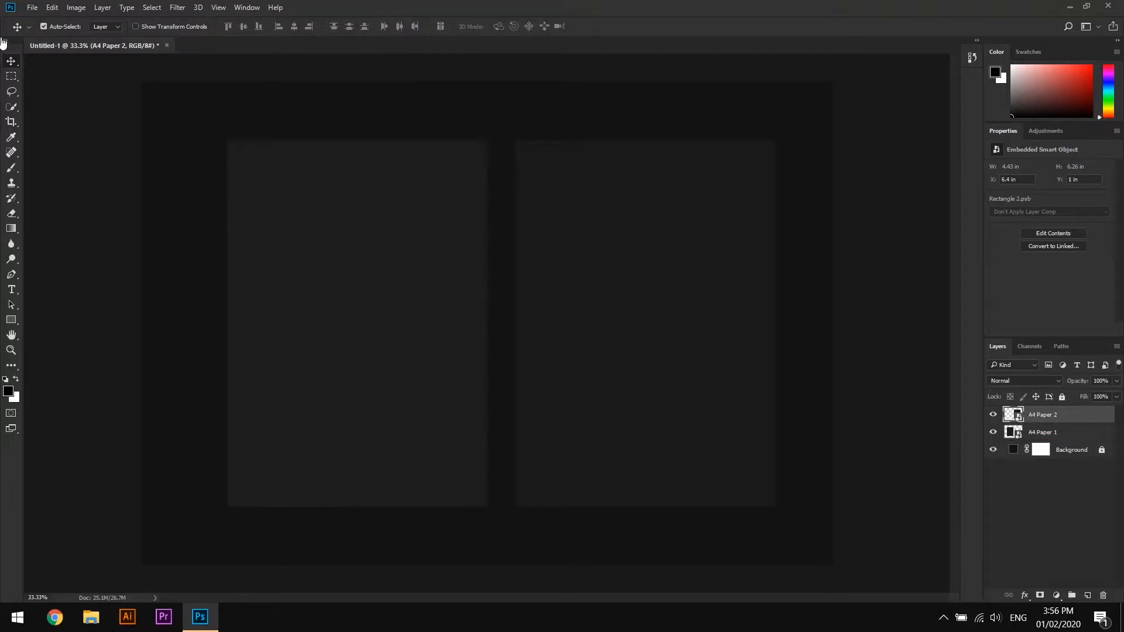
Place the A4 Paper 1 layer above A4 Paper 2 and move the papers so A4 Paper 1 overlaps A4 Paper 2 from the upper right
left_click(397, 312)
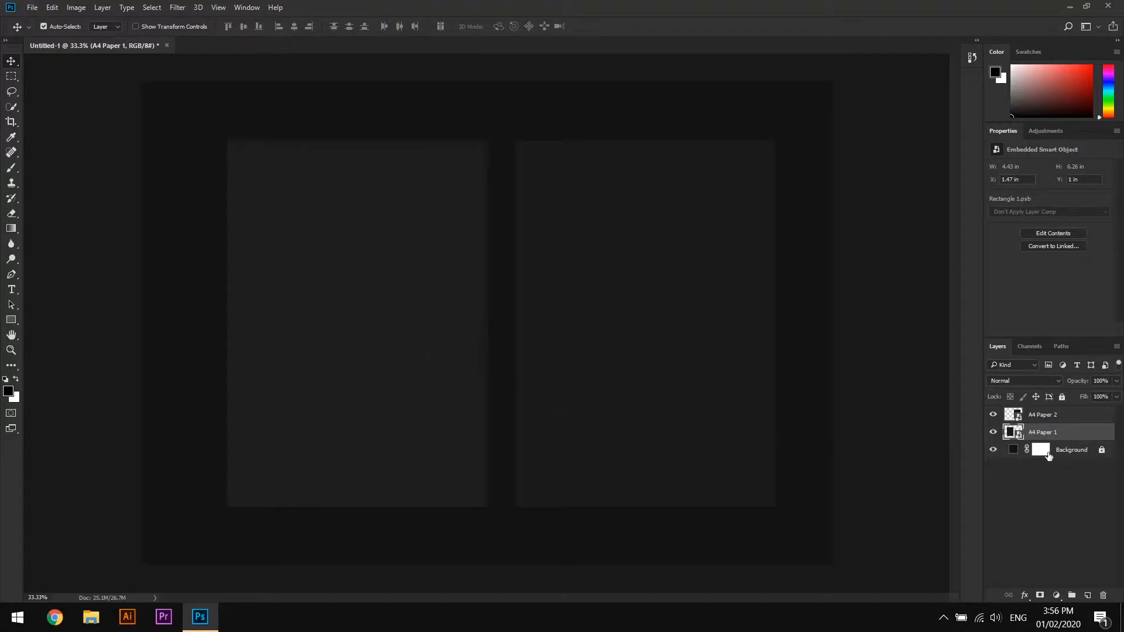
left_click_drag(1029, 432, 1041, 411)
left_click_drag(384, 359, 511, 311)
left_click(736, 371)
left_click_drag(694, 370, 432, 383)
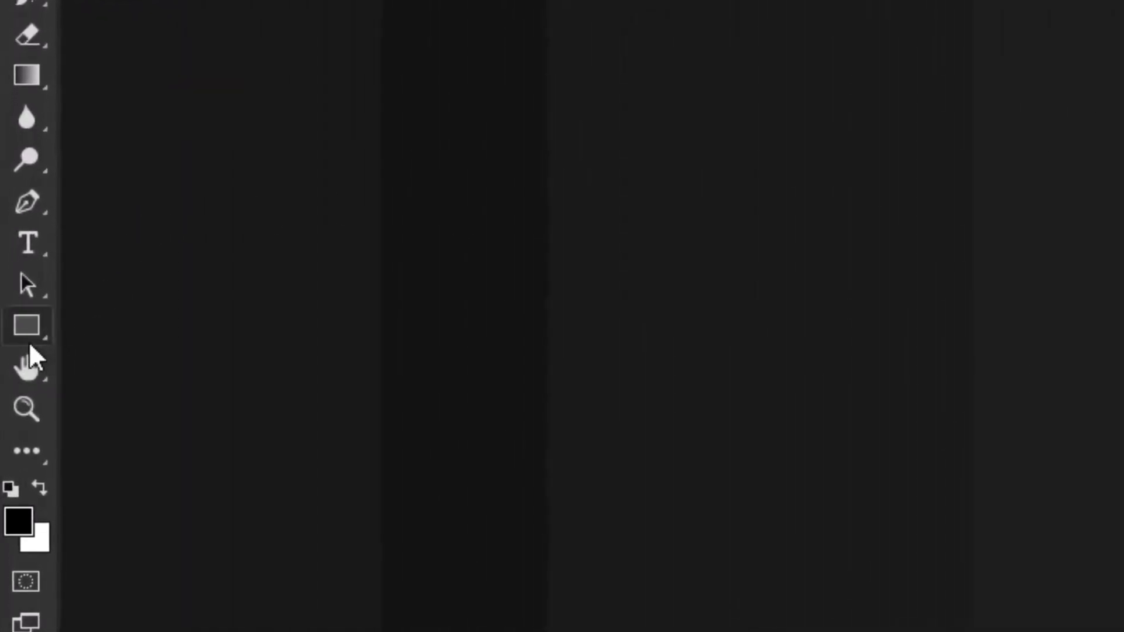
Create a rectangle 1.897 in wide and 1.057 in high to the right of the overlapping papers
left_click(31, 325)
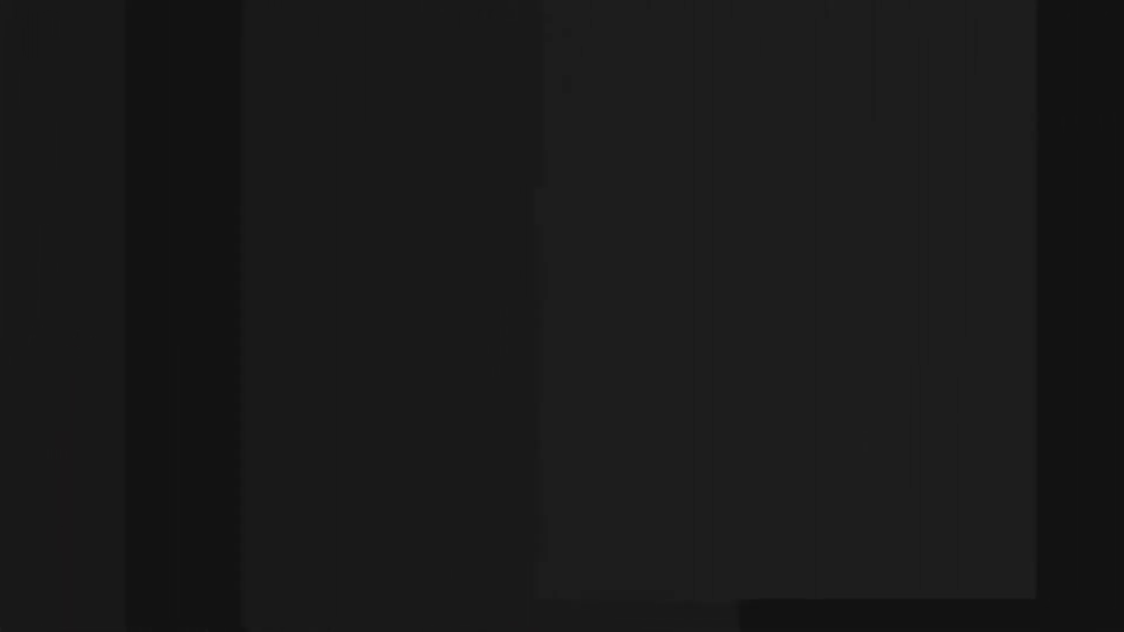
left_click(721, 142)
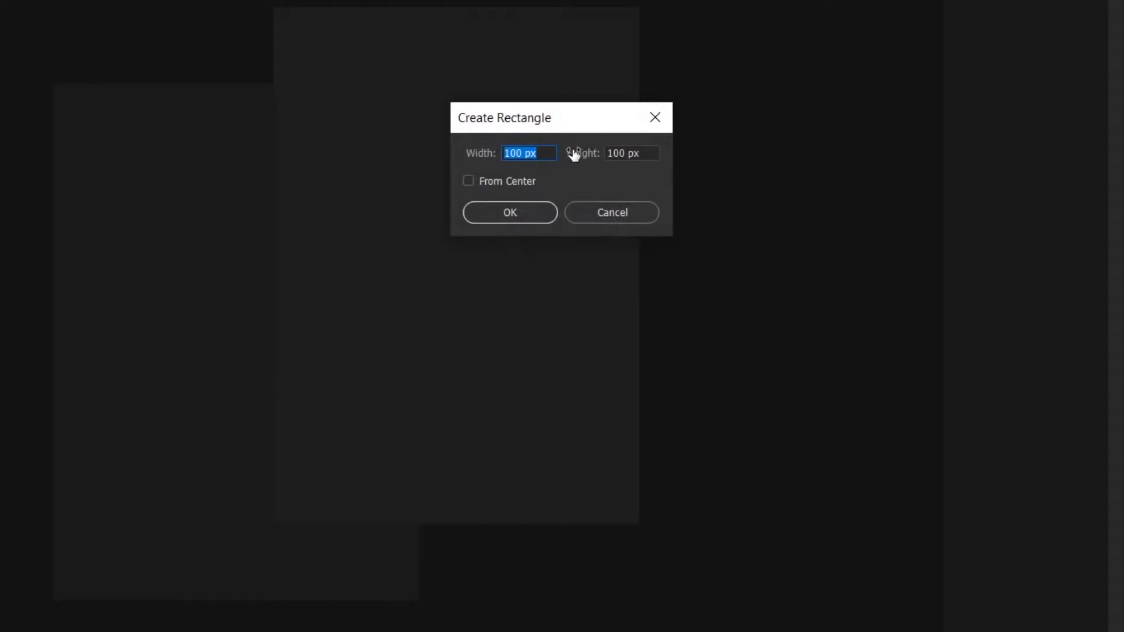
type("1.897")
key("Tab")
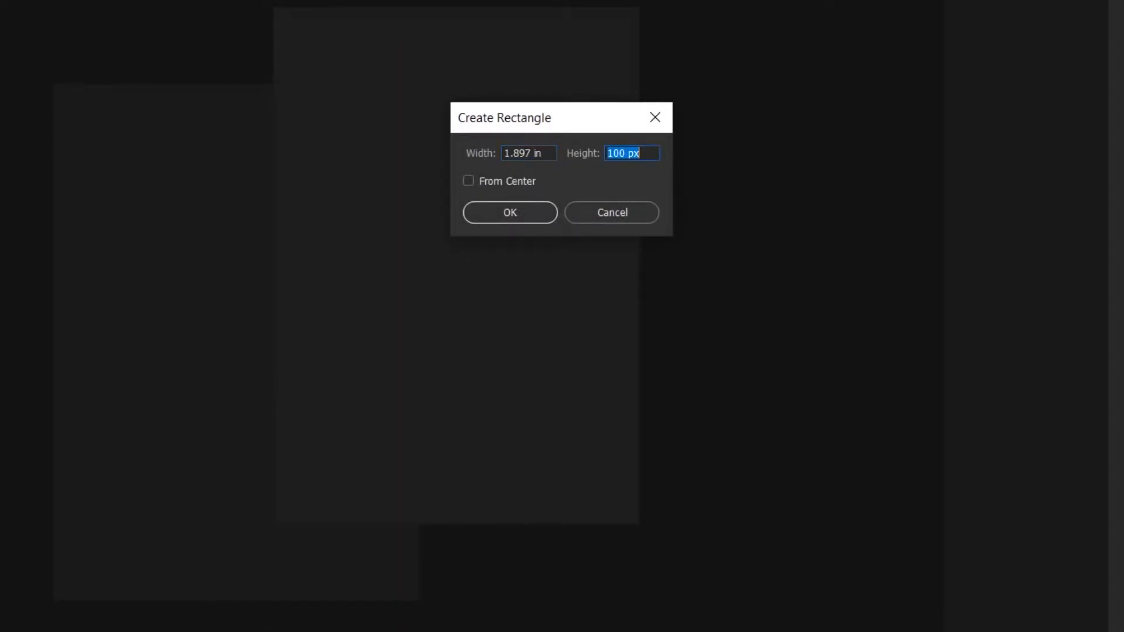
type("1.057 in")
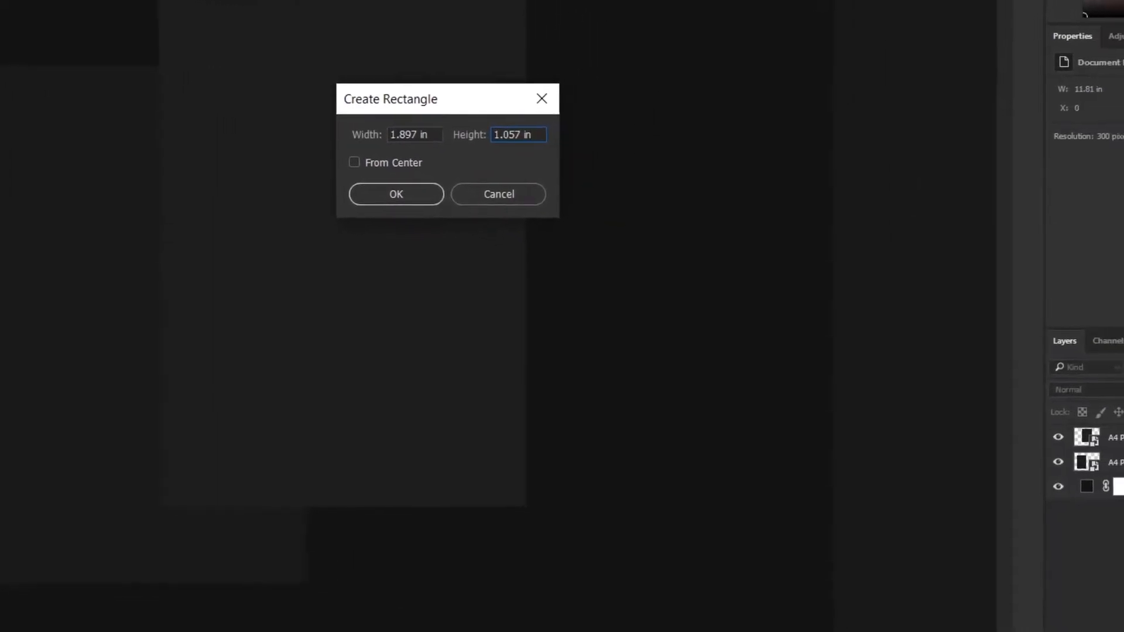
key("Return")
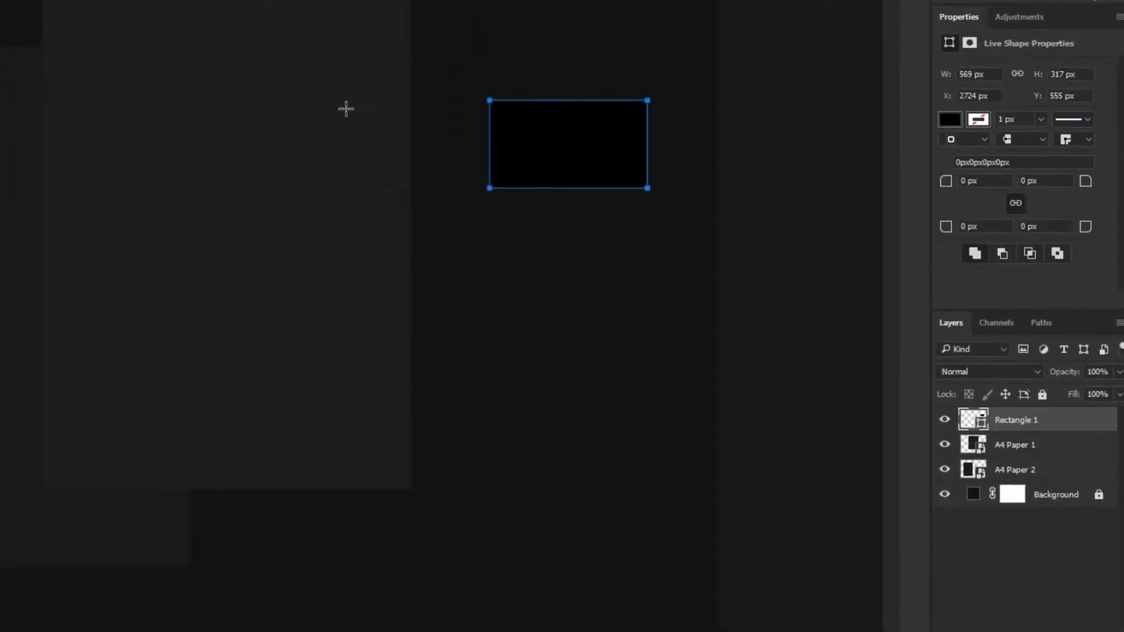
Move the small rectangle slightly left and up, and change its fill to a medium grey
scroll(636, 121, "up", 8)
scroll(636, 122, "up", 2)
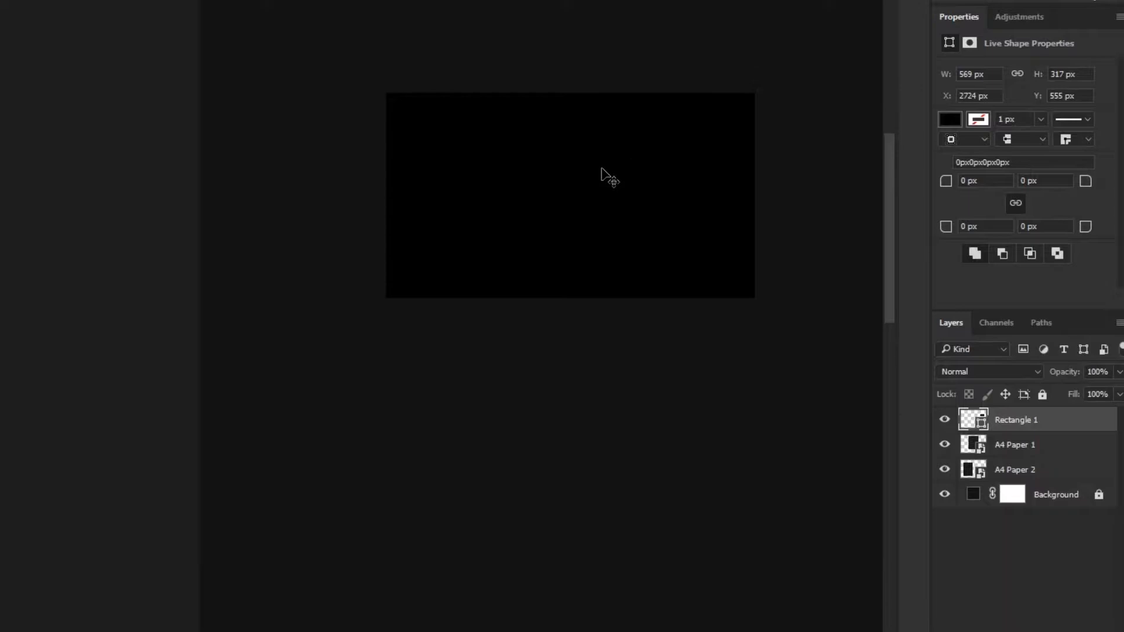
left_click_drag(657, 182, 567, 156)
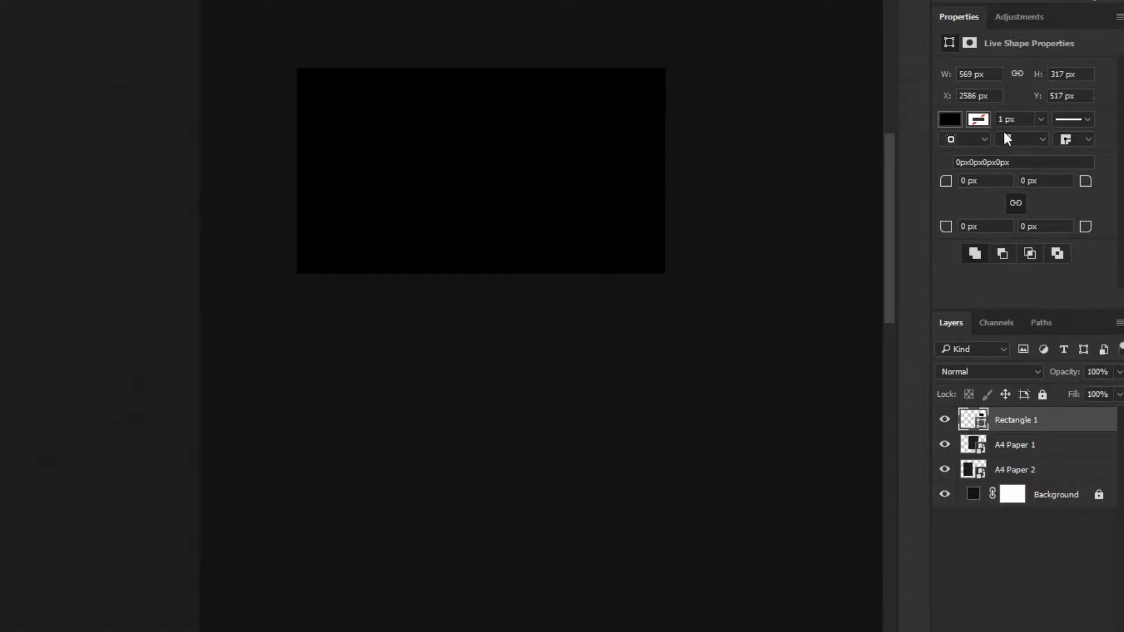
left_click(952, 118)
left_click(1107, 152)
left_click(150, 179)
left_click_drag(150, 180, 100, 178)
left_click(492, 61)
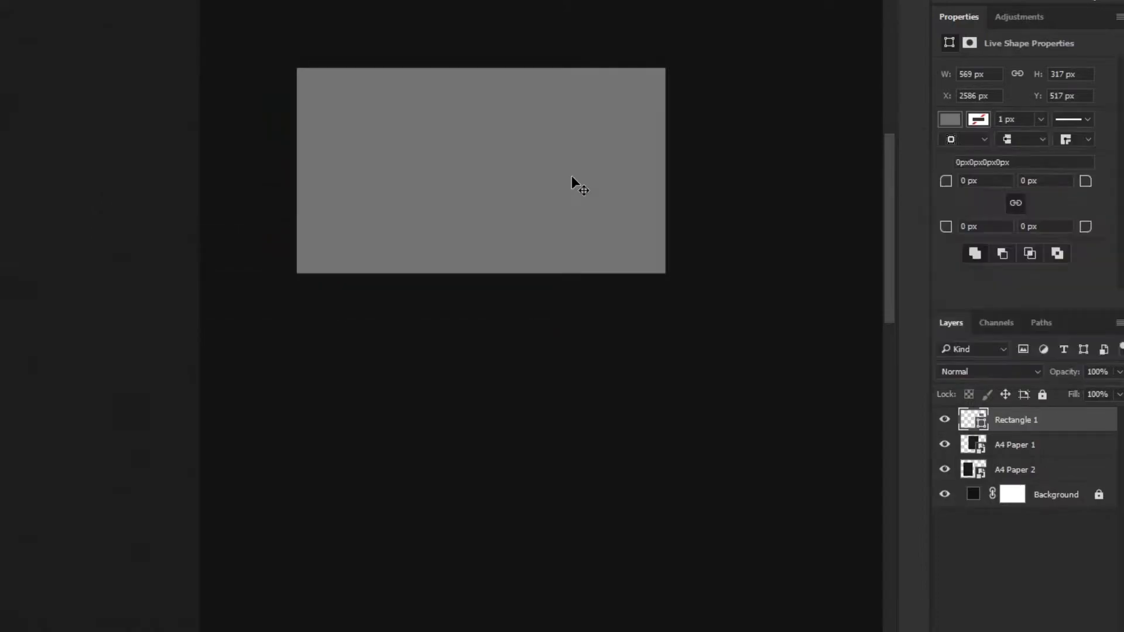
Add a Pattern Overlay to the small grey rectangle with the paper pattern, Multiply blend mode, 57% opacity and 200% scale
double_click(1087, 427)
left_click(451, 265)
left_click_drag(728, 5, 967, 161)
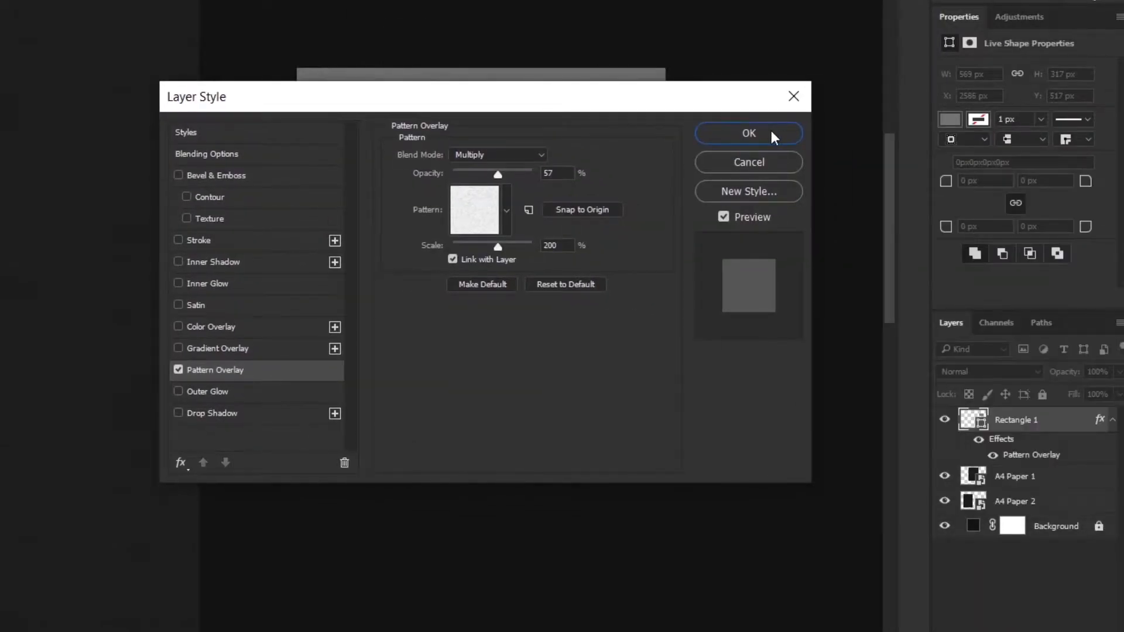
left_click(774, 137)
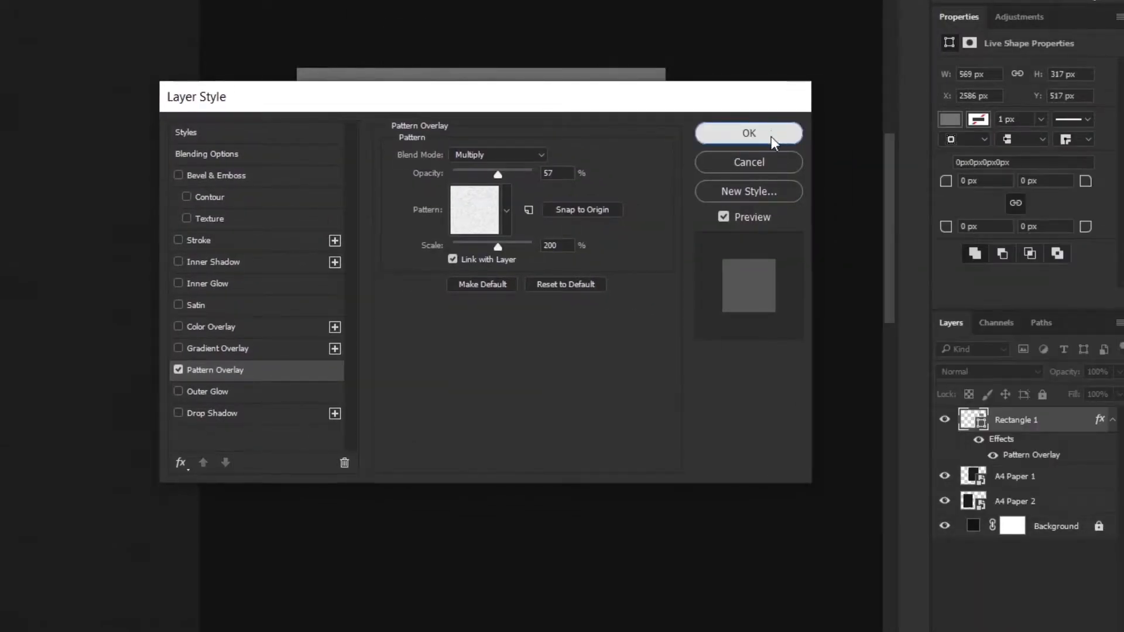
Duplicate the small grey rectangle directly below the original and convert both layers to smart objects
scroll(550, 303, "down", 1)
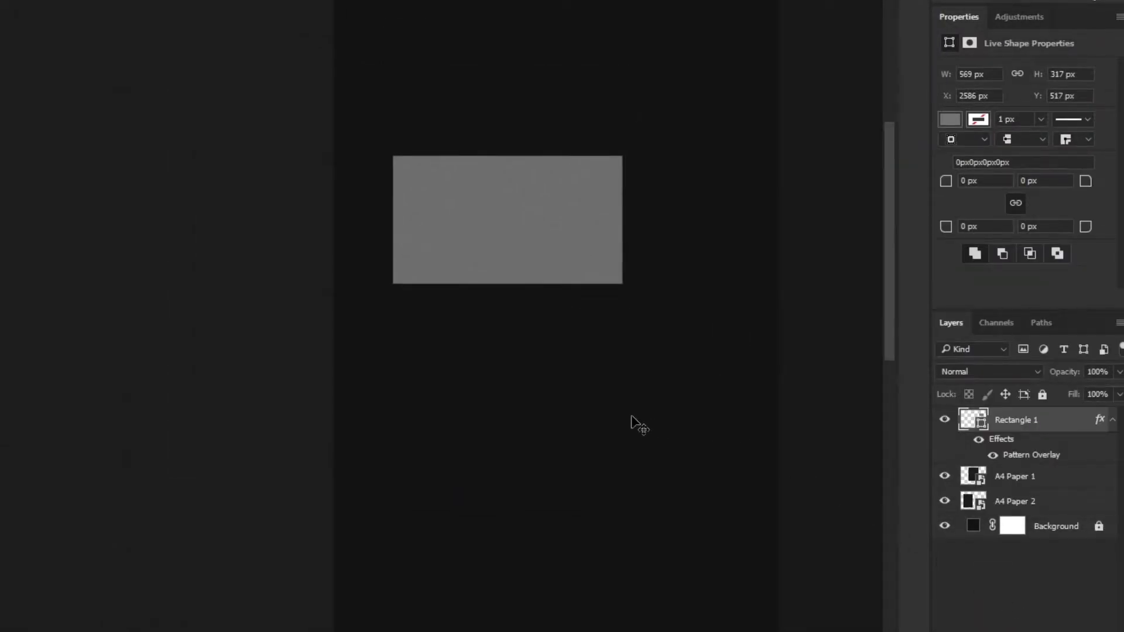
scroll(545, 128, "down", 3)
left_click_drag(544, 130, 551, 297)
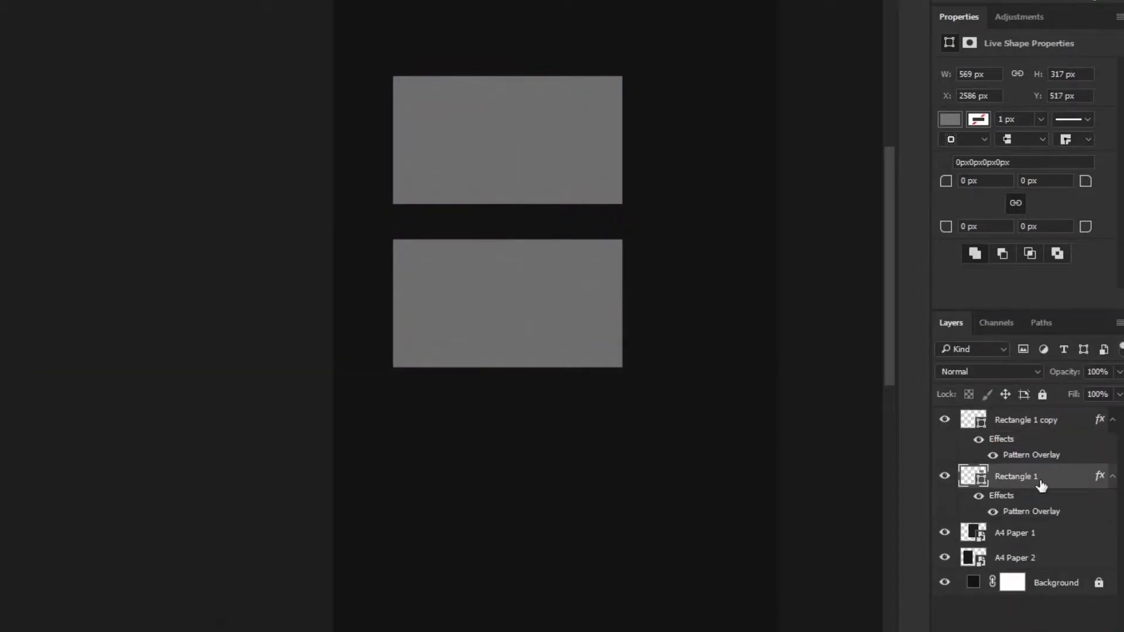
right_click(1041, 485)
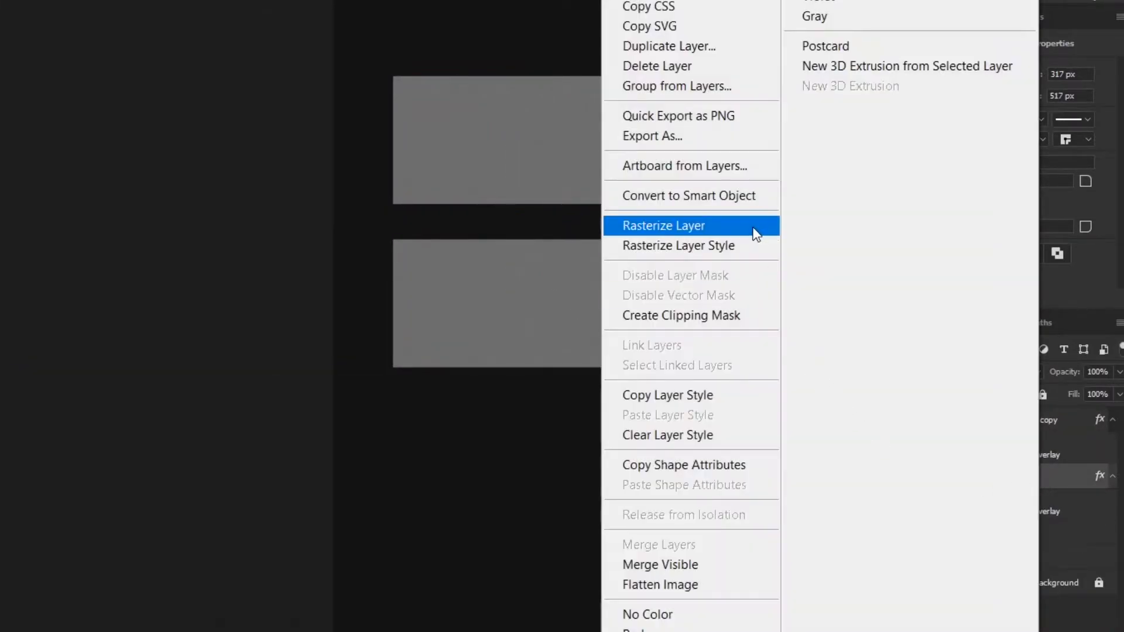
left_click(741, 198)
right_click(974, 410)
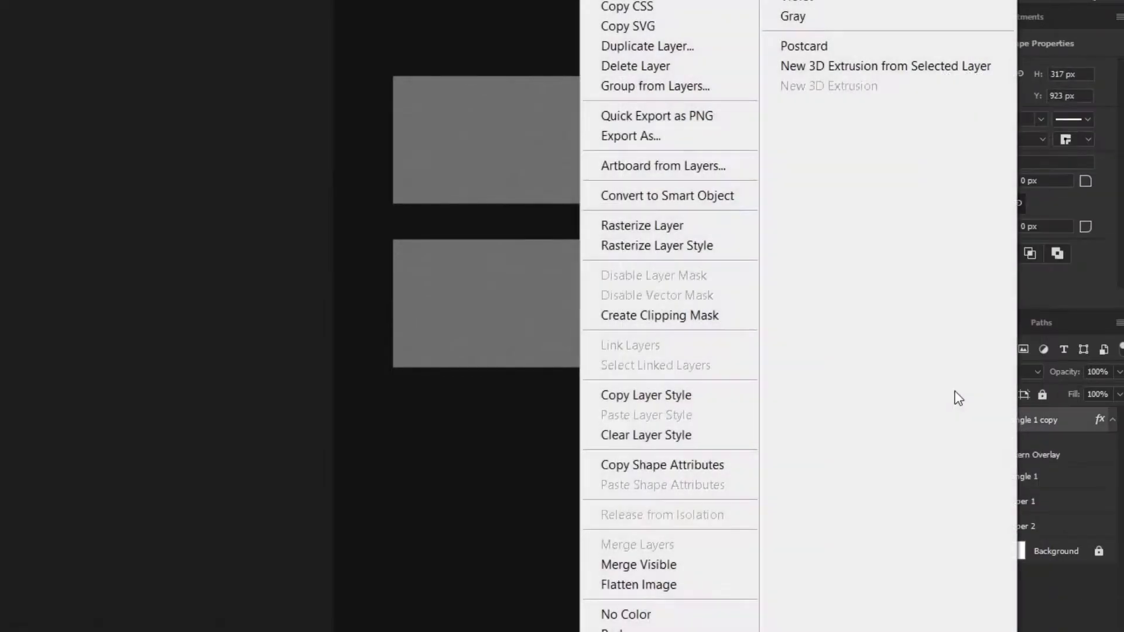
left_click(745, 196)
Rename the upper small rectangle's layer as "Business Card 1" and its copy as "Business Card 2", and deselect the layers
left_click(1017, 451)
double_click(1015, 444)
type("Business Card 1")
key("Return")
left_click(1018, 418)
double_click(1028, 420)
type("Business Card 2")
key("Return")
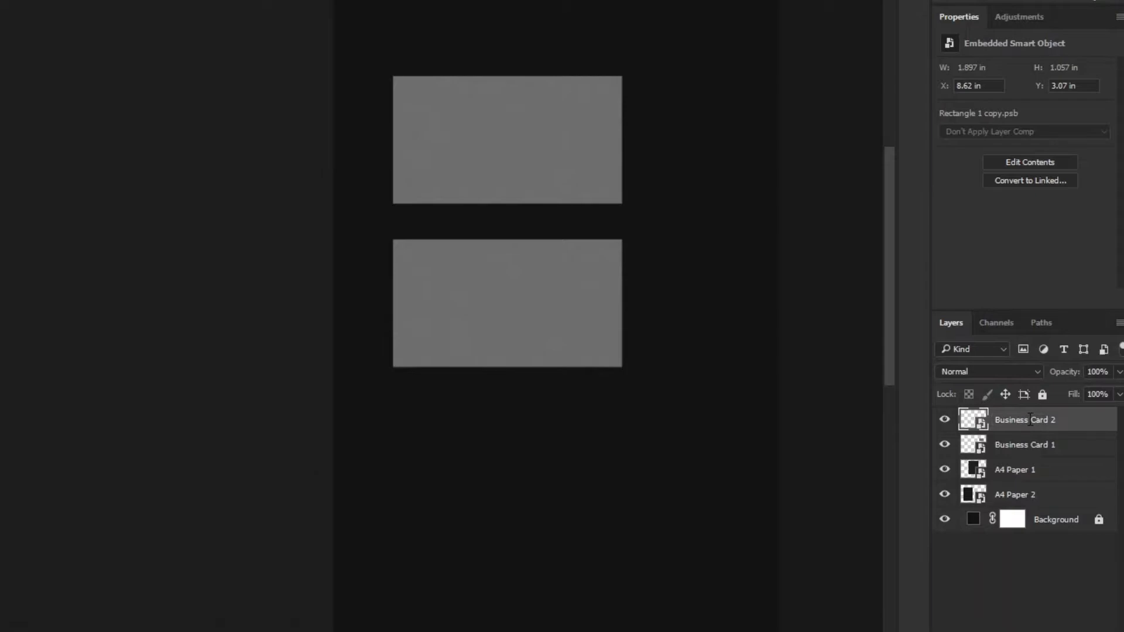
left_click(1007, 602)
Create a rectangle 4.423 in wide and 2.533 in high in the area below the business cards
key("ctrl+minus")
key("ctrl+0")
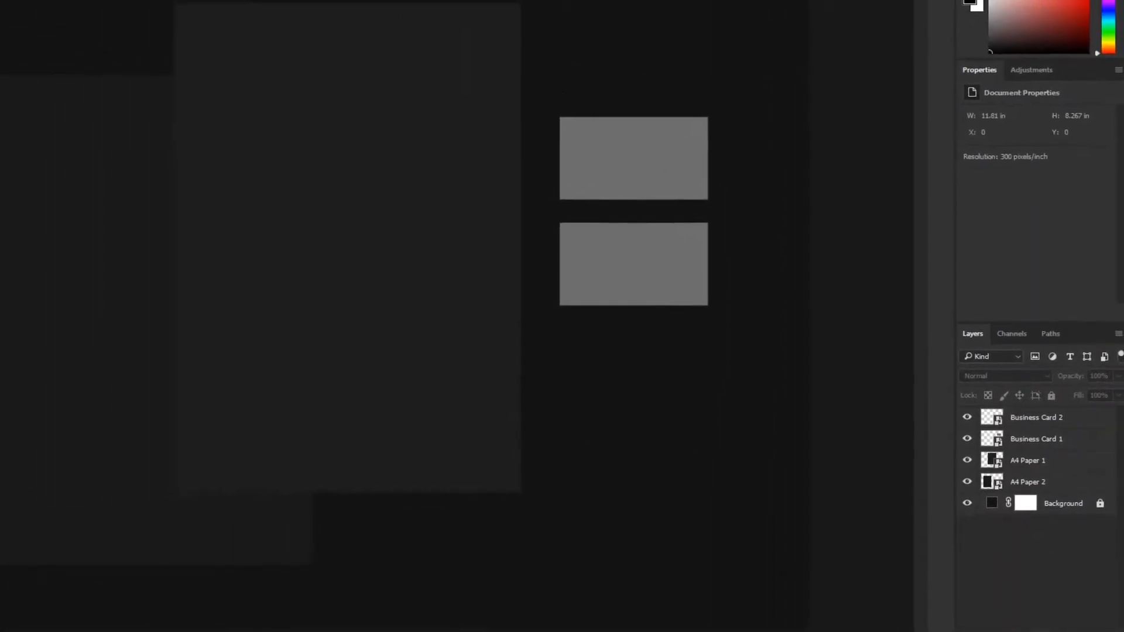
left_click(632, 442)
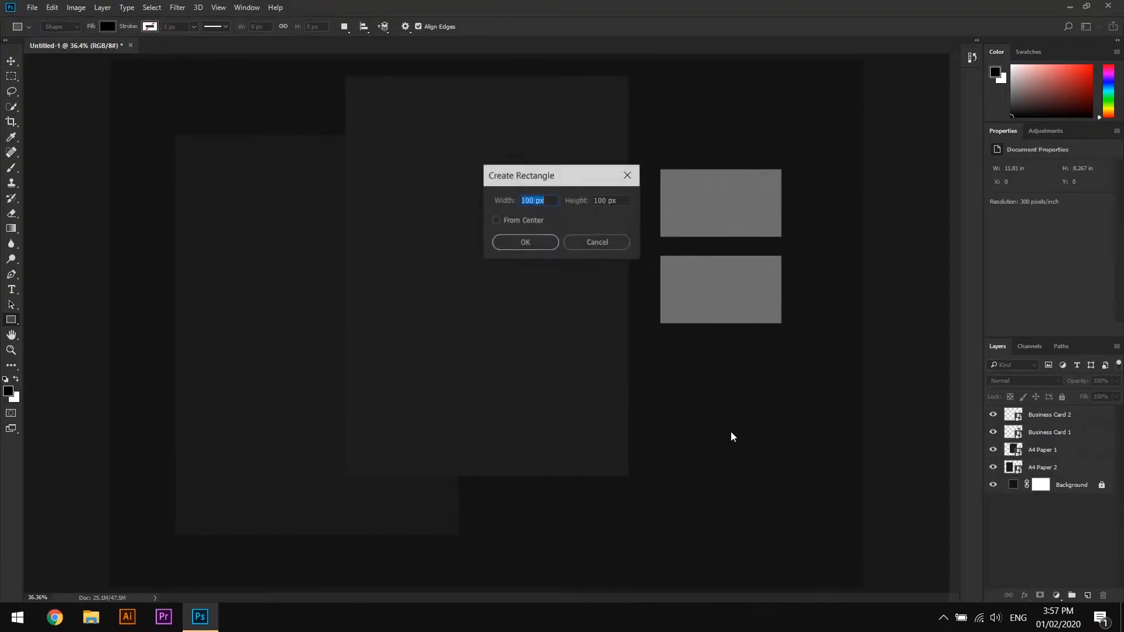
type("4.4")
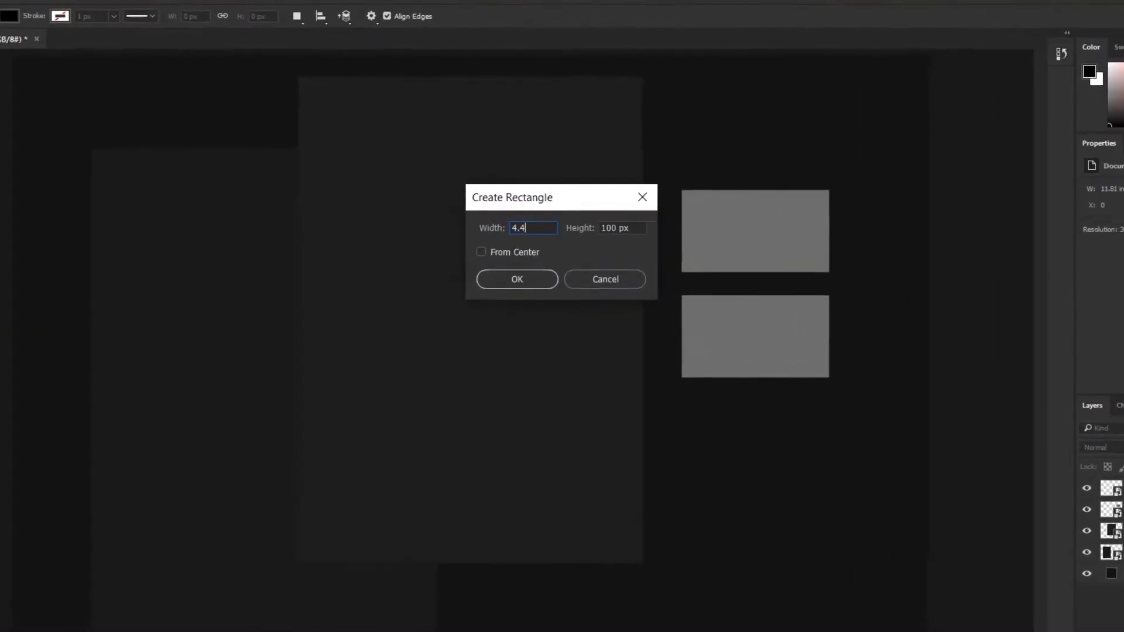
type("23 in")
key("Tab")
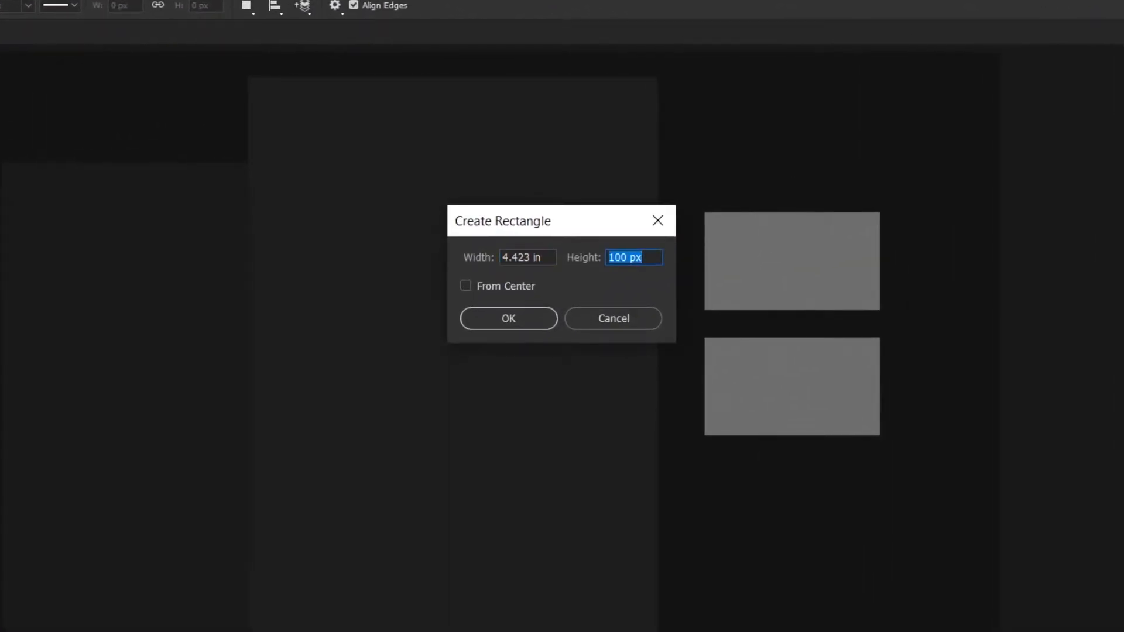
type("2.533")
key("Return")
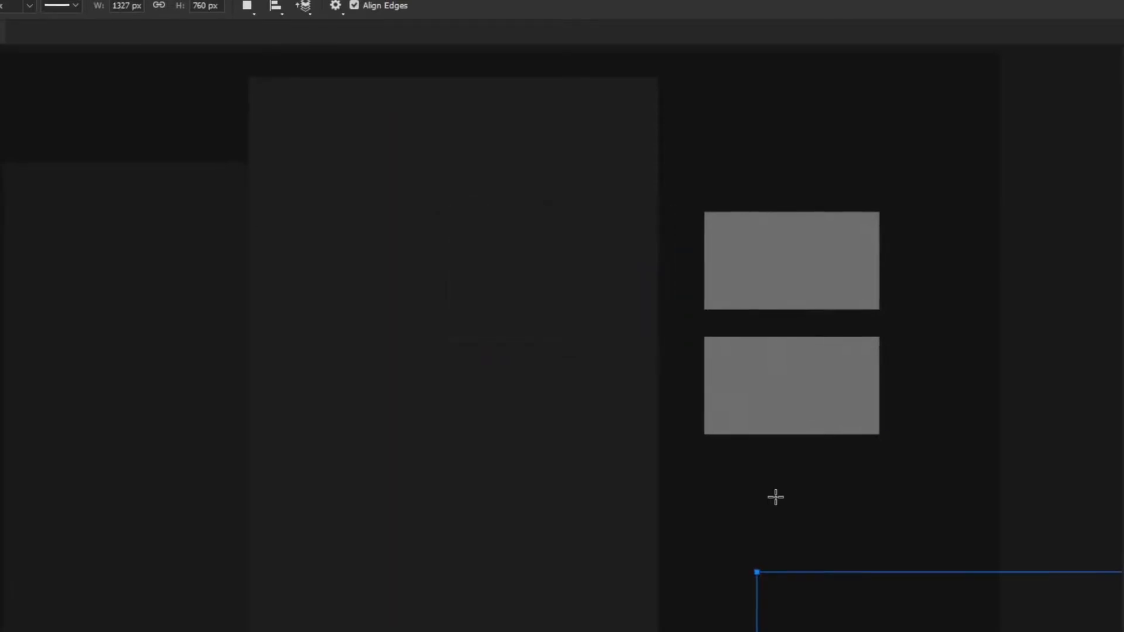
Move the large rectangle below the business cards so it overlaps the lower corner of the front A4 paper
key("v")
left_click_drag(855, 629, 689, 558)
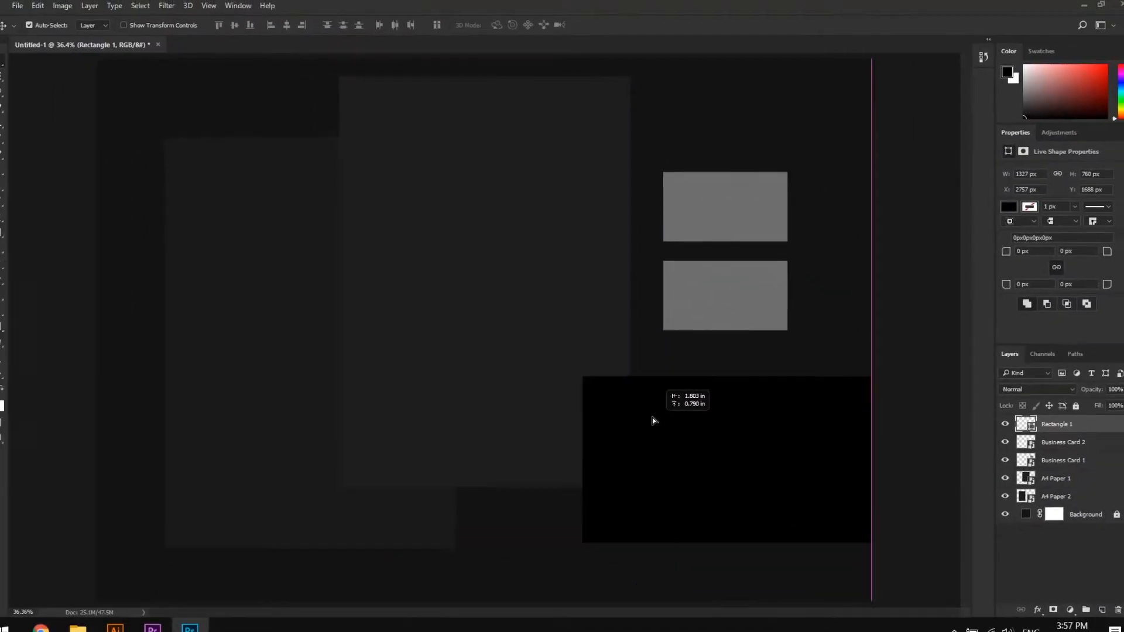
left_click_drag(652, 417, 602, 423)
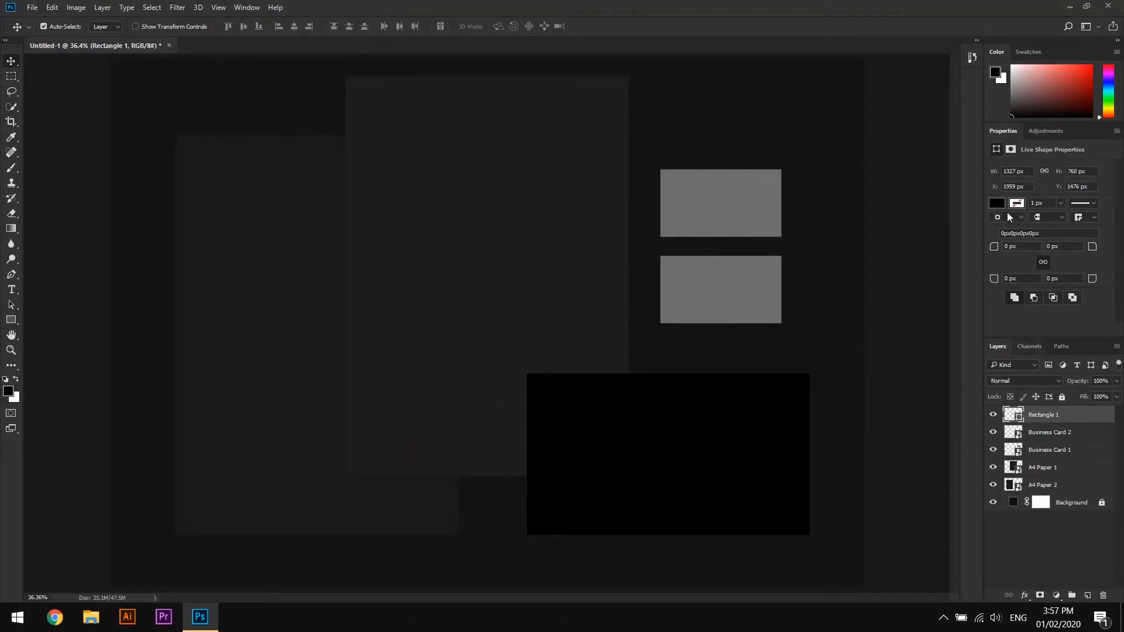
Change the large rectangle's fill from black to a medium grey like that of the business cards
left_click(998, 204)
left_click(1108, 228)
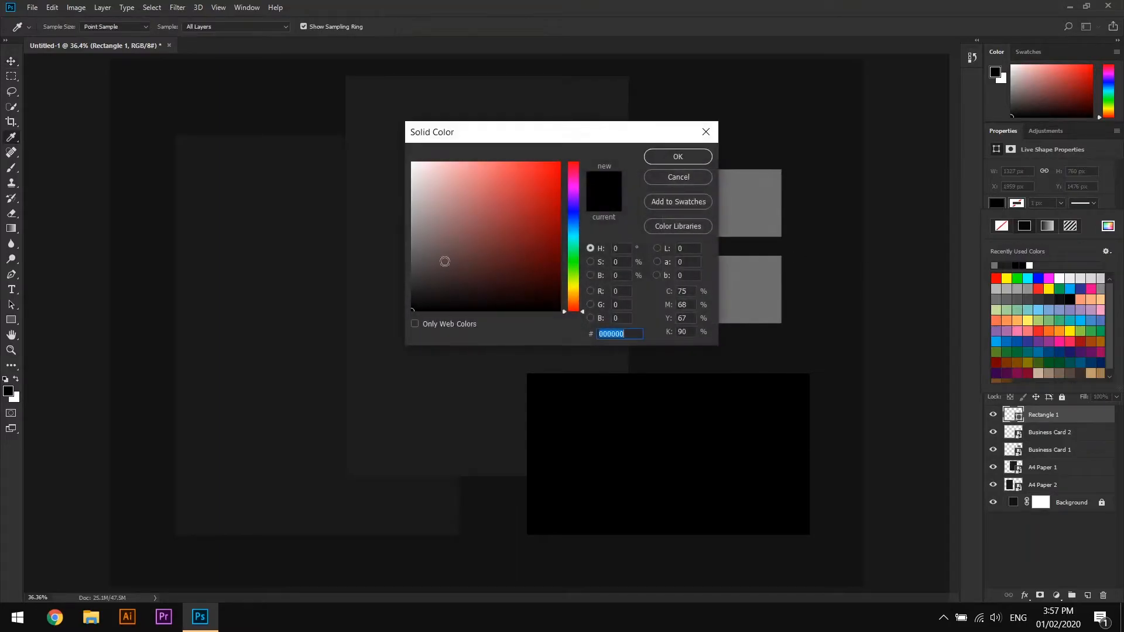
left_click_drag(422, 250, 403, 246)
left_click(678, 156)
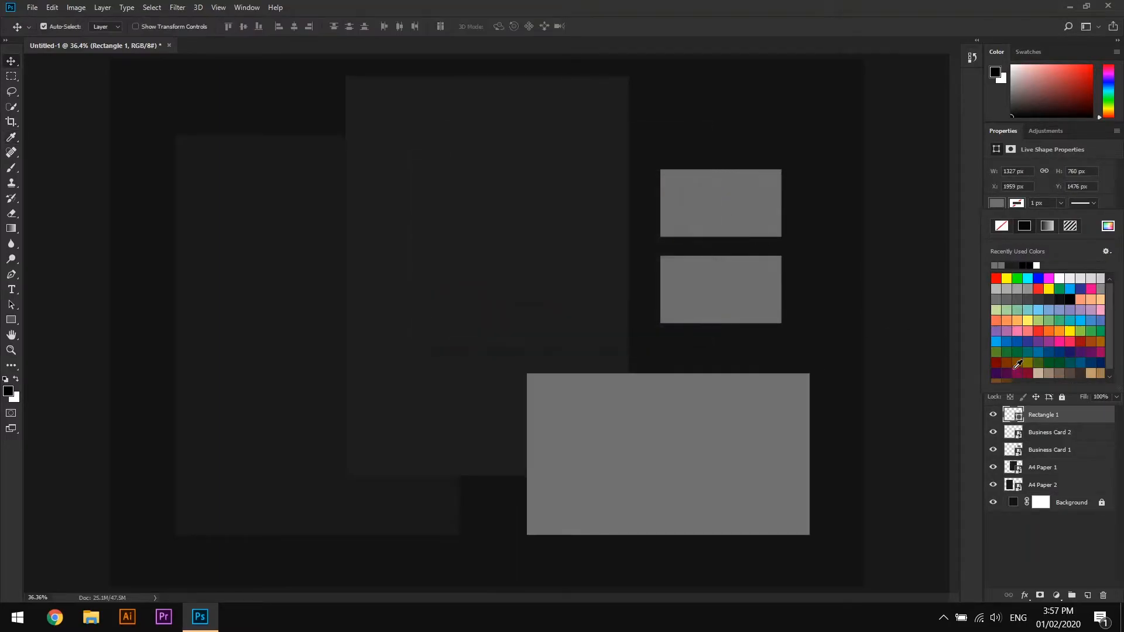
left_click(1080, 422)
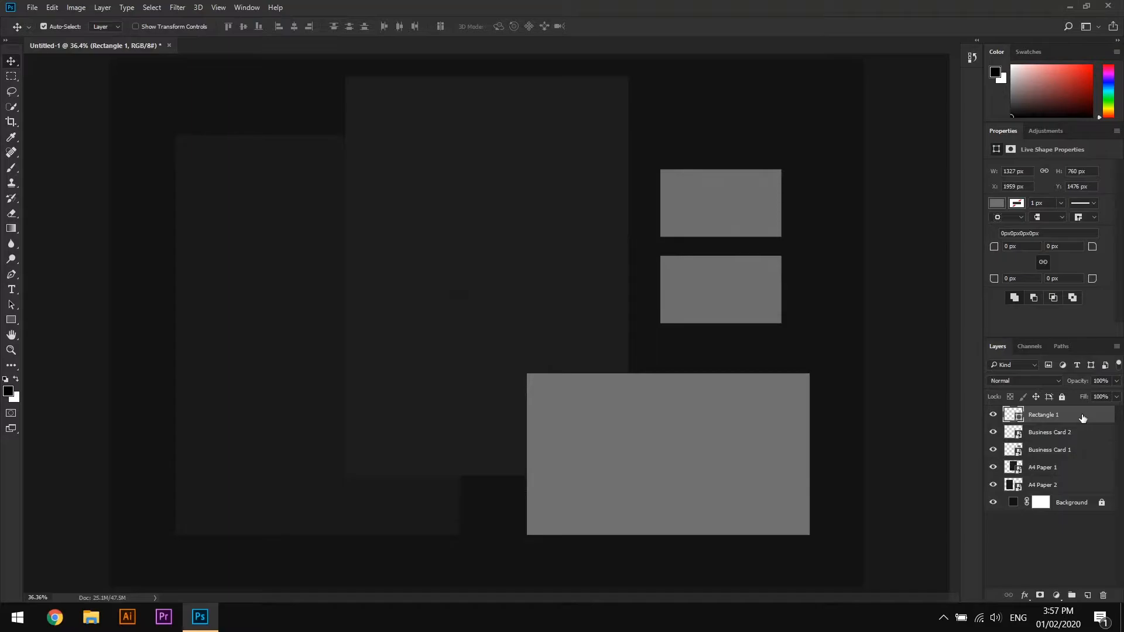
Add a Pattern Overlay to the large grey rectangle and convert its layer to a smart object
double_click(1080, 416)
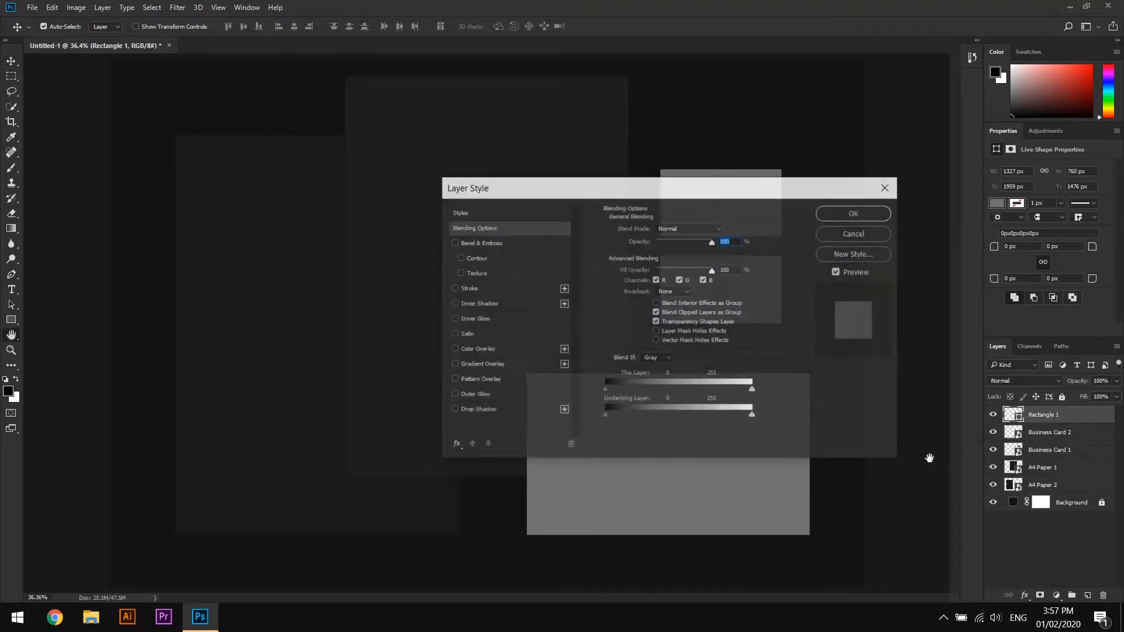
left_click(476, 379)
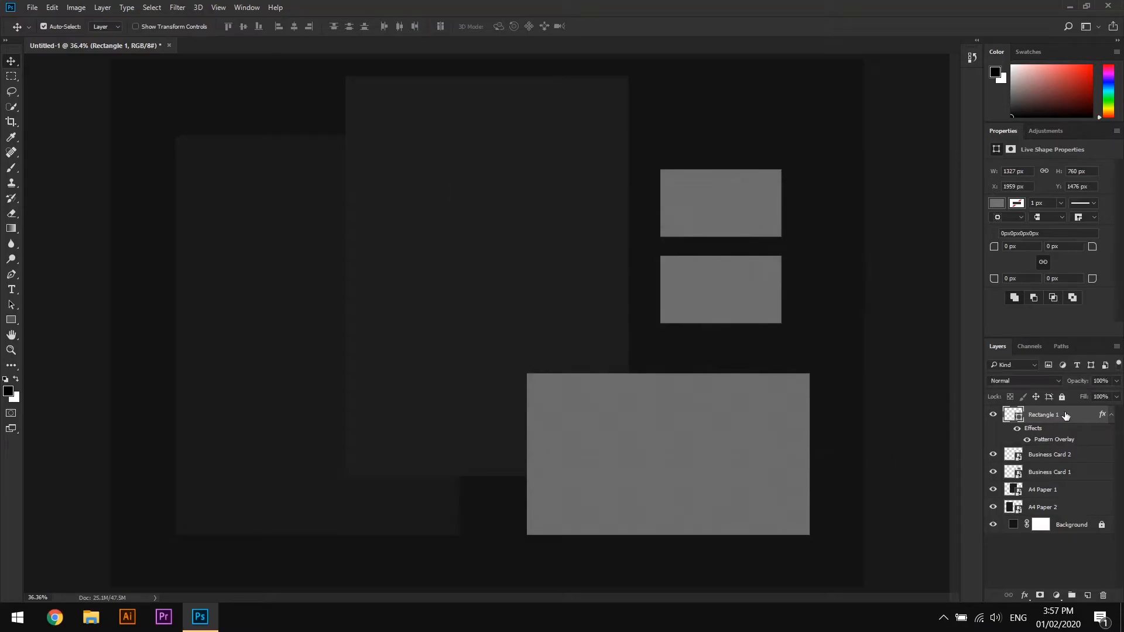
right_click(1065, 417)
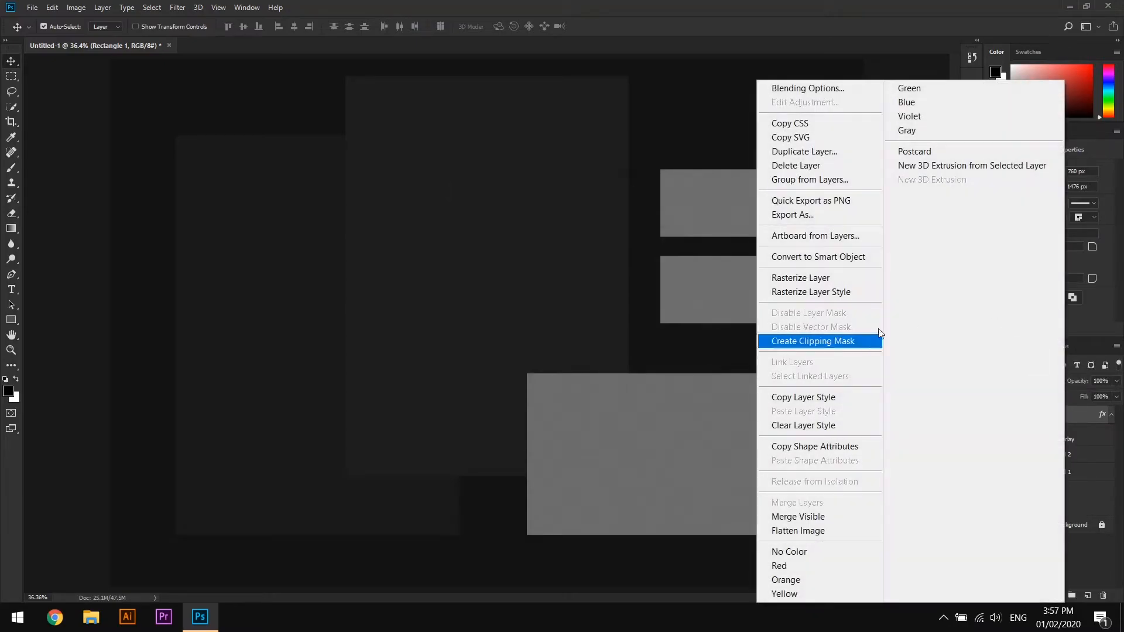
left_click(852, 257)
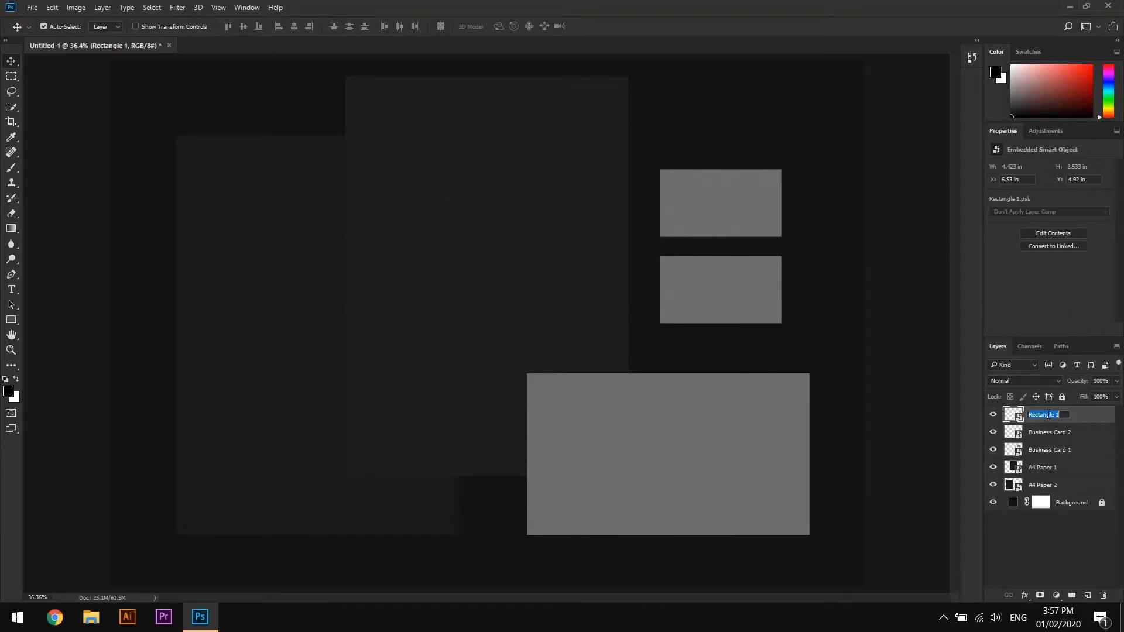
Rename the large rectangle's smart object layer as "Invitation" and deselect it
type("on")
key("Return")
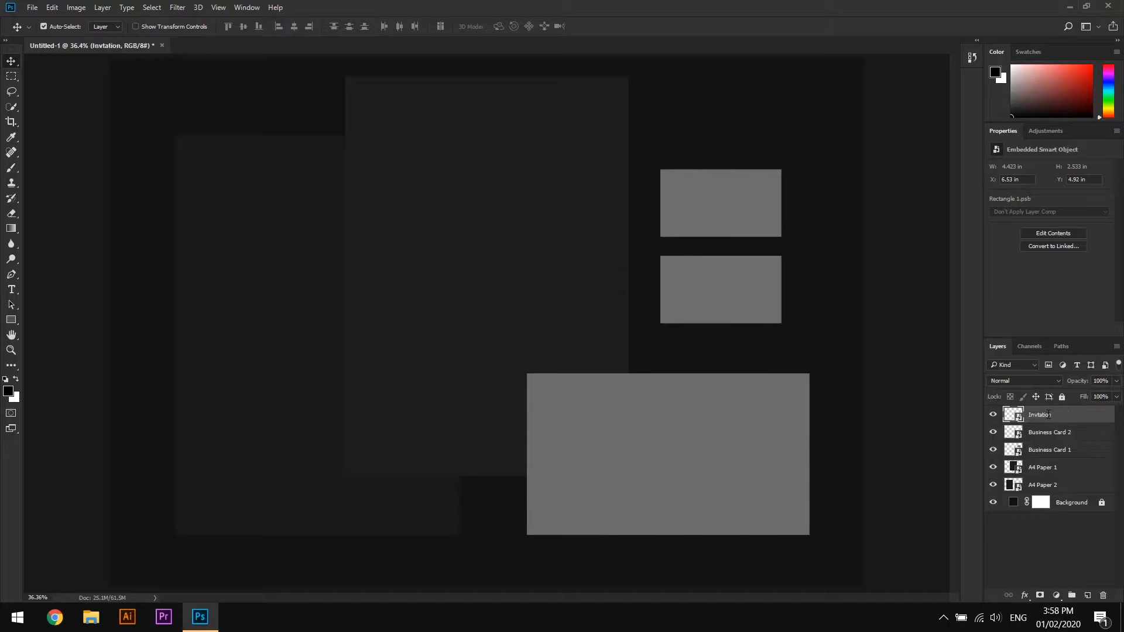
left_click(1031, 545)
scroll(735, 443, "up", 1)
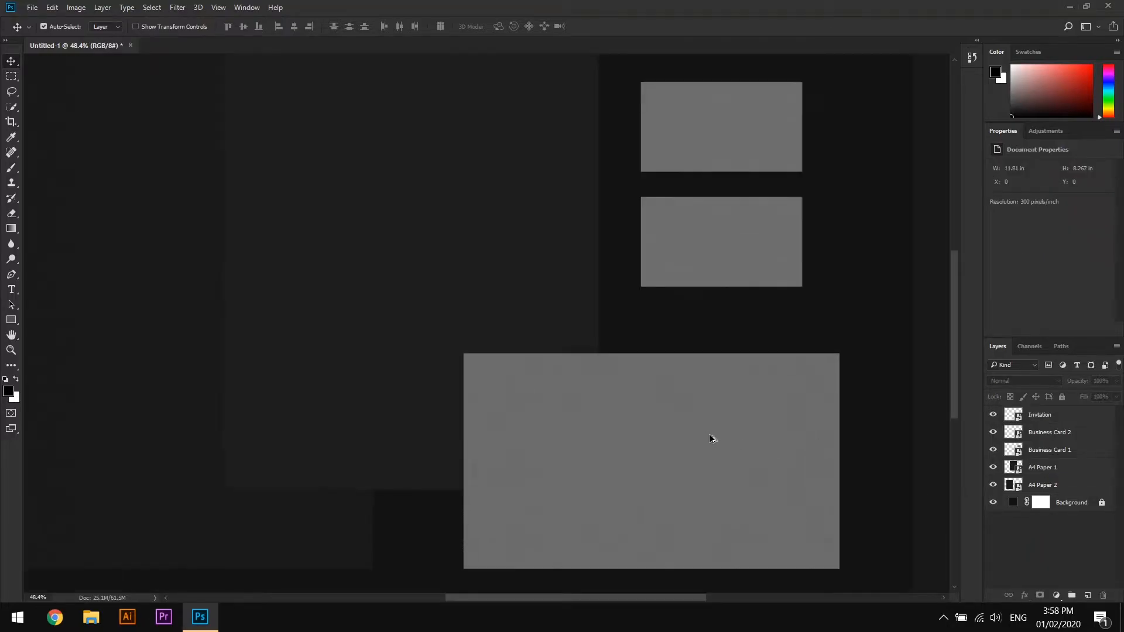
scroll(715, 437, "down", 1)
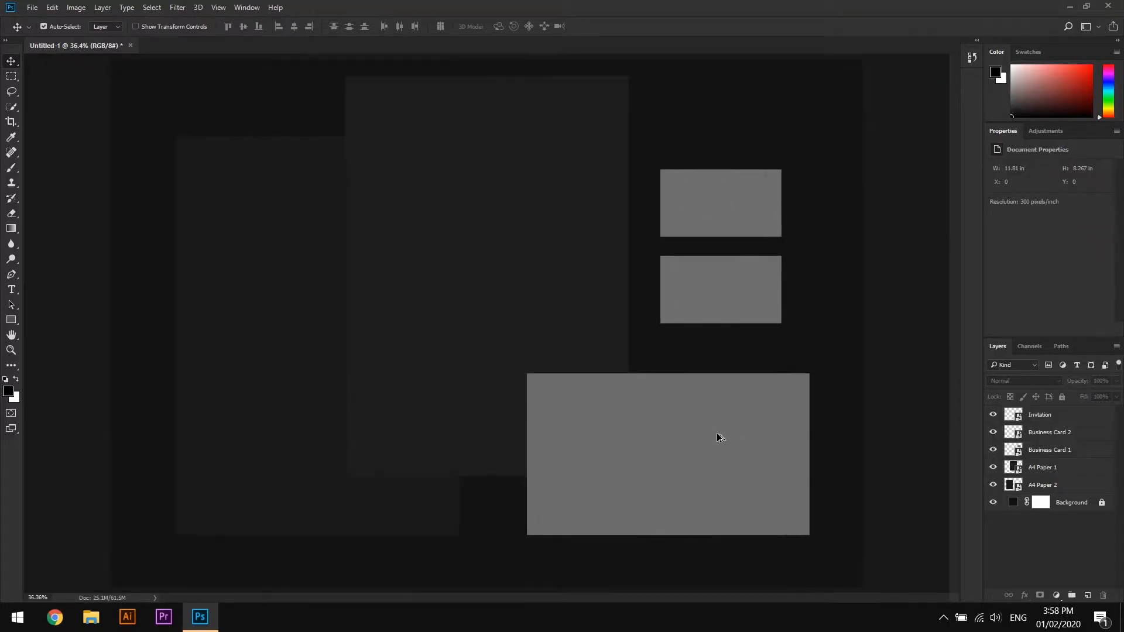
Open the contents of the A4 Paper 1 smart object for editing, turn off the save reminder and deselect its layer
left_click(1018, 471)
double_click(1021, 472)
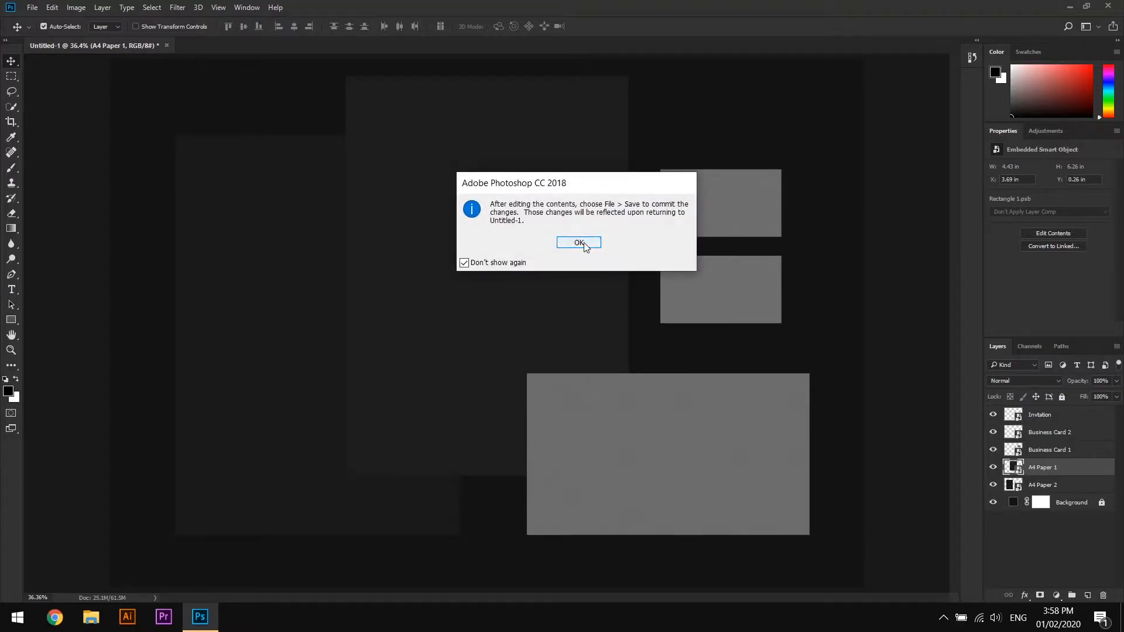
left_click(584, 244)
left_click(1035, 491)
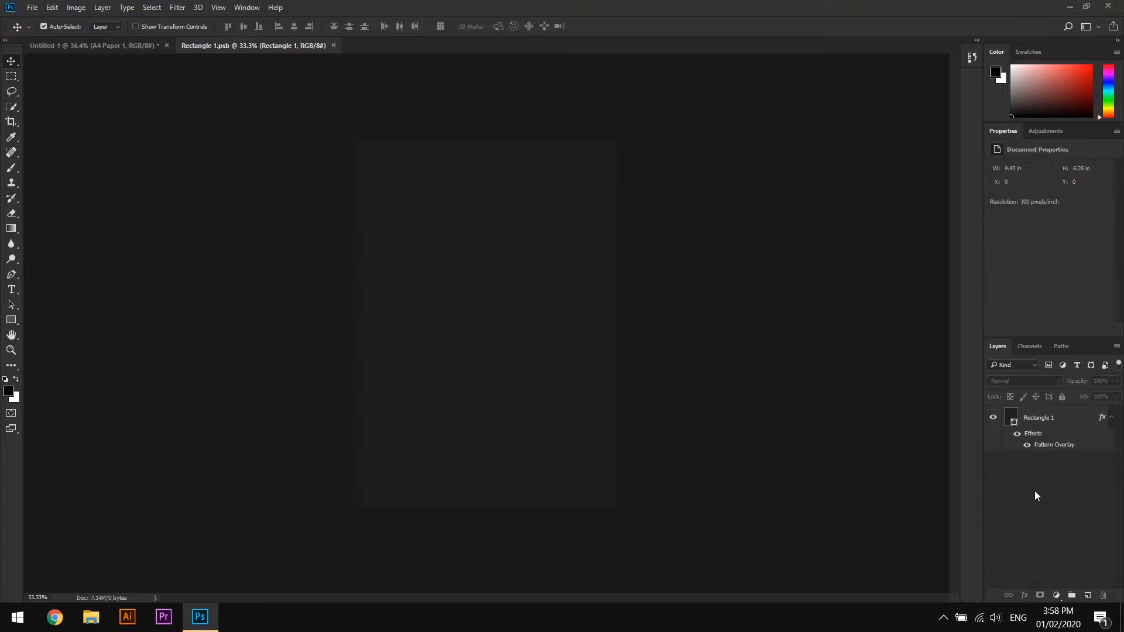
Place A4 Poster Note-06.png as an embedded image and scale it to 4.477 × 6.333 in to cover the whole page
left_click(32, 7)
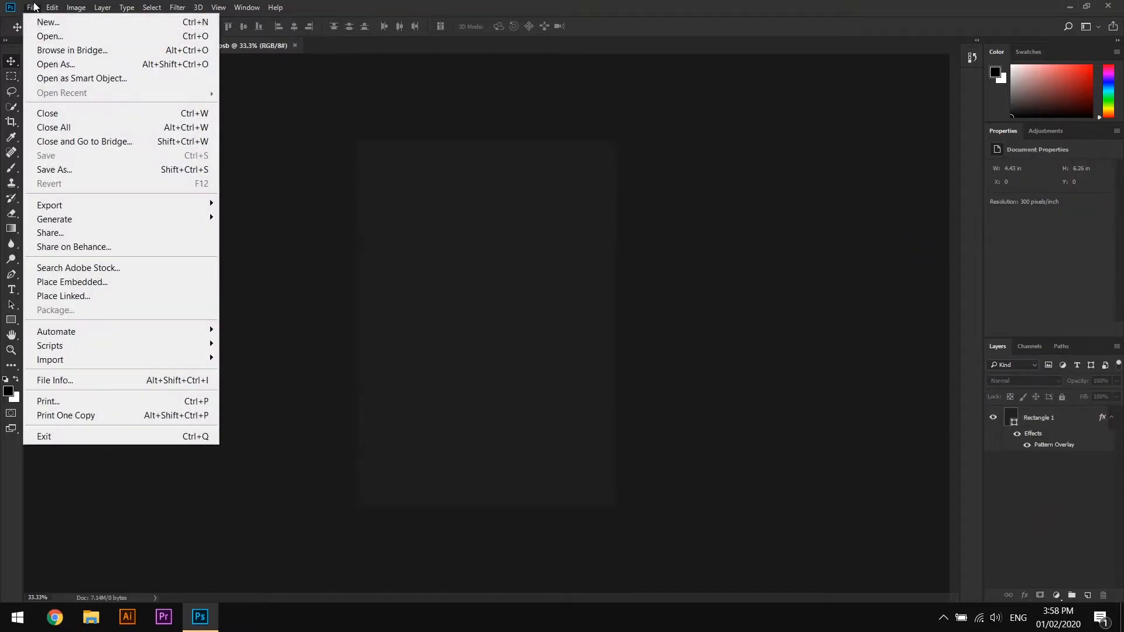
left_click(82, 282)
left_click(170, 117)
left_click(825, 481)
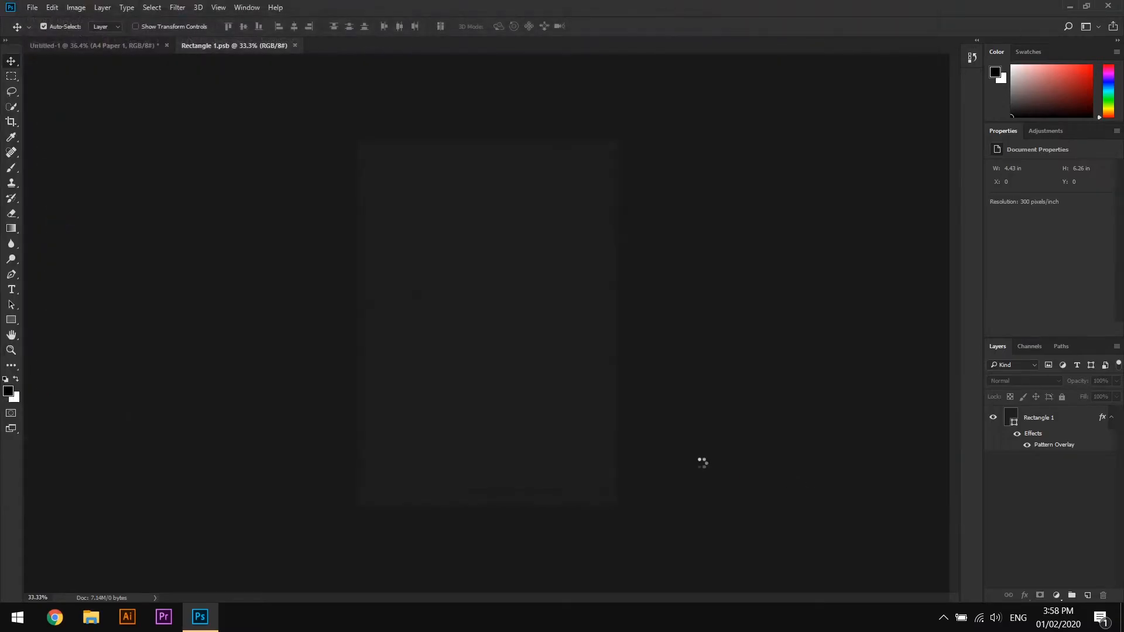
left_click_drag(616, 507, 618, 509)
left_click(401, 27)
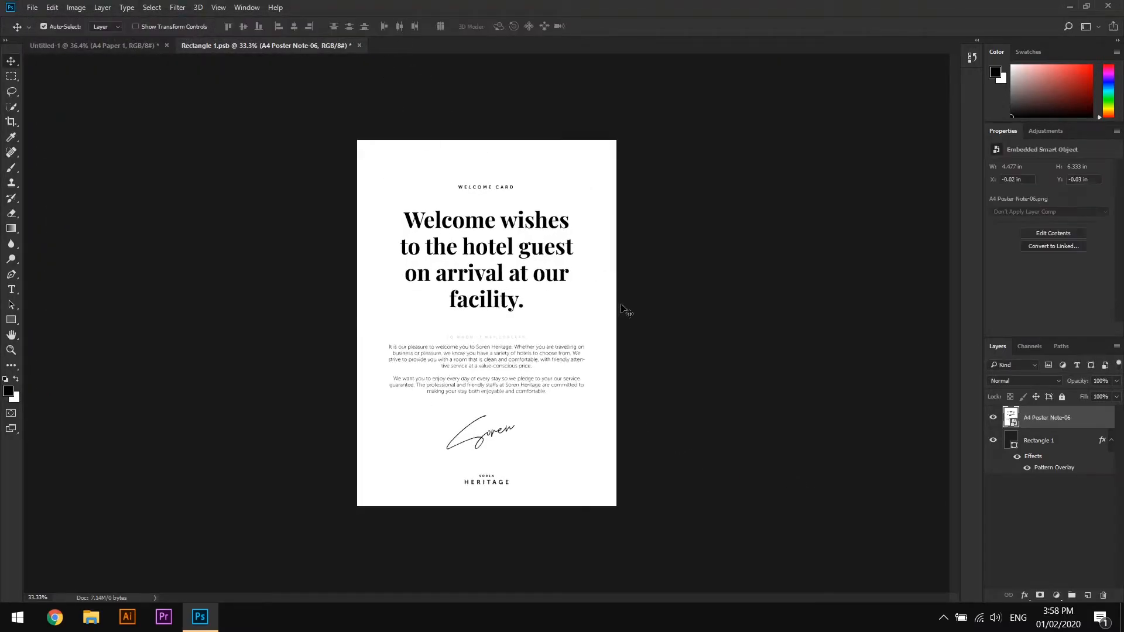
Put the Rectangle 1 layer above the A4 Poster Note-06 layer and set its blend mode to Linear Burn
scroll(639, 97, "up", 12)
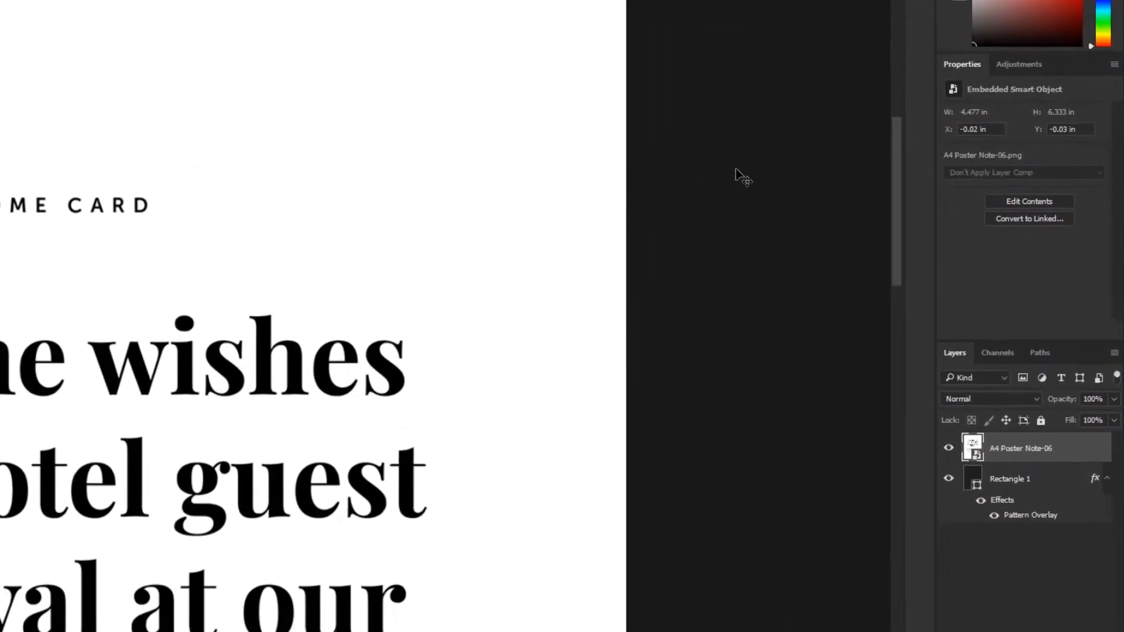
left_click(1041, 466)
left_click_drag(1021, 510, 1021, 465)
left_click(976, 410)
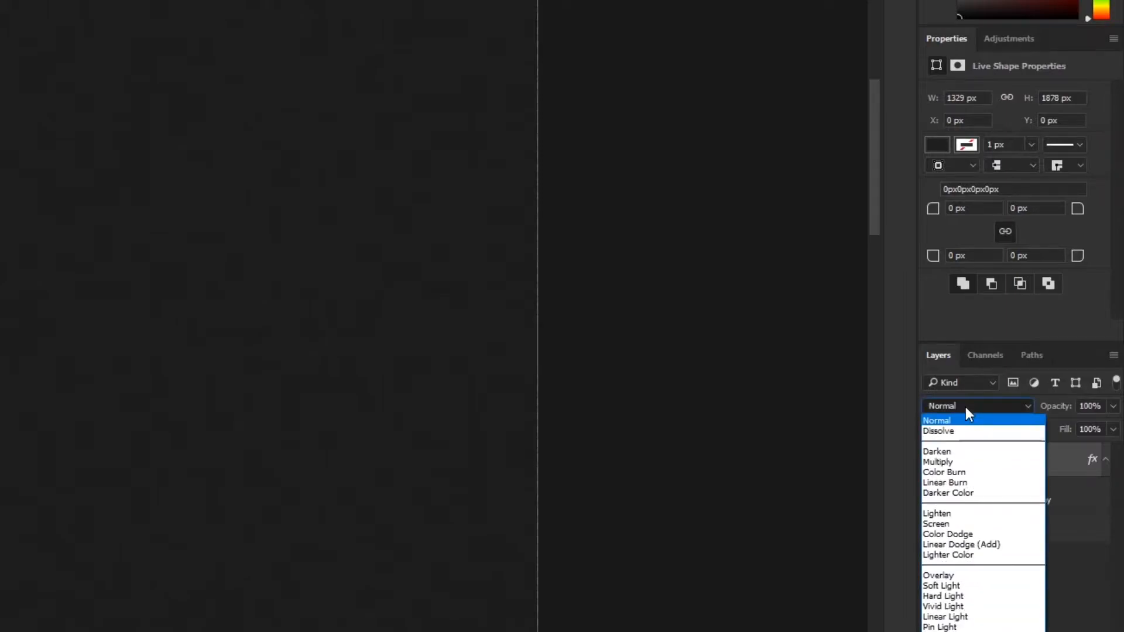
left_click(968, 483)
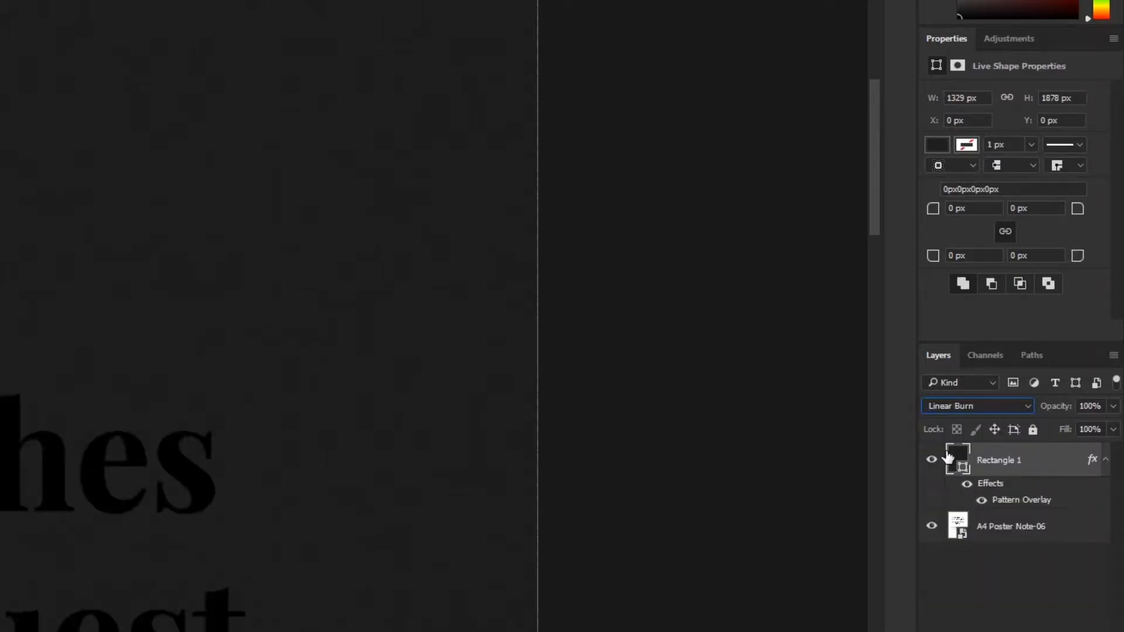
Change the fill color of Rectangle 1 to white (ffffff)
double_click(961, 465)
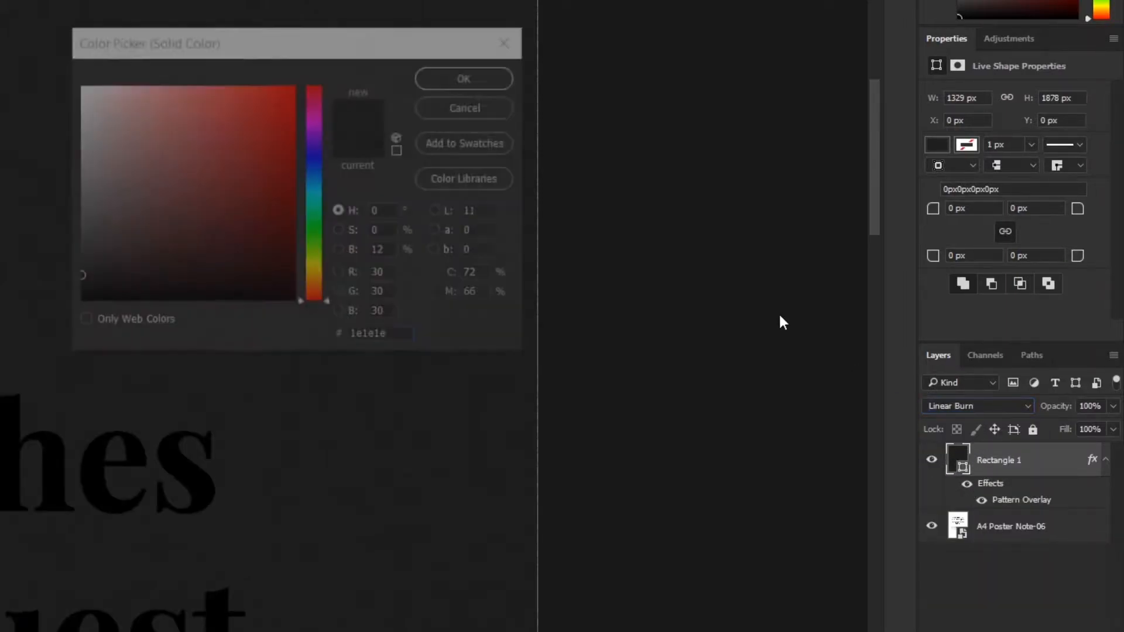
left_click_drag(99, 223, 21, 49)
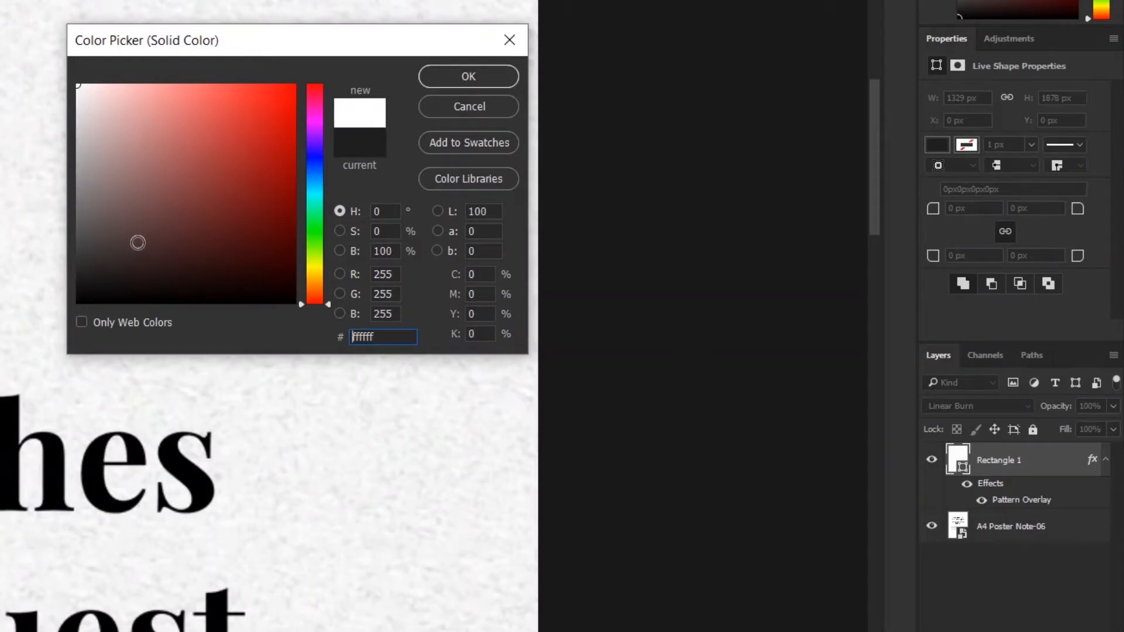
left_click(455, 86)
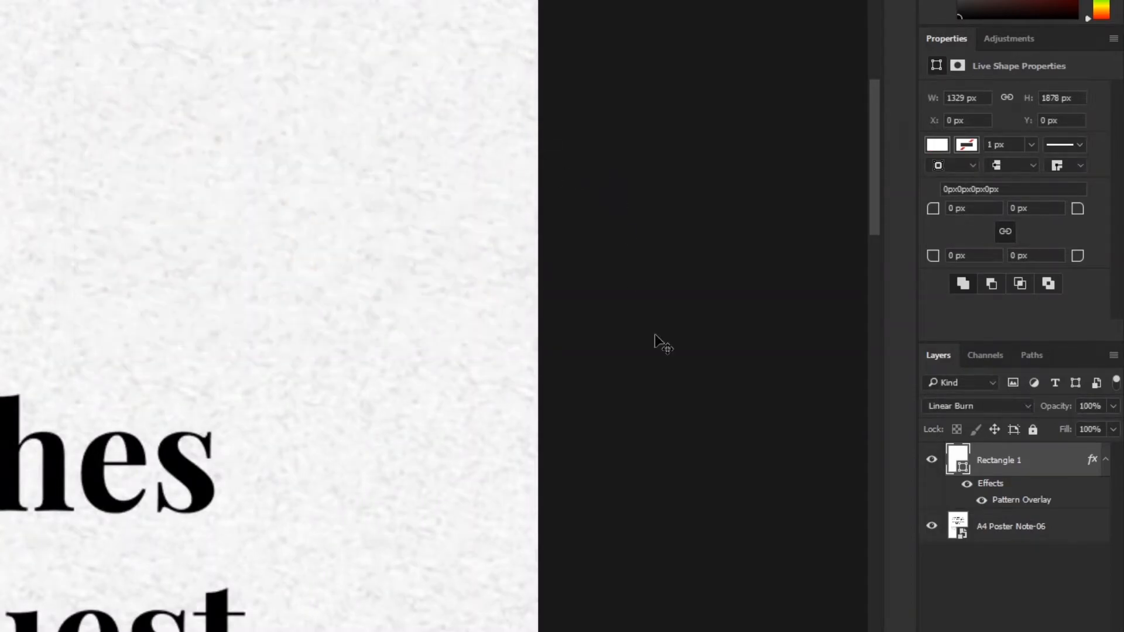
Save and close the A4 Paper 1 smart object's contents, returning to the mockup document
left_click(1000, 610)
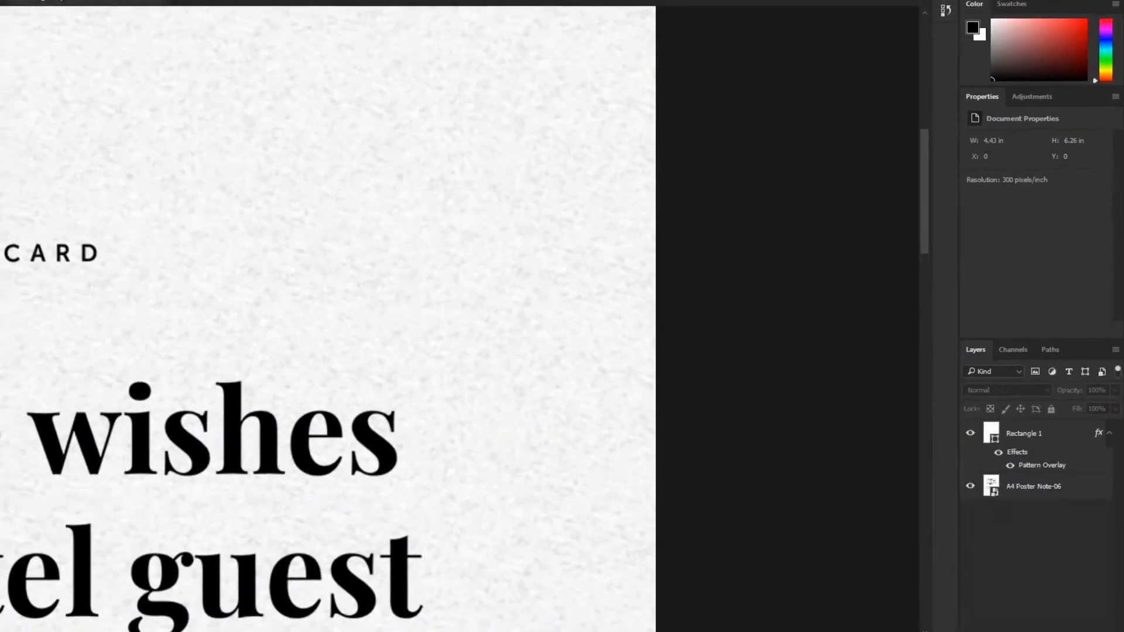
left_click(5, 2)
left_click(64, 152)
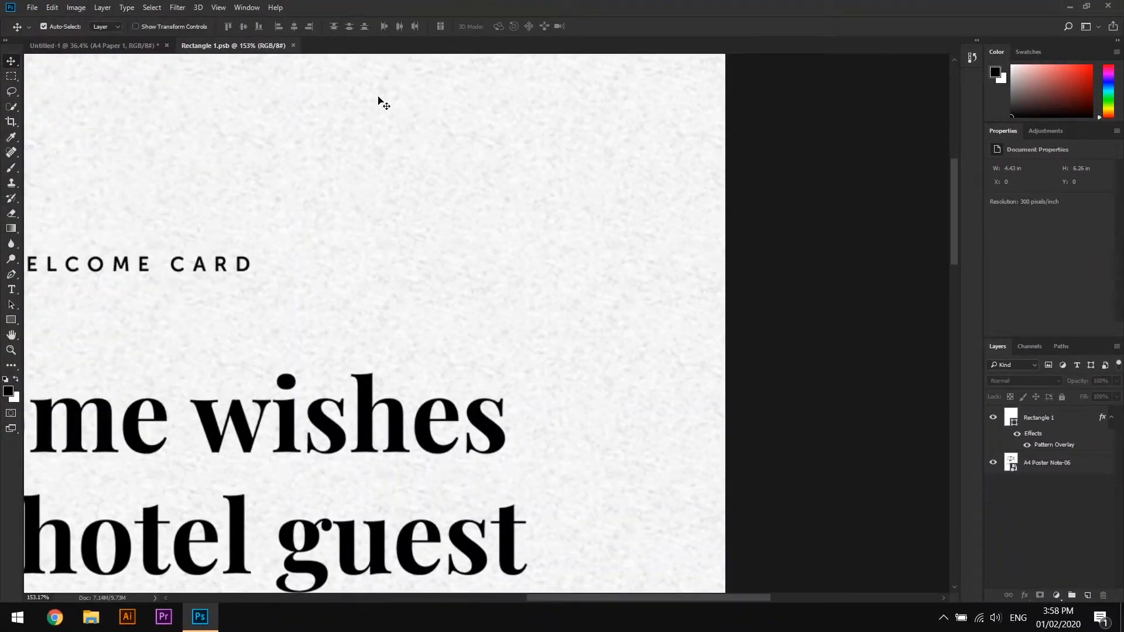
left_click(294, 45)
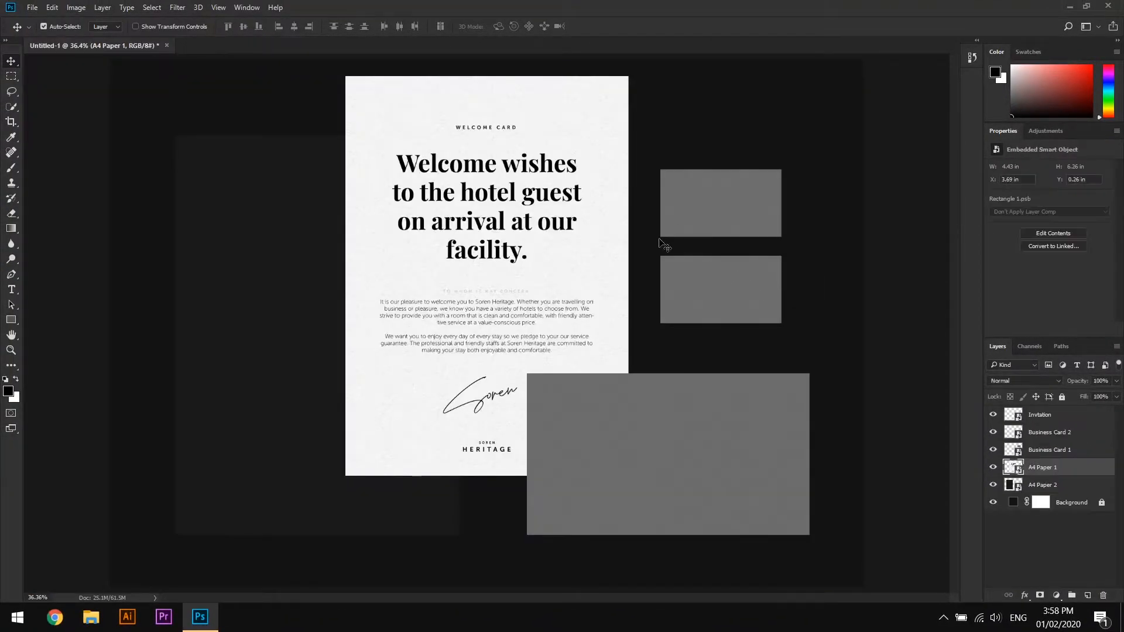
scroll(533, 108, "up", 3)
scroll(574, 159, "down", 3)
Open the contents of the A4 Paper 2 smart object and place A4 Poster.png in it as an embedded image
left_click(1041, 486)
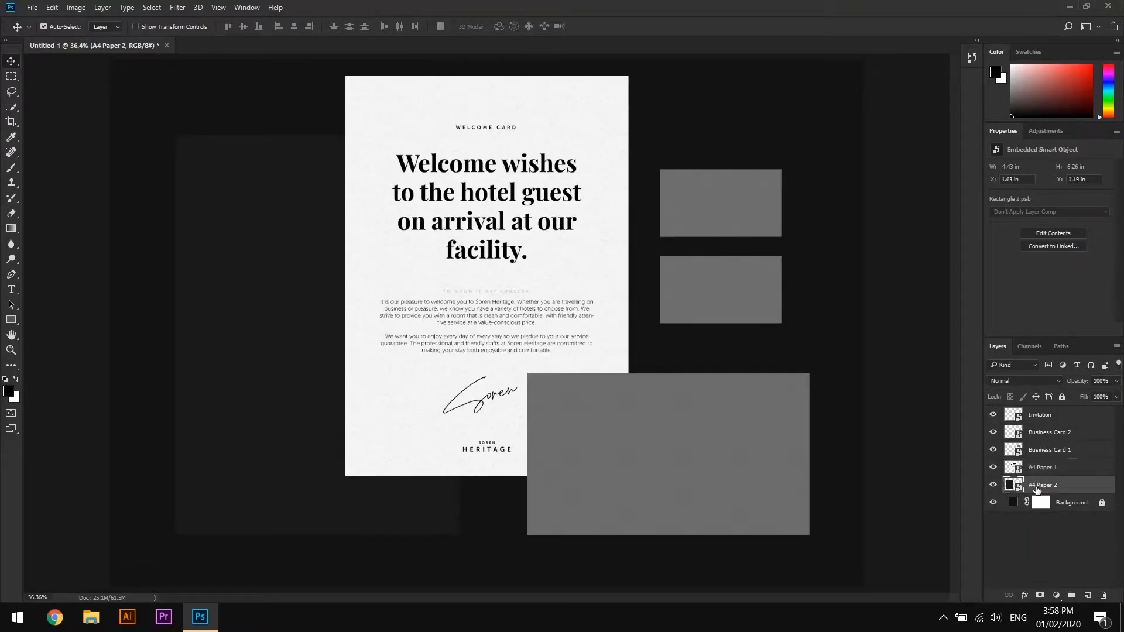
double_click(1013, 485)
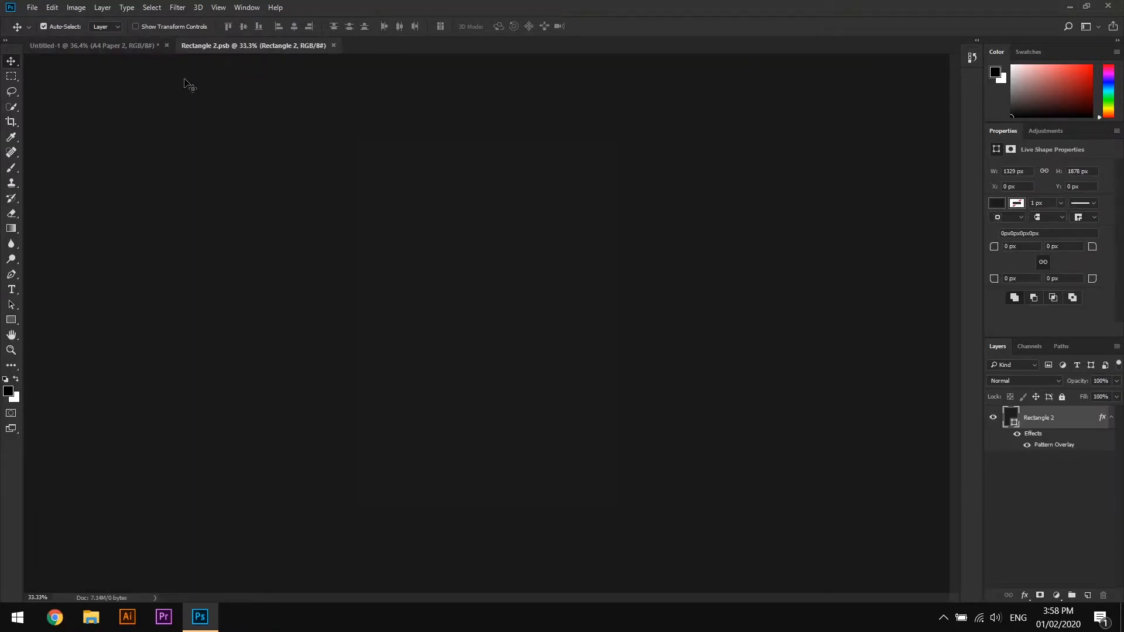
left_click(33, 8)
left_click(101, 287)
left_click(252, 114)
left_click(851, 479)
left_click(400, 27)
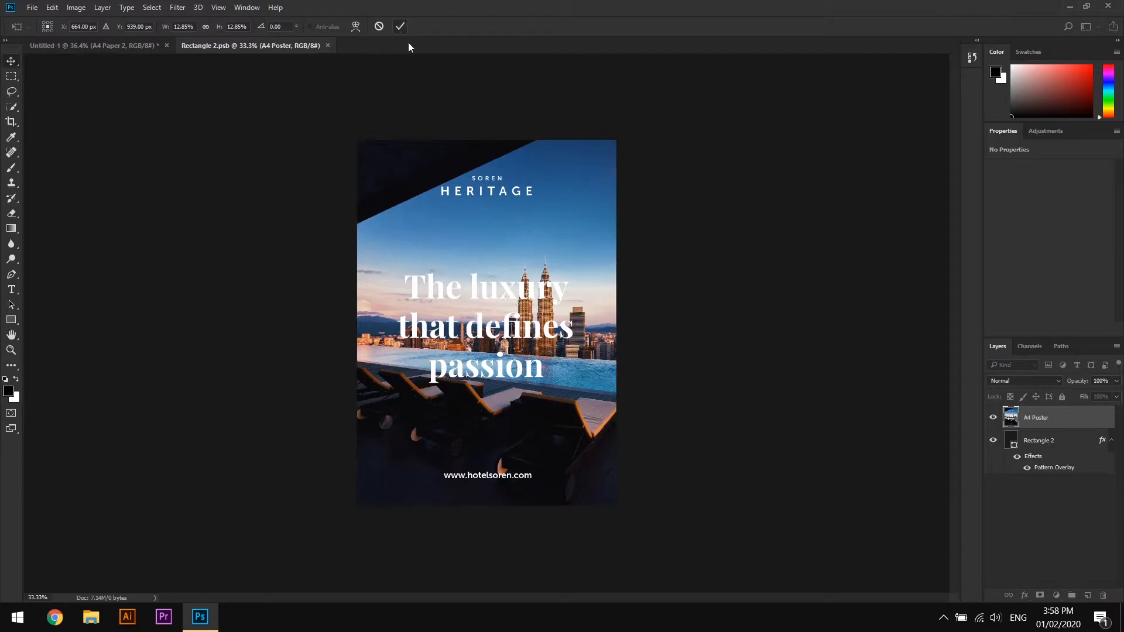
Move the A4 Poster layer below Rectangle 2 and set Rectangle 2's blend mode to Linear Burn
scroll(651, 147, "up", 5)
left_click_drag(1036, 418, 1033, 448)
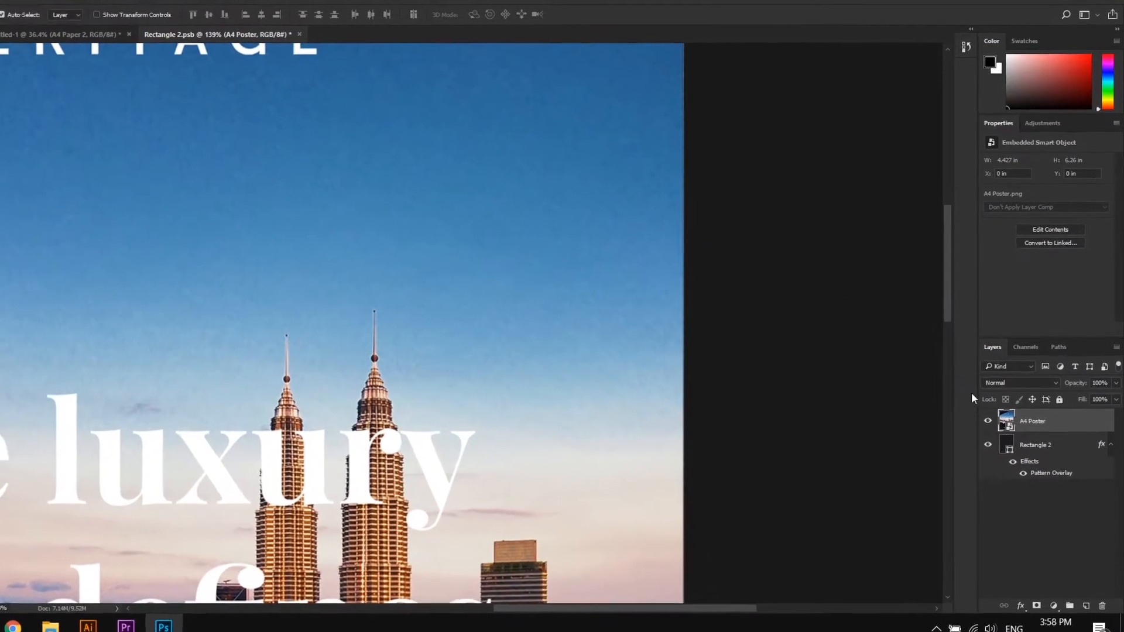
left_click(994, 454)
left_click(976, 405)
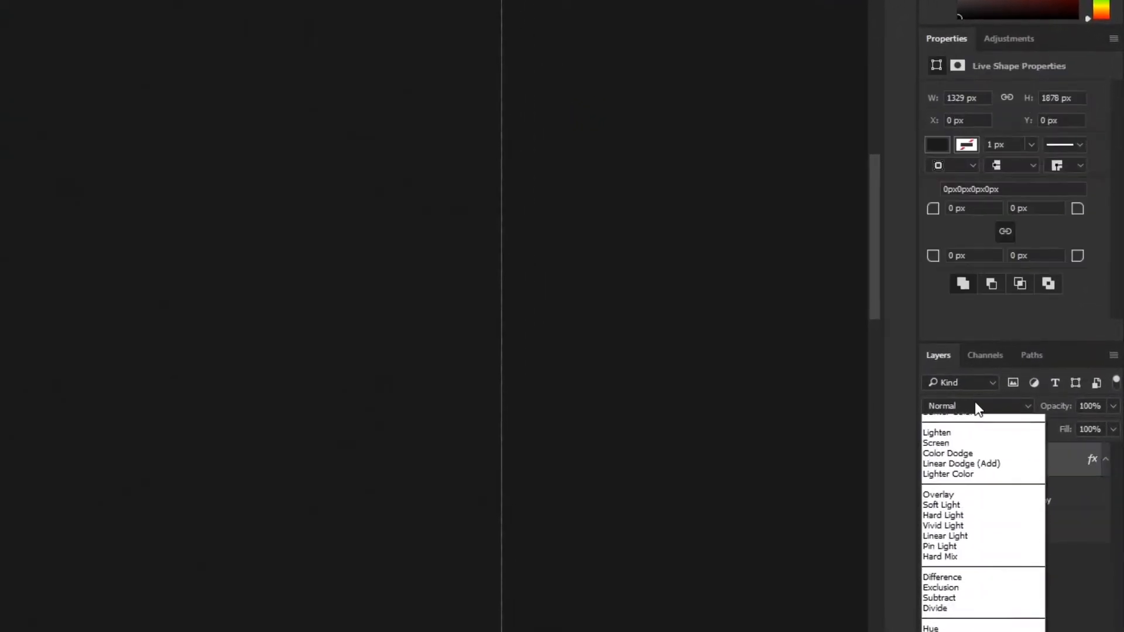
left_click(974, 479)
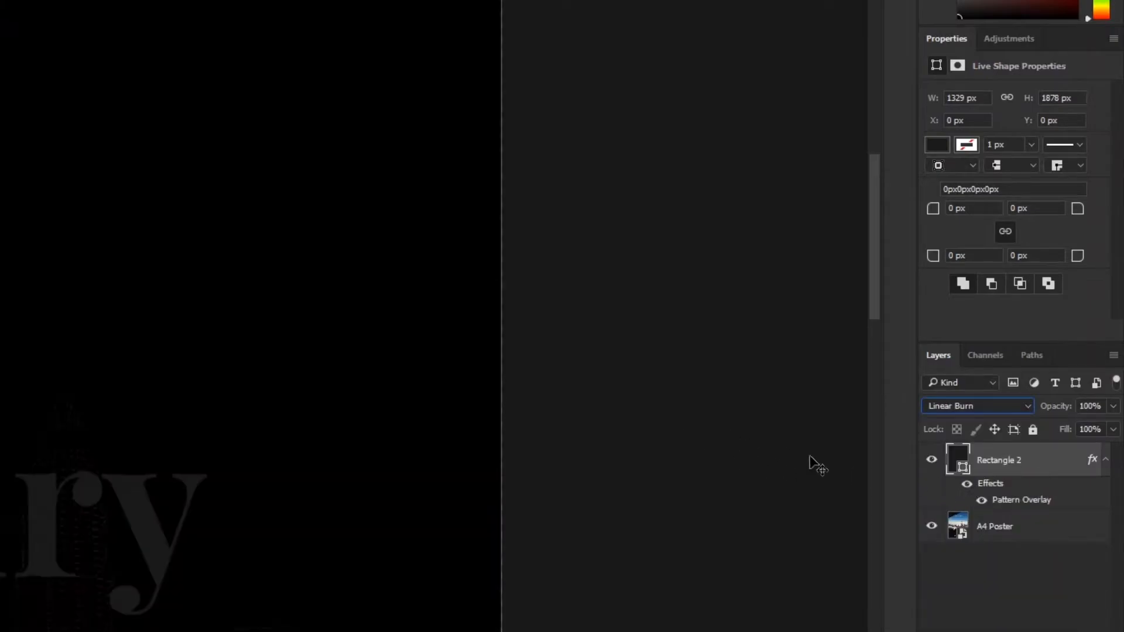
Change the fill color of Rectangle 2 to white (ffffff)
double_click(960, 462)
left_click_drag(143, 130, 59, 82)
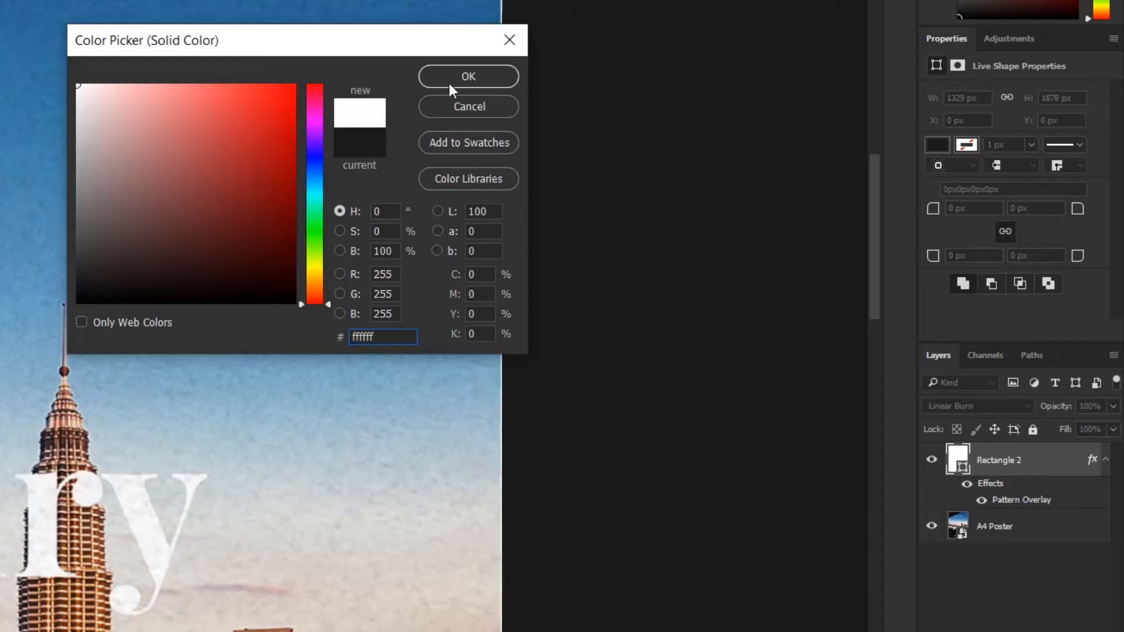
left_click(457, 78)
scroll(335, 261, "down", 6)
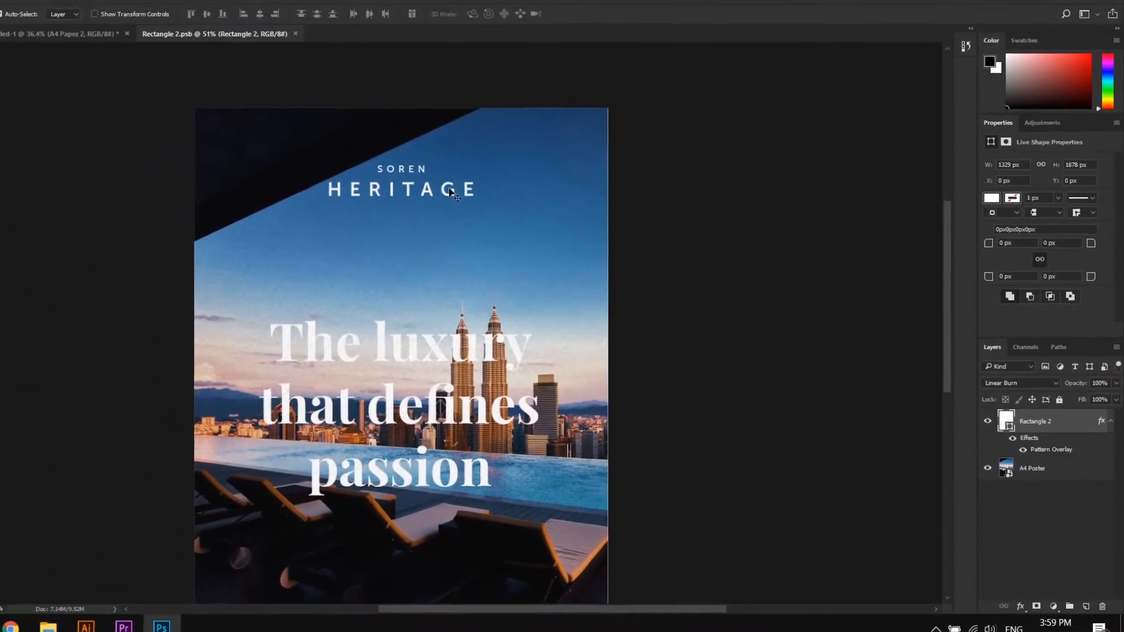
Save and close the A4 Paper 2 smart object's contents, returning to the mockup document
left_click(32, 7)
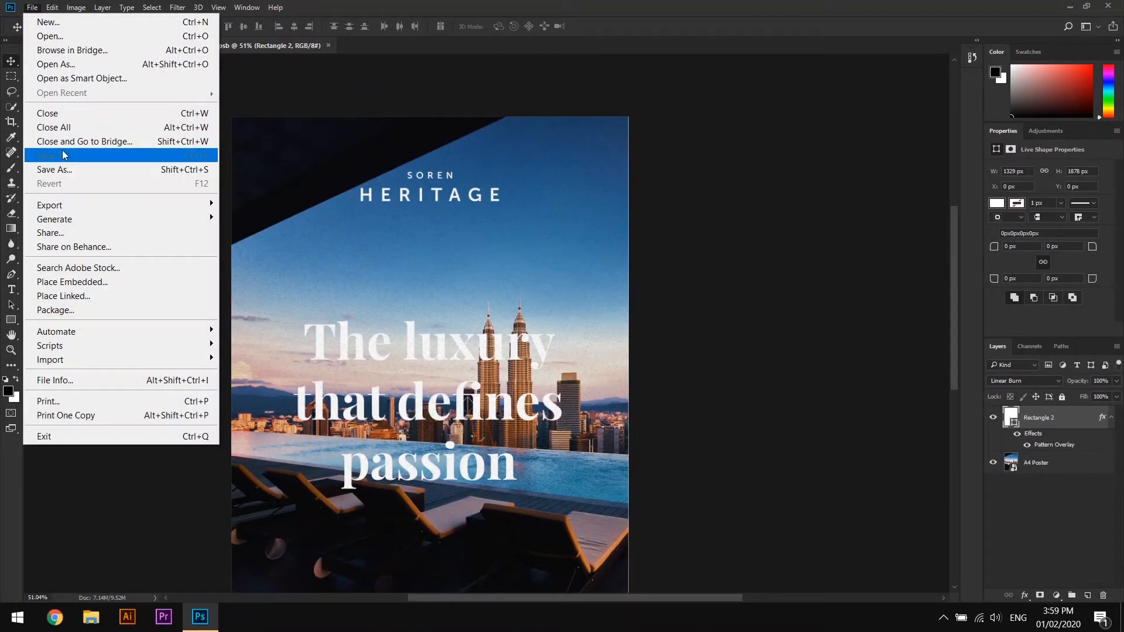
left_click(329, 45)
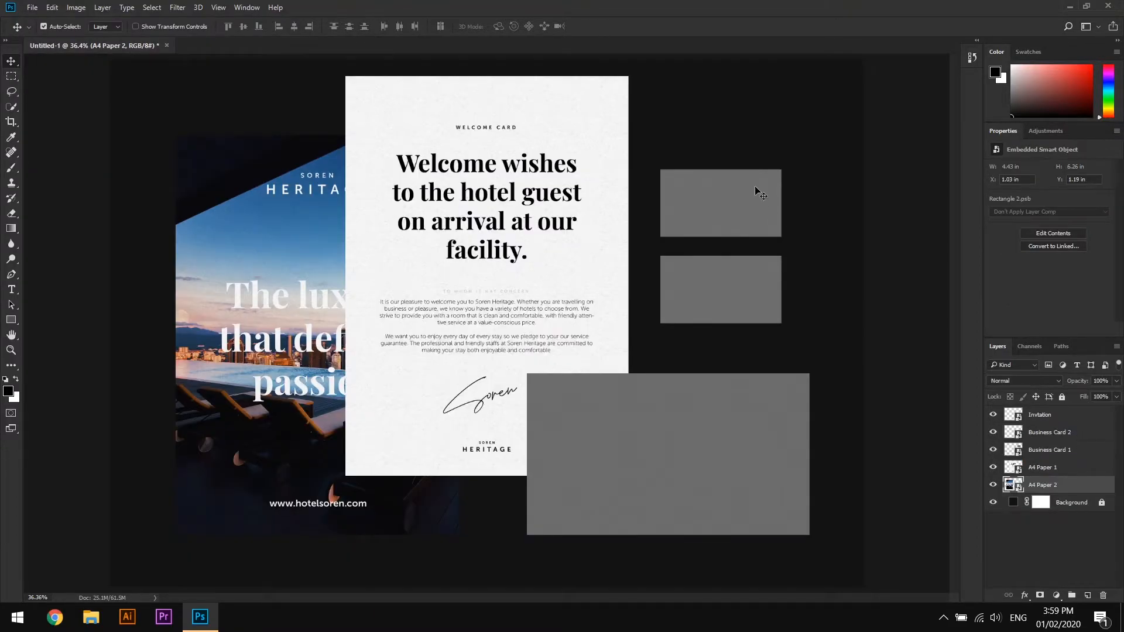
Open the contents of the Business Card 1 smart object and place Greetings Card.png as an embedded image, enlarged slightly to cover the canvas
left_click(757, 190)
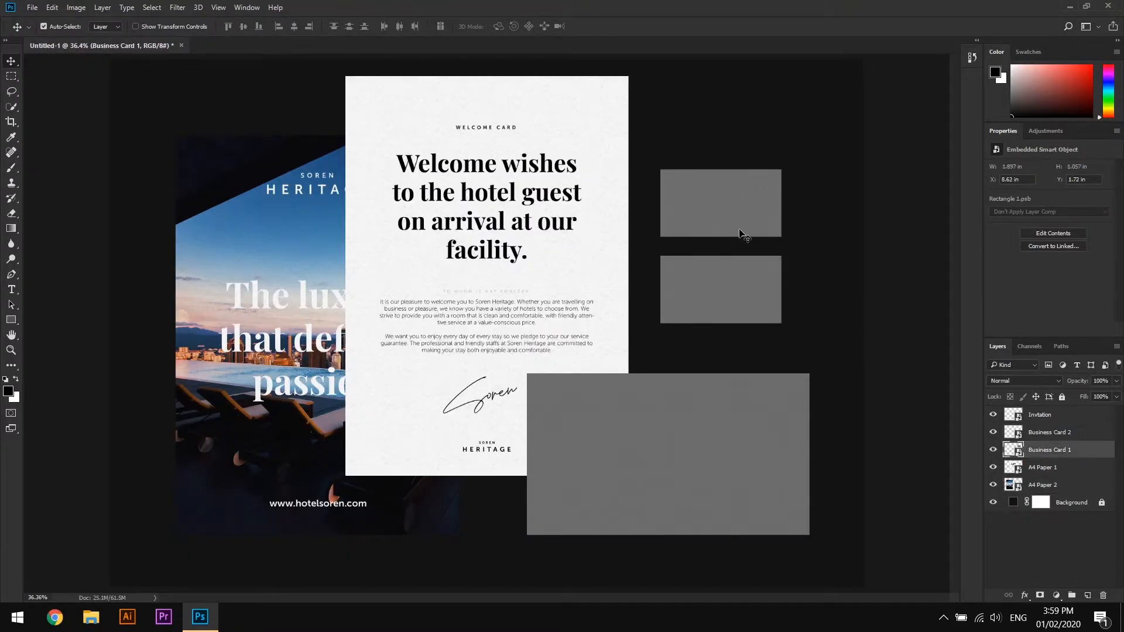
double_click(1019, 450)
left_click(32, 7)
left_click(86, 281)
left_click(340, 148)
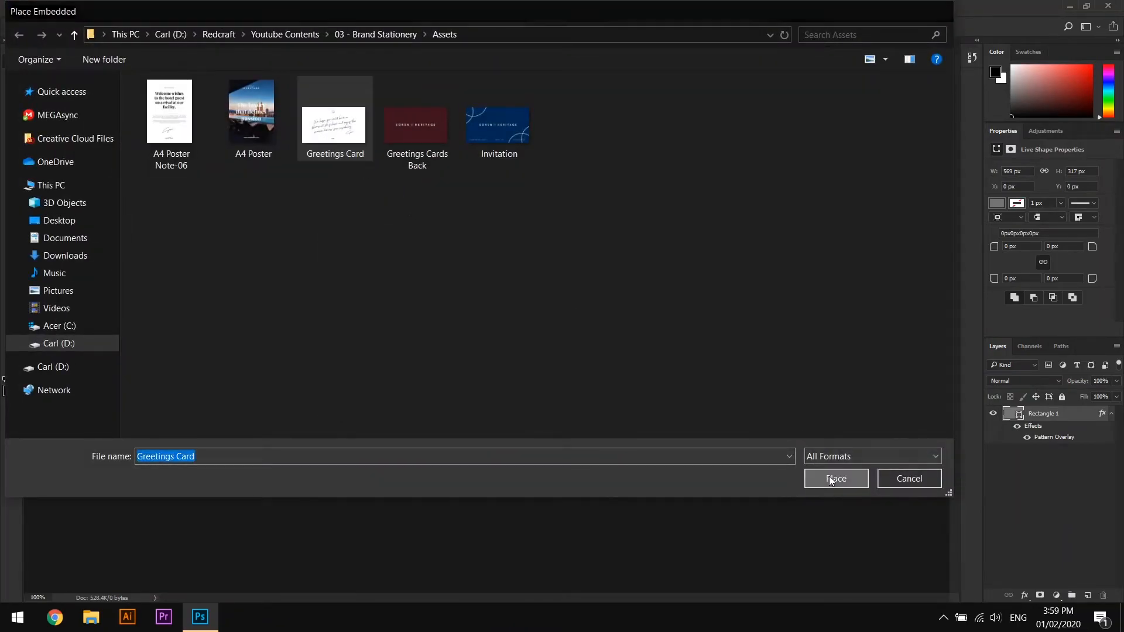
left_click(829, 476)
left_click_drag(652, 419, 659, 422)
left_click(400, 26)
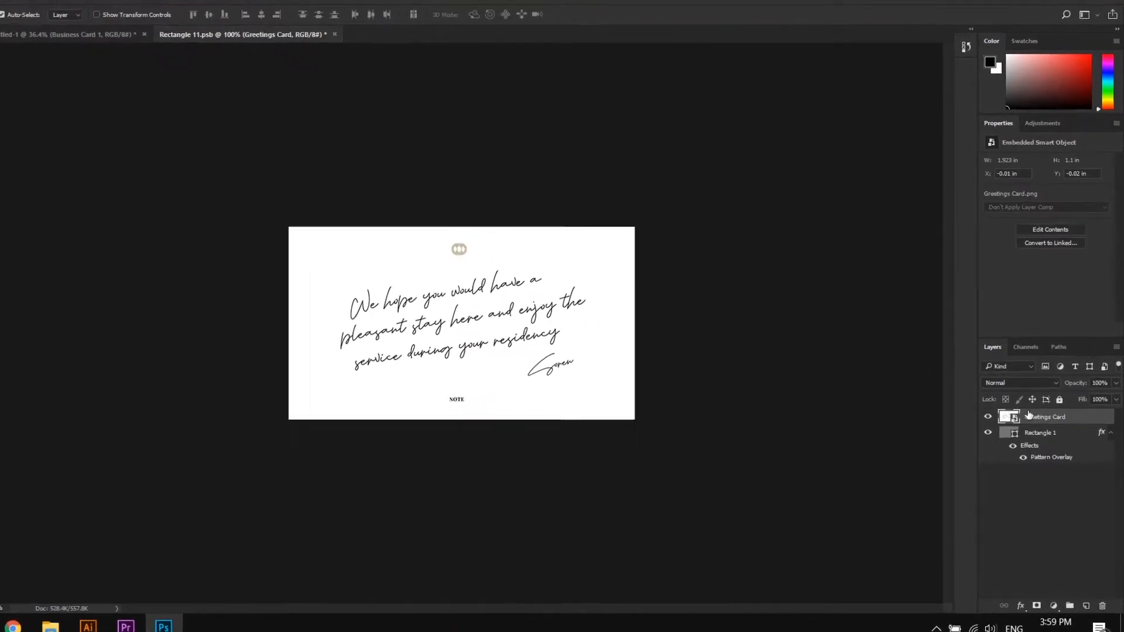
Move the Greetings Card layer below Rectangle 1 and set Rectangle 1's blend mode to Linear Burn
left_click_drag(1043, 414, 1043, 459)
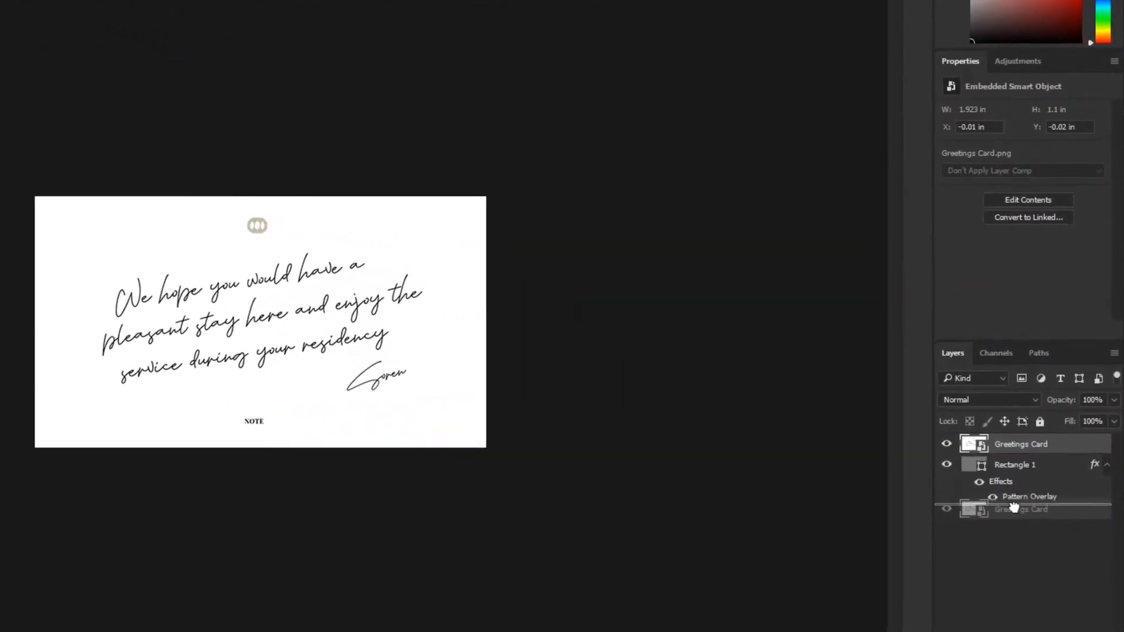
left_click_drag(1014, 507, 1013, 503)
left_click(1012, 449)
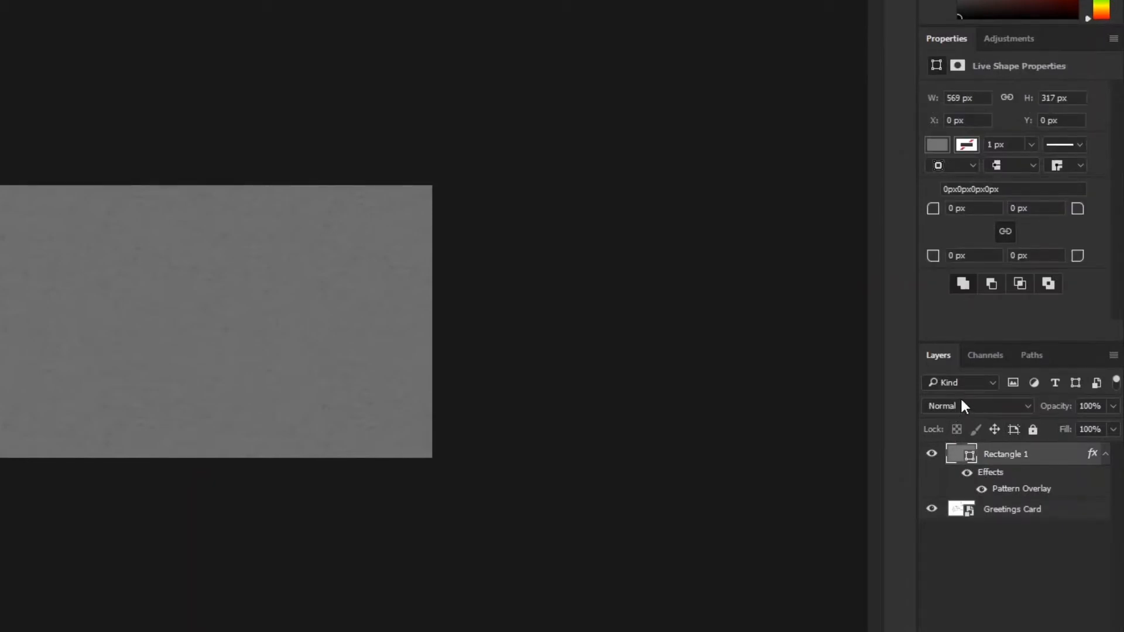
left_click(962, 403)
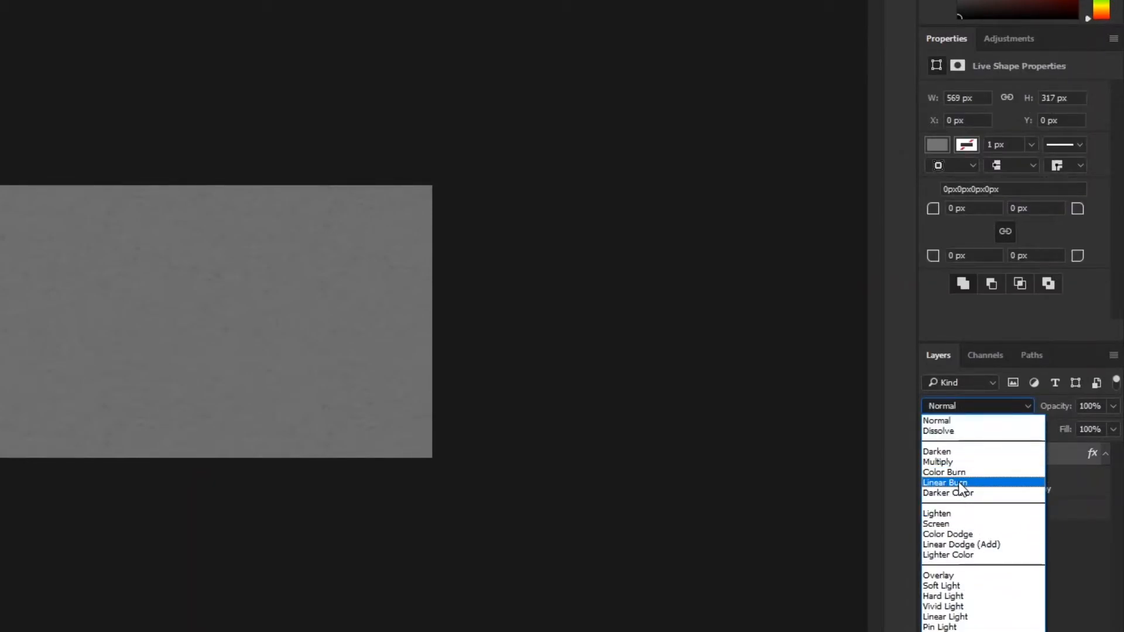
left_click(958, 482)
Change the fill color of Rectangle 1 above the Greetings Card artwork to white (ffffff)
double_click(967, 455)
left_click_drag(126, 88, 42, 15)
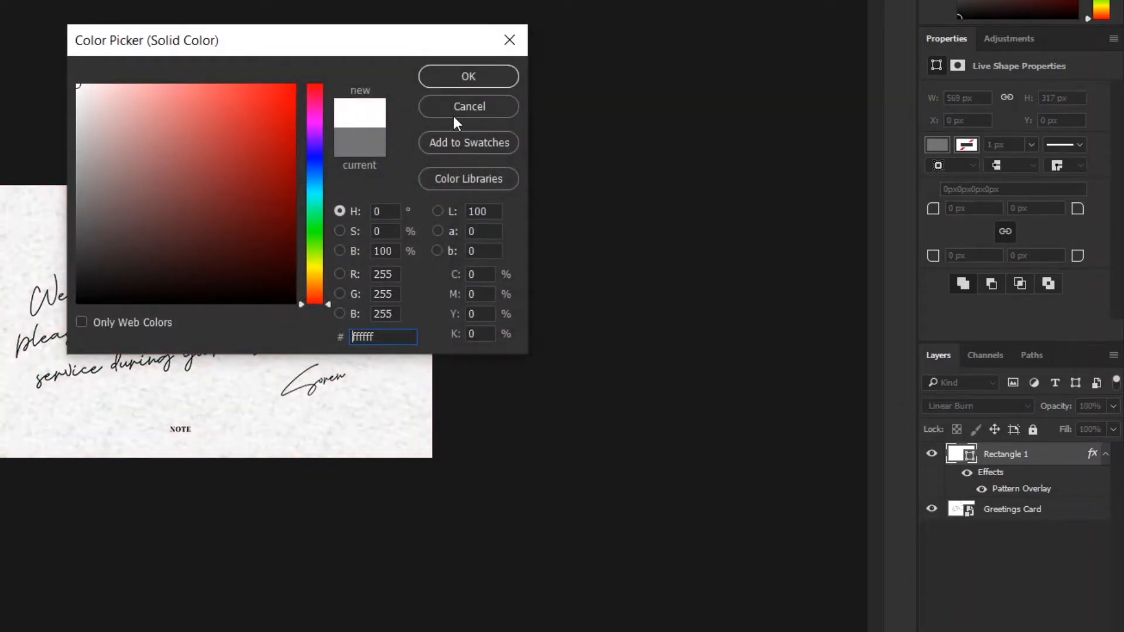
left_click(465, 79)
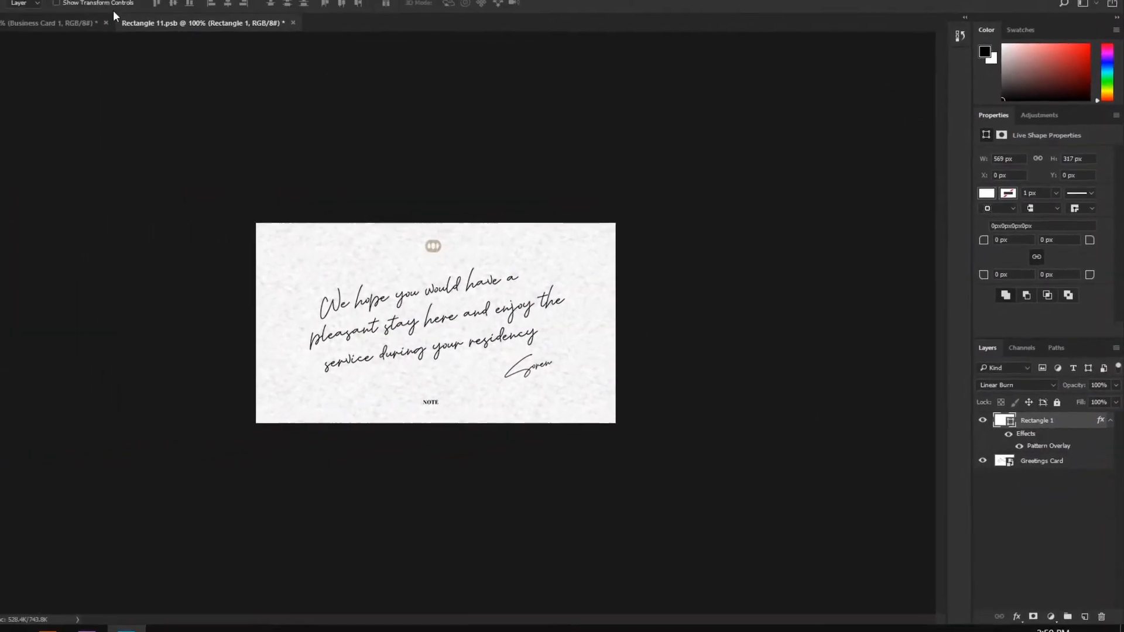
Save and close the Business Card 1 smart object's contents, returning to the mockup document
left_click(31, 8)
left_click(40, 151)
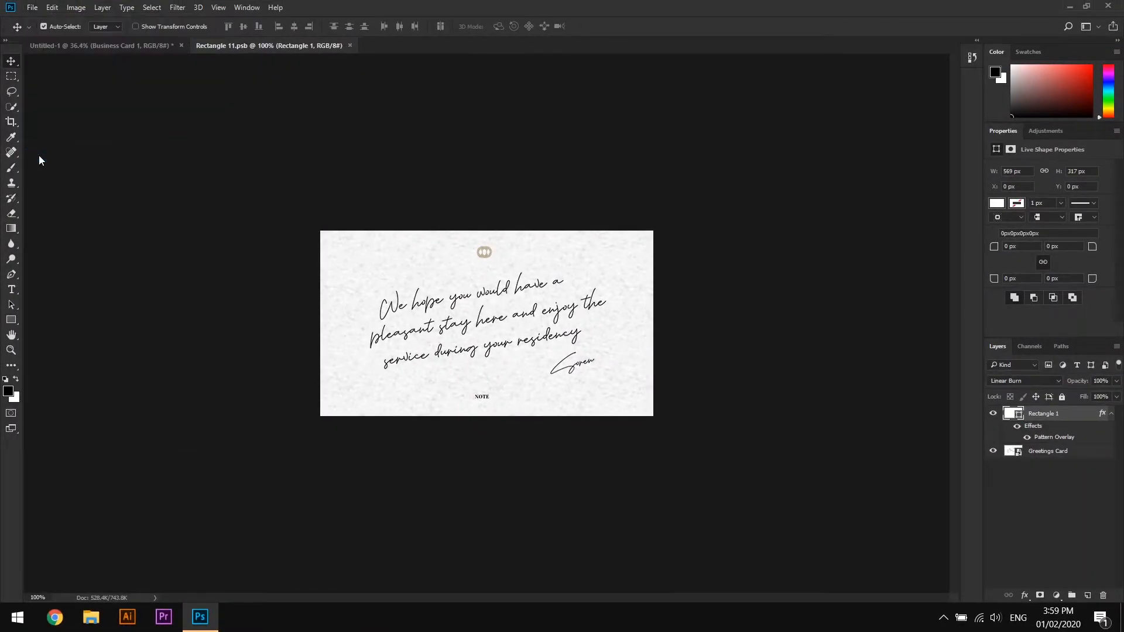
left_click(350, 46)
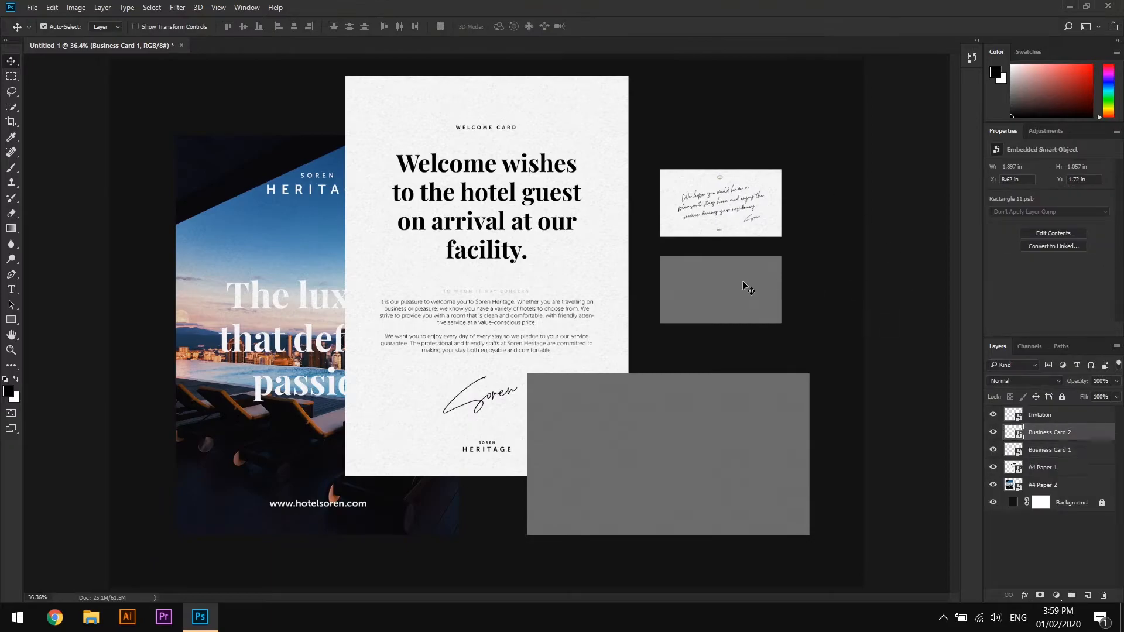
Open the Business Card 2 smart object's contents and place Greetings Cards Back.png as an embedded image, scaled to about 55% to cover the canvas
double_click(1016, 434)
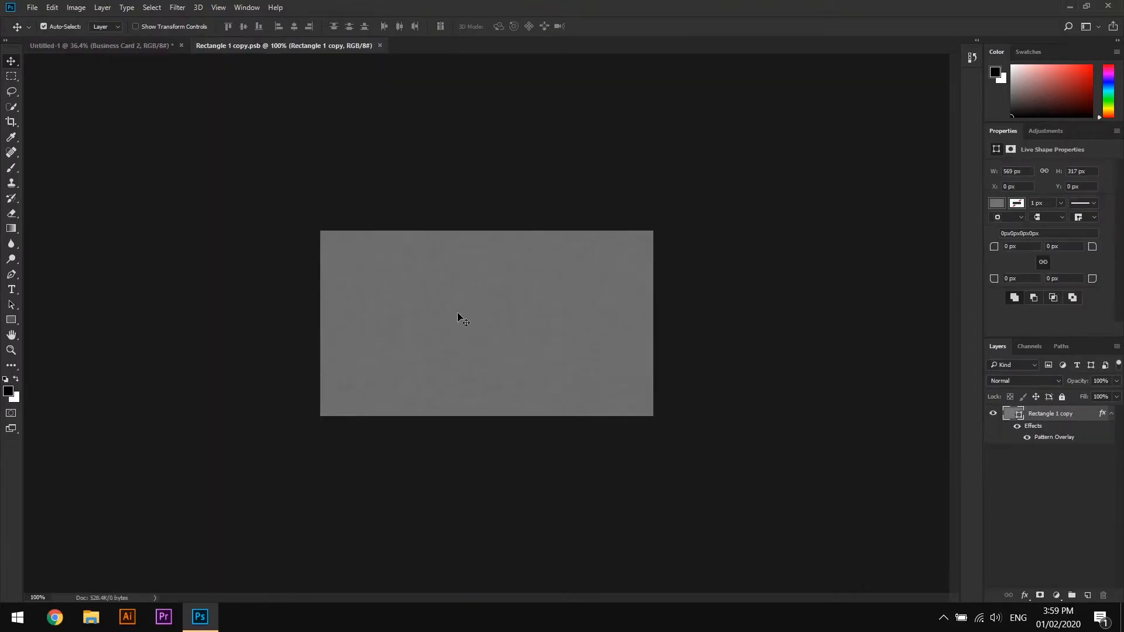
left_click(33, 7)
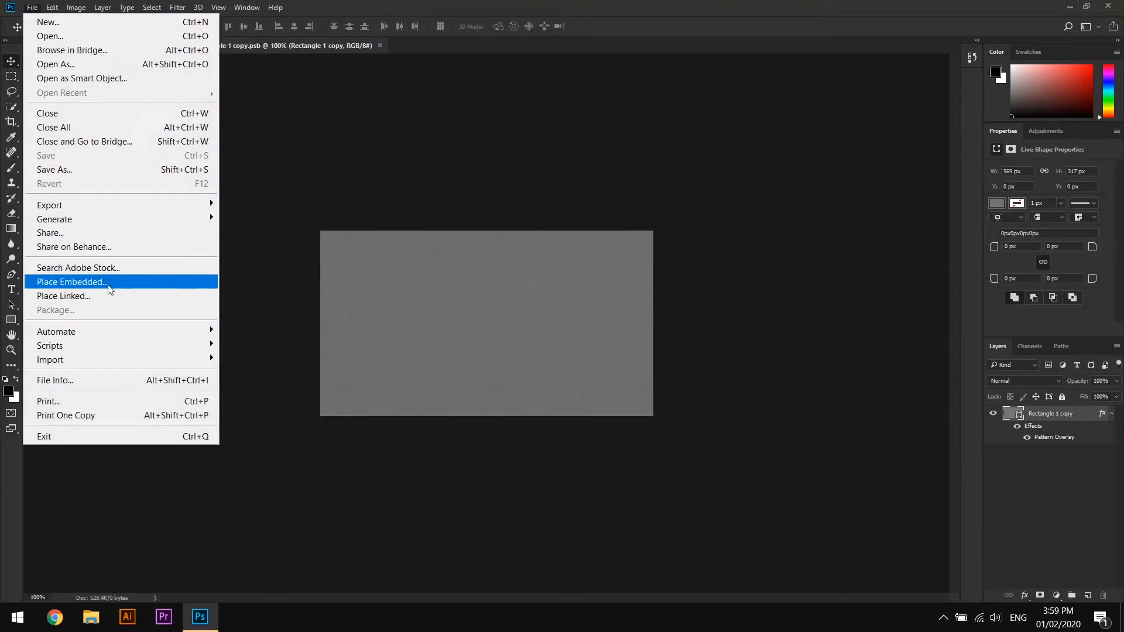
left_click(70, 283)
left_click(436, 149)
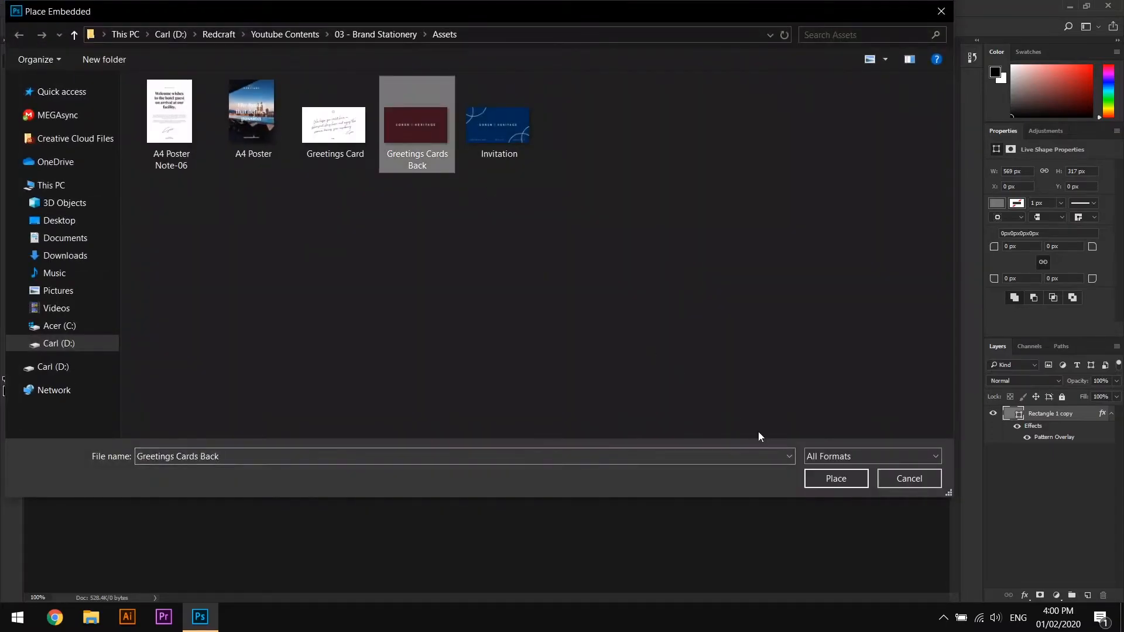
left_click(821, 480)
left_click_drag(654, 418, 655, 420)
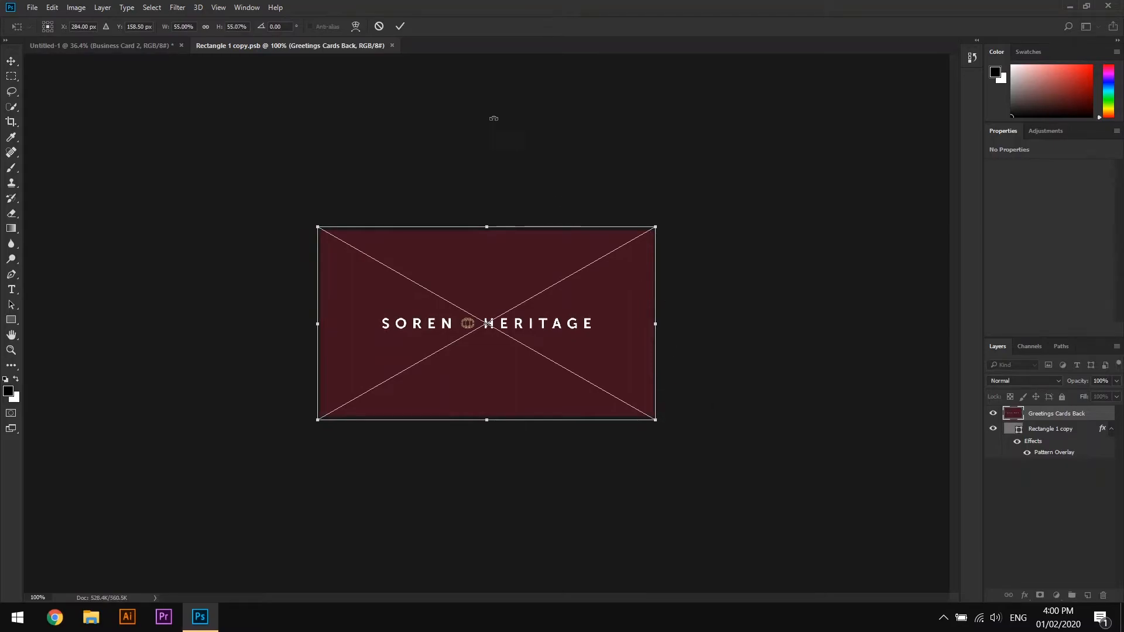
left_click(399, 28)
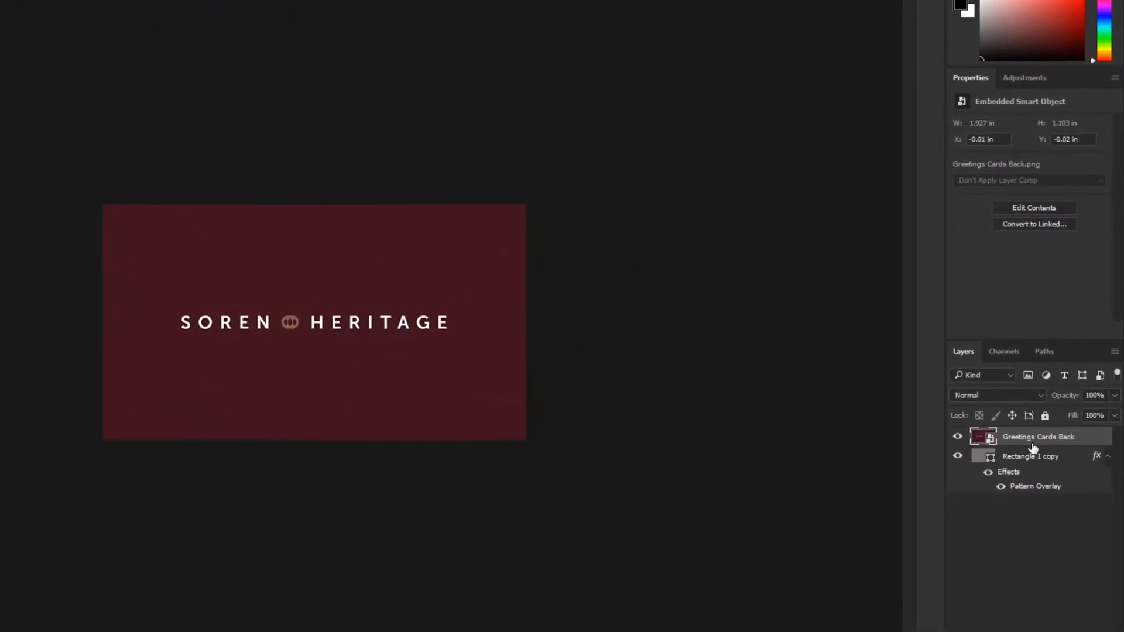
Move the Greetings Cards Back layer below Rectangle 1 copy and set Rectangle 1 copy's blend mode to Linear Burn
left_click_drag(1033, 444, 1034, 498)
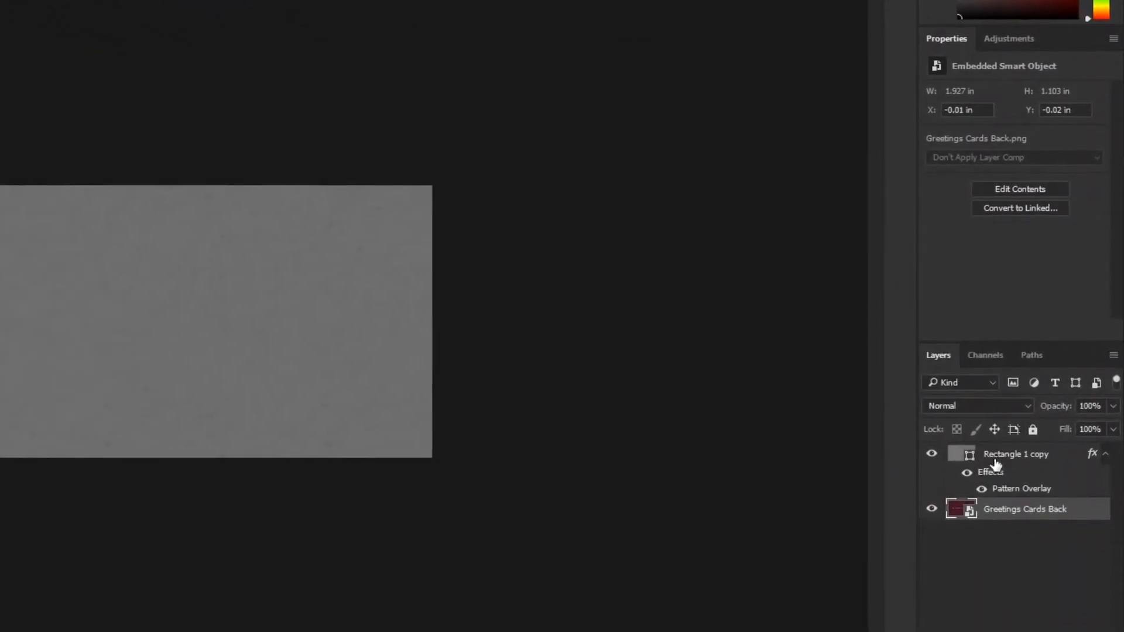
left_click(1012, 440)
left_click(968, 405)
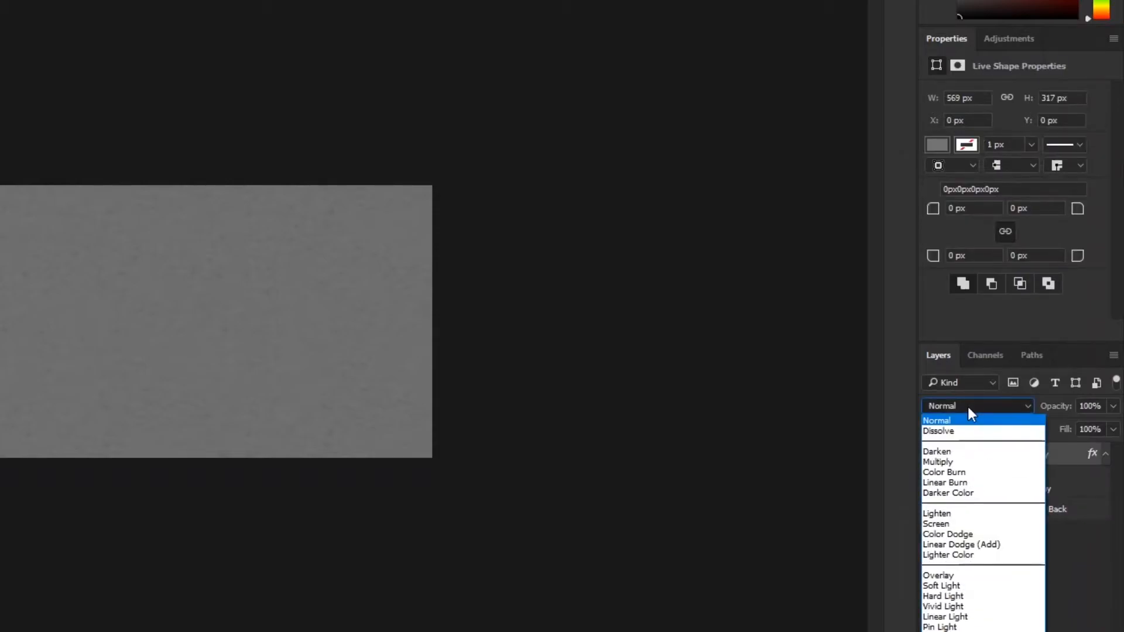
left_click(971, 480)
Change the fill color of Rectangle 1 copy to white (ffffff)
double_click(965, 456)
type("ffffff")
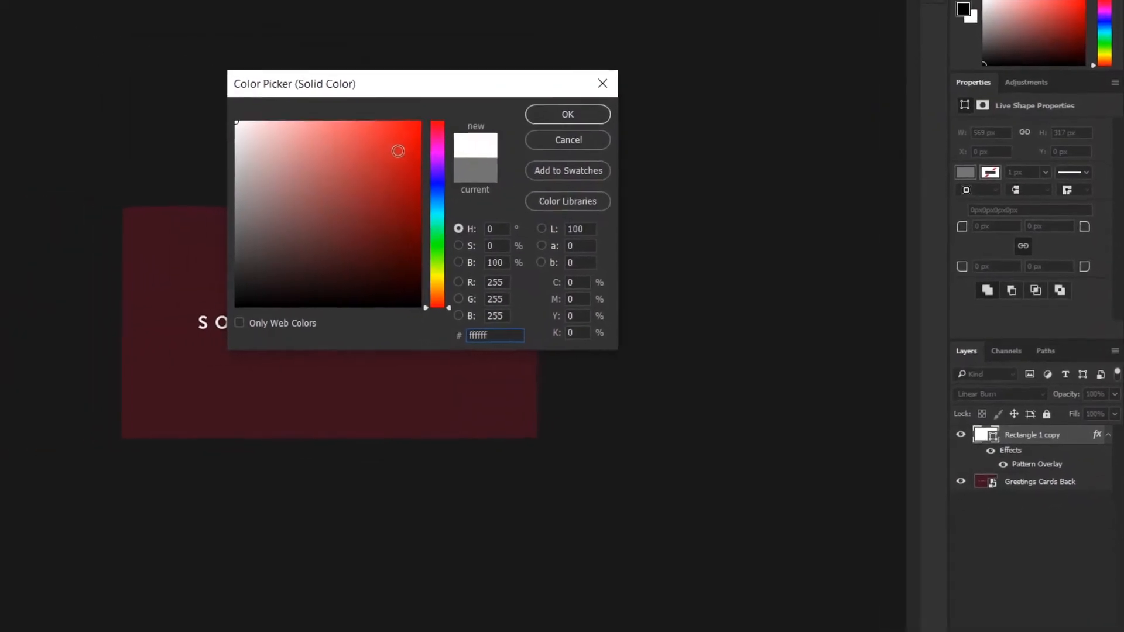
left_click(564, 113)
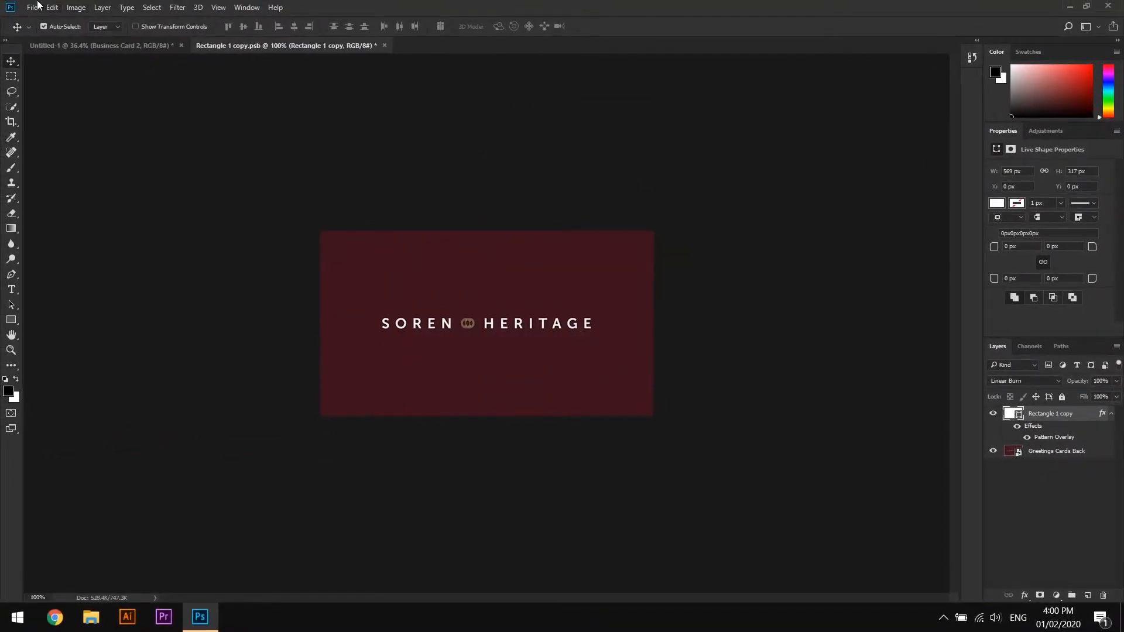
Save and close the Business Card 2 smart object's contents, returning to the mockup document
left_click(37, 7)
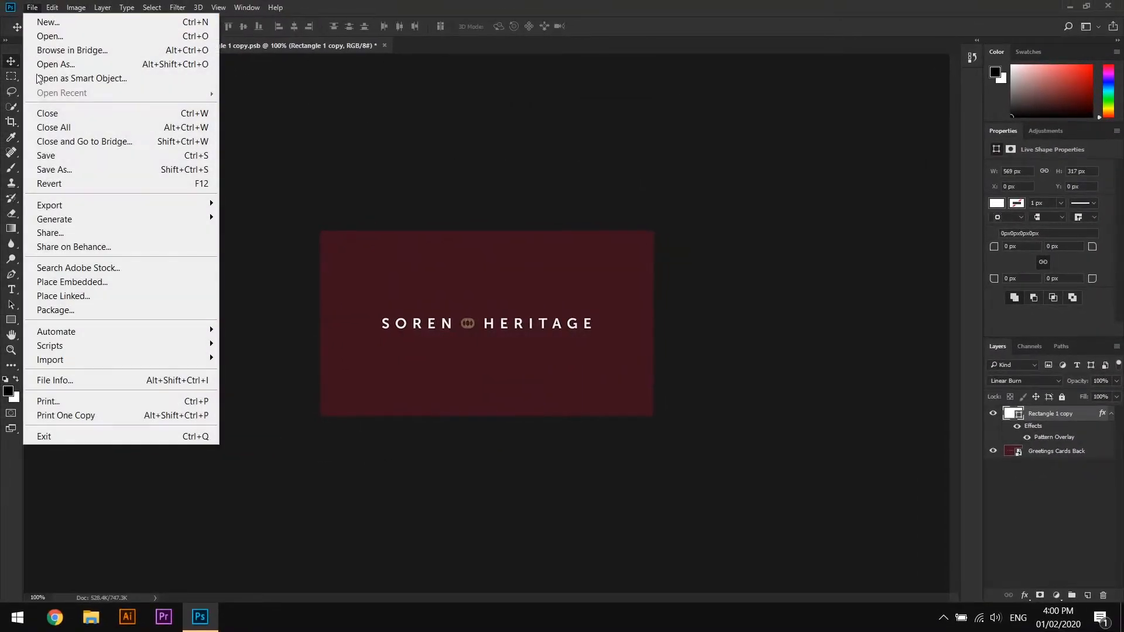
left_click(51, 158)
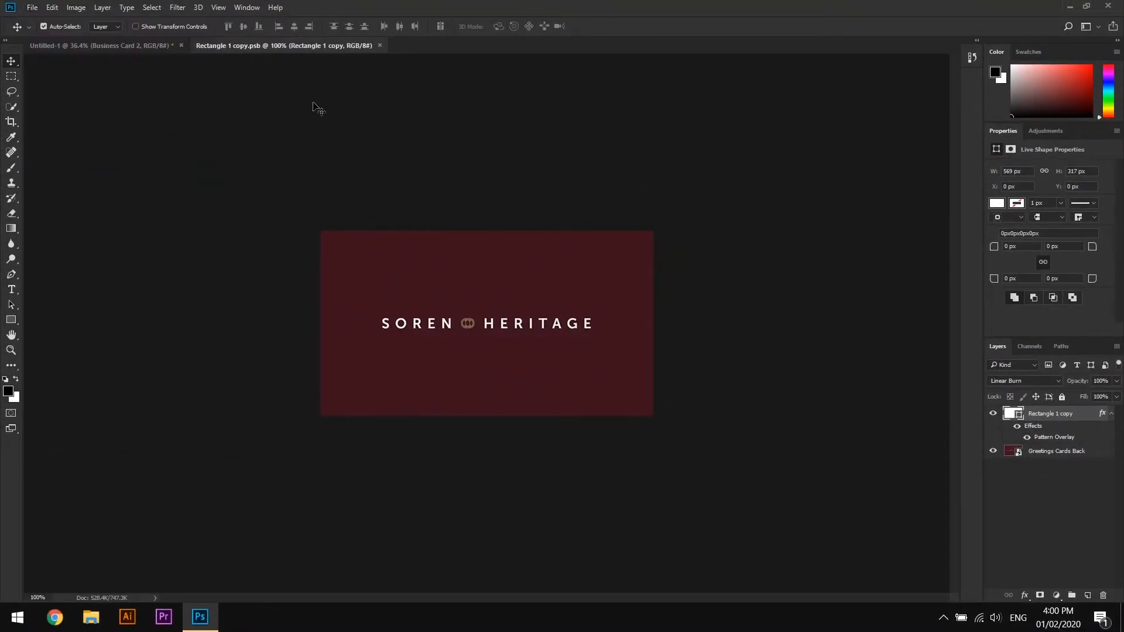
left_click(380, 45)
Open the Invitation smart object's contents and place Invitation.png as an embedded image, scaled to about 70.4% to cover the canvas
left_click(695, 388)
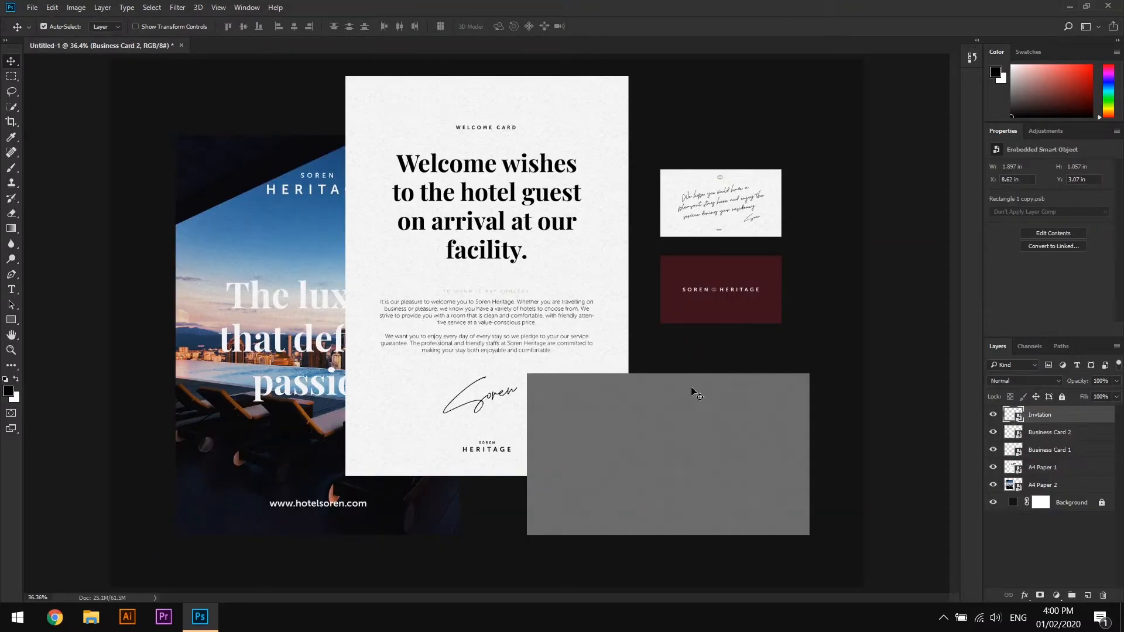
double_click(1011, 415)
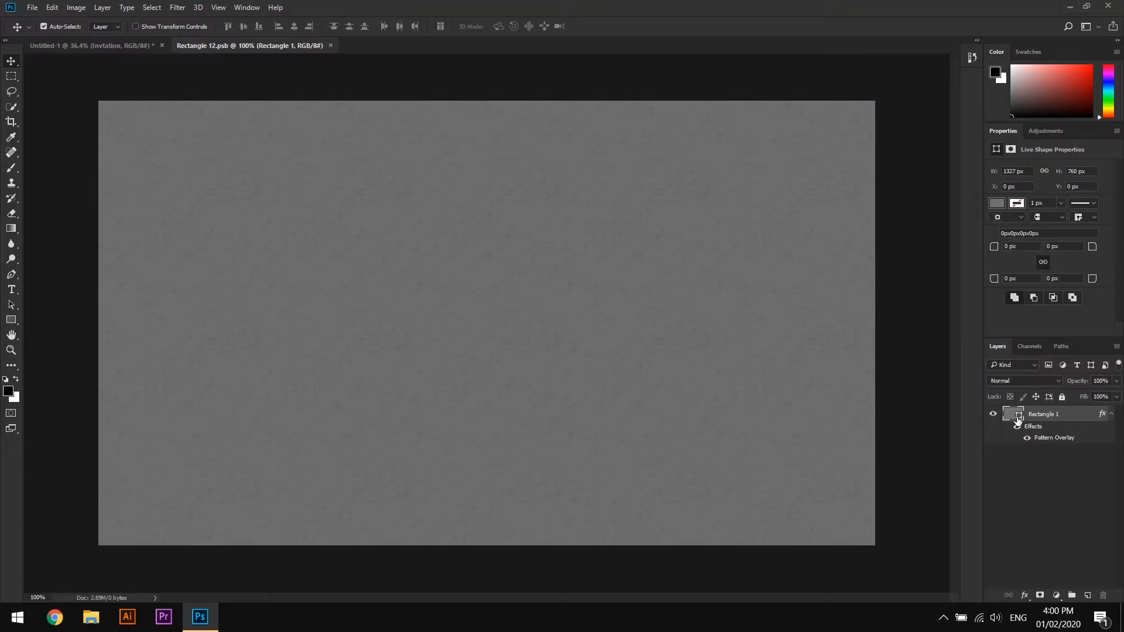
left_click(32, 7)
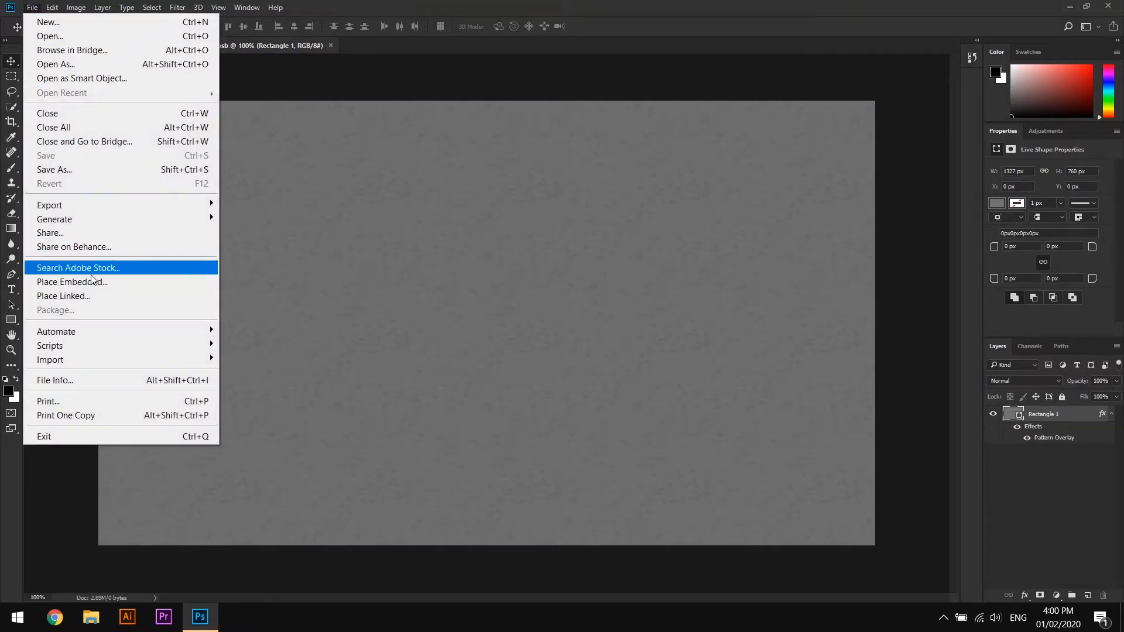
left_click(59, 283)
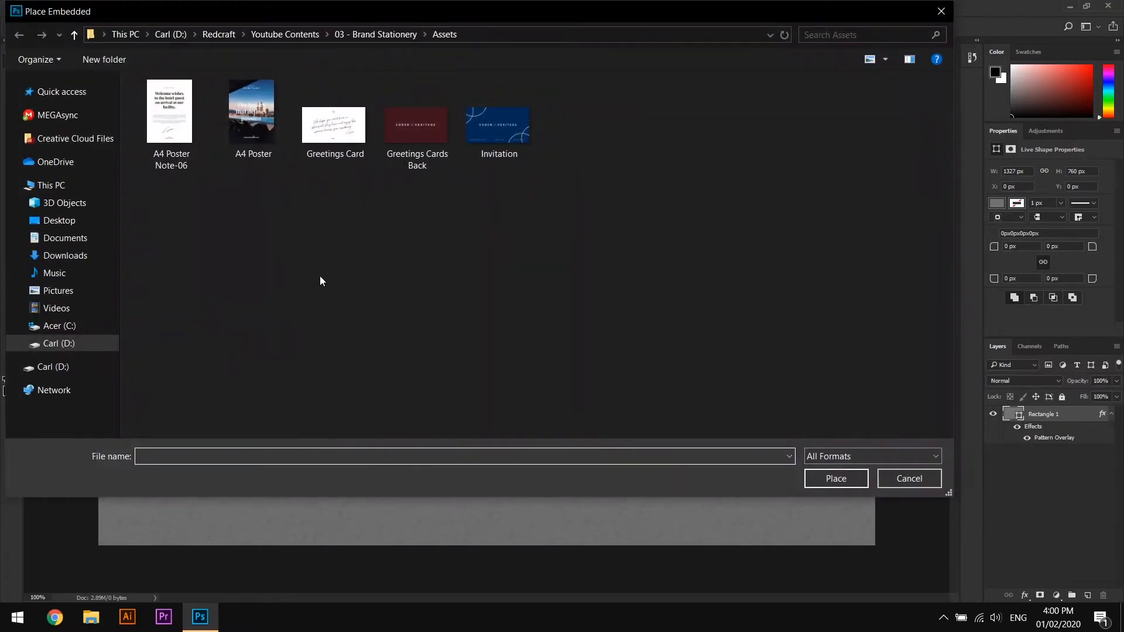
left_click(504, 138)
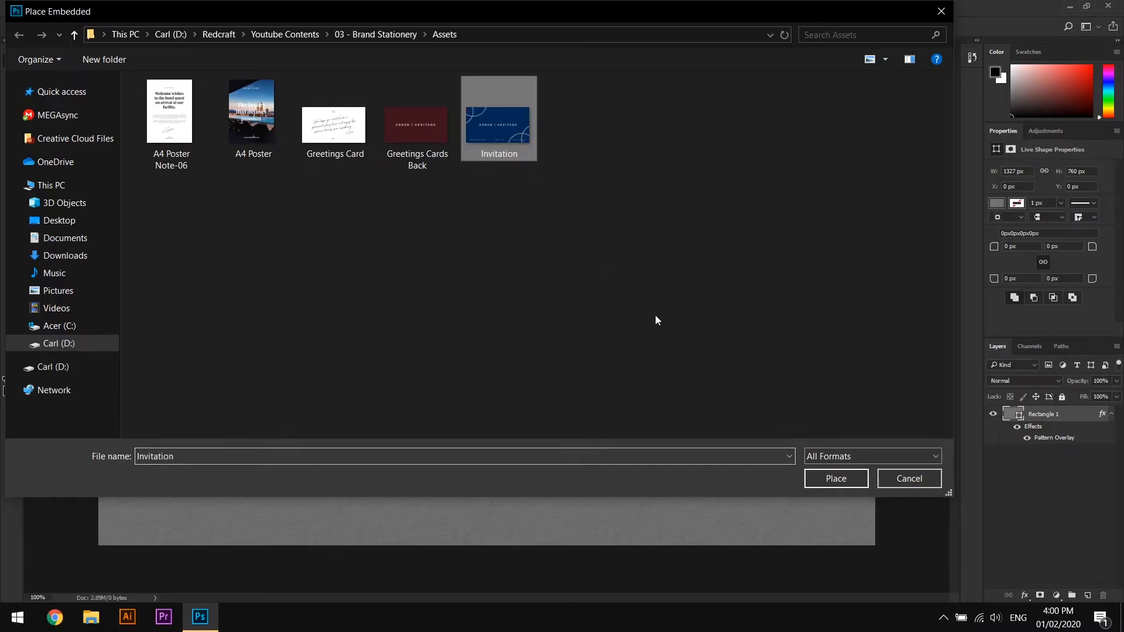
left_click(838, 479)
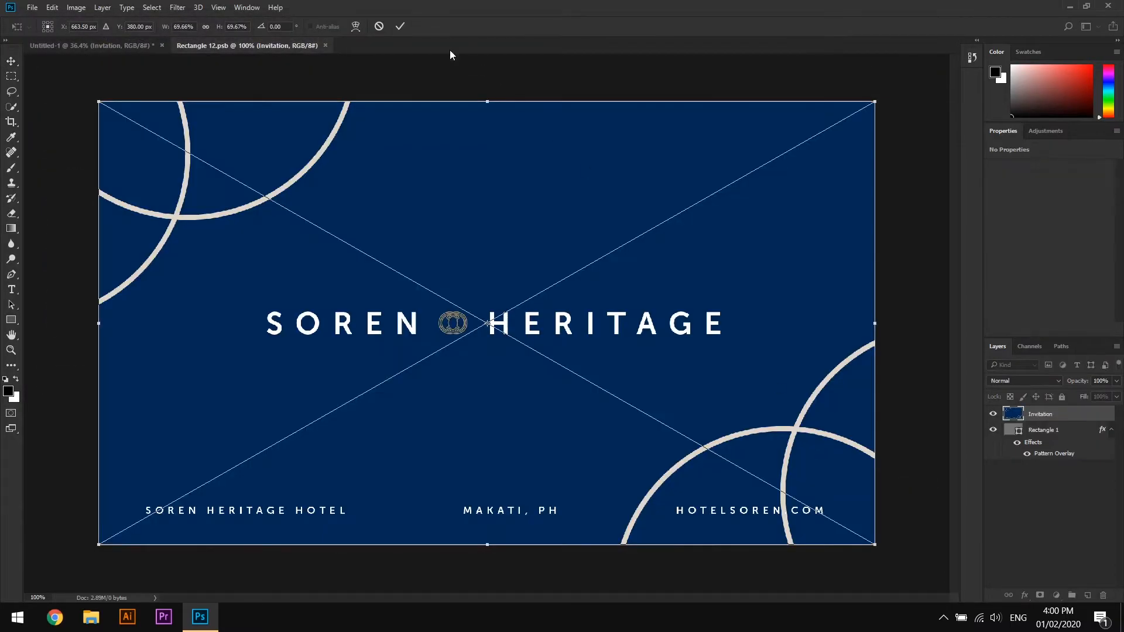
left_click_drag(875, 545, 880, 550)
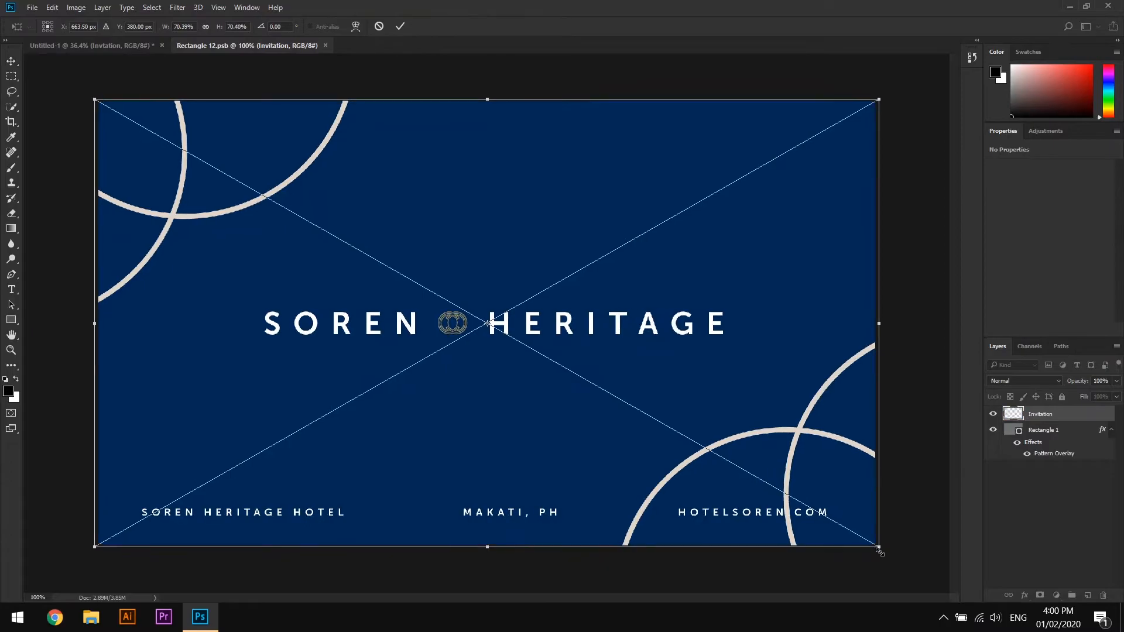
left_click(400, 27)
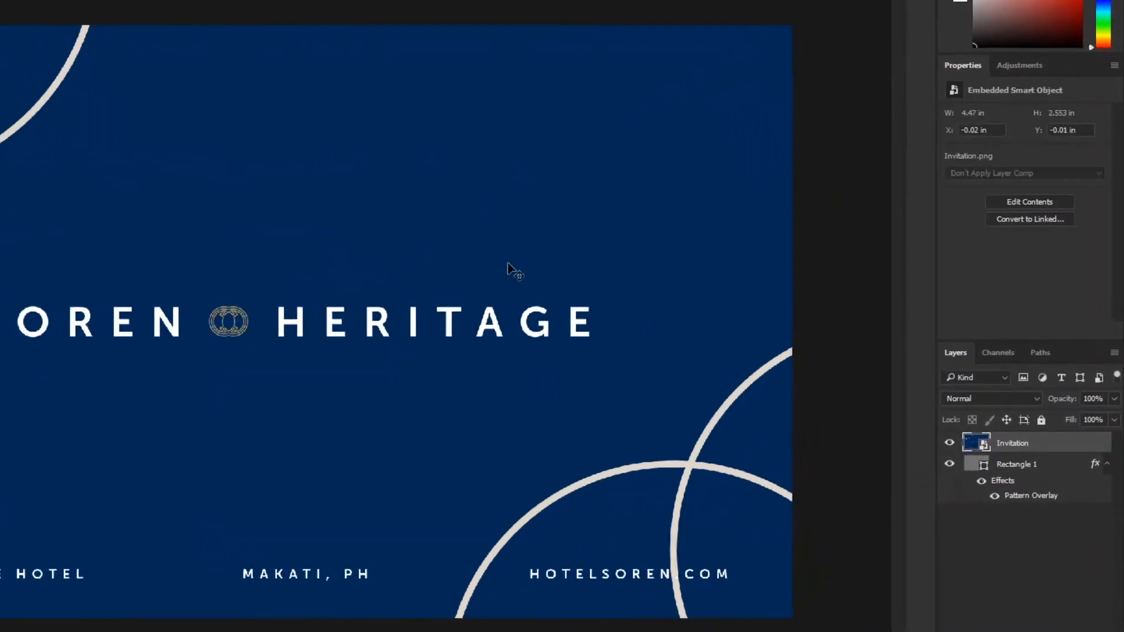
Move the Invitation layer below Rectangle 1 and set Rectangle 1's blend mode to Linear Burn
left_click_drag(1010, 462, 1016, 534)
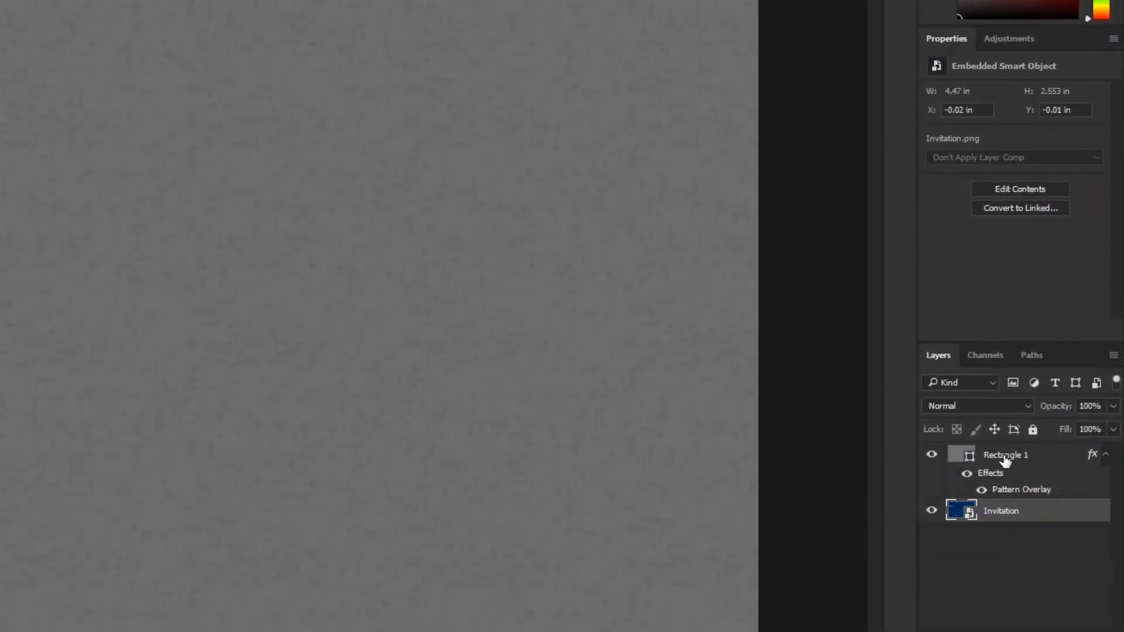
left_click(963, 457)
left_click(969, 407)
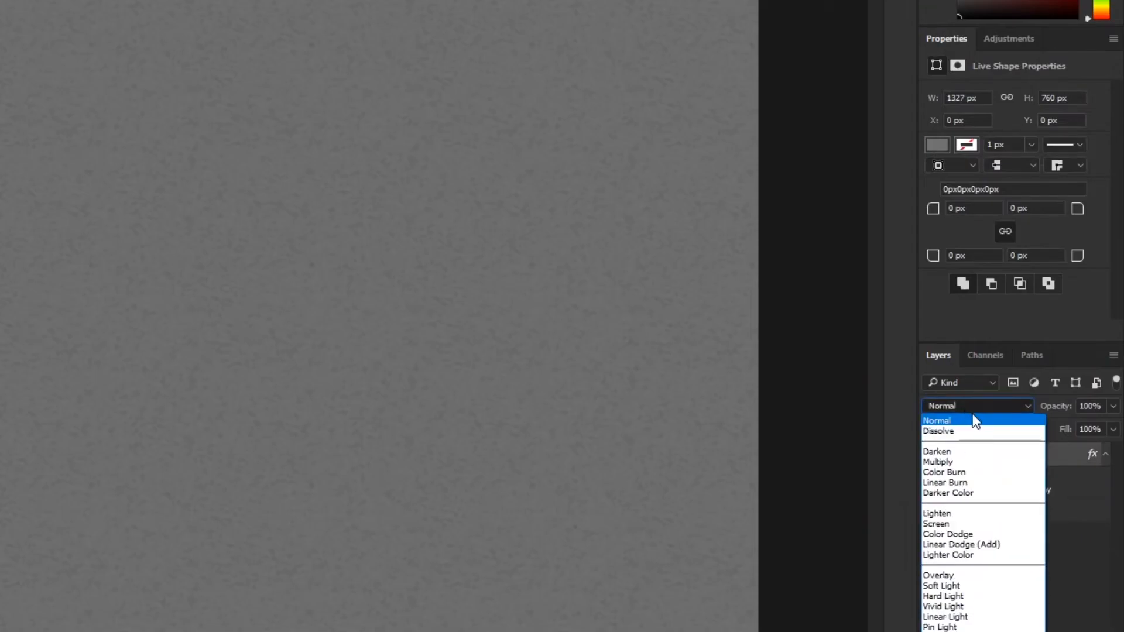
left_click(966, 482)
Change the fill color of Rectangle 1 in the Invitation smart object to white (ffffff)
double_click(957, 456)
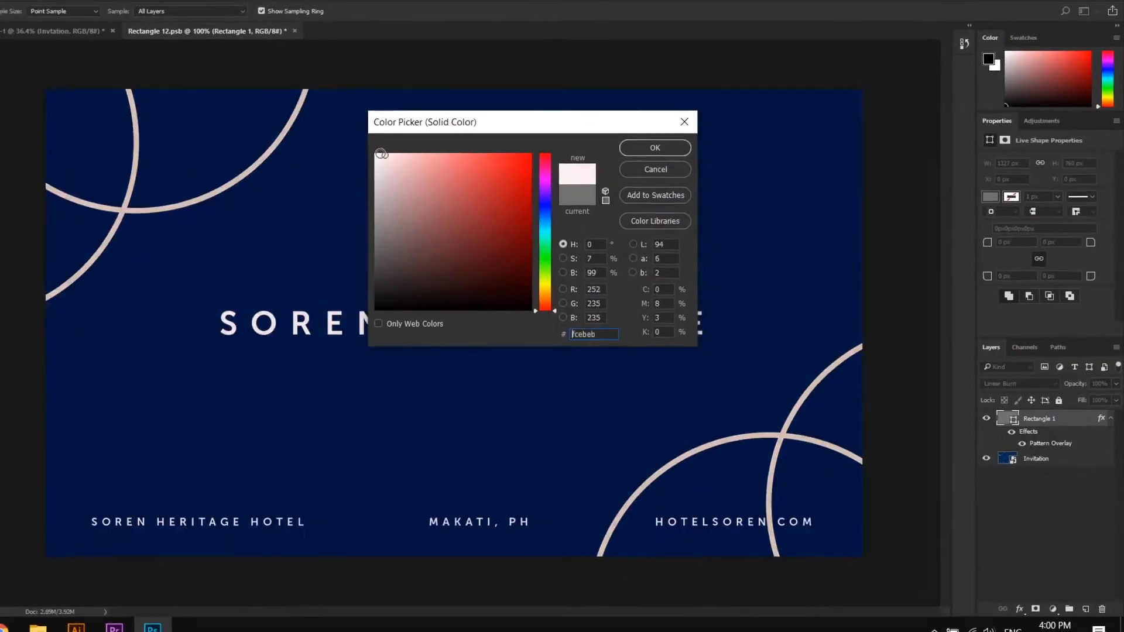
left_click_drag(381, 154, 356, 134)
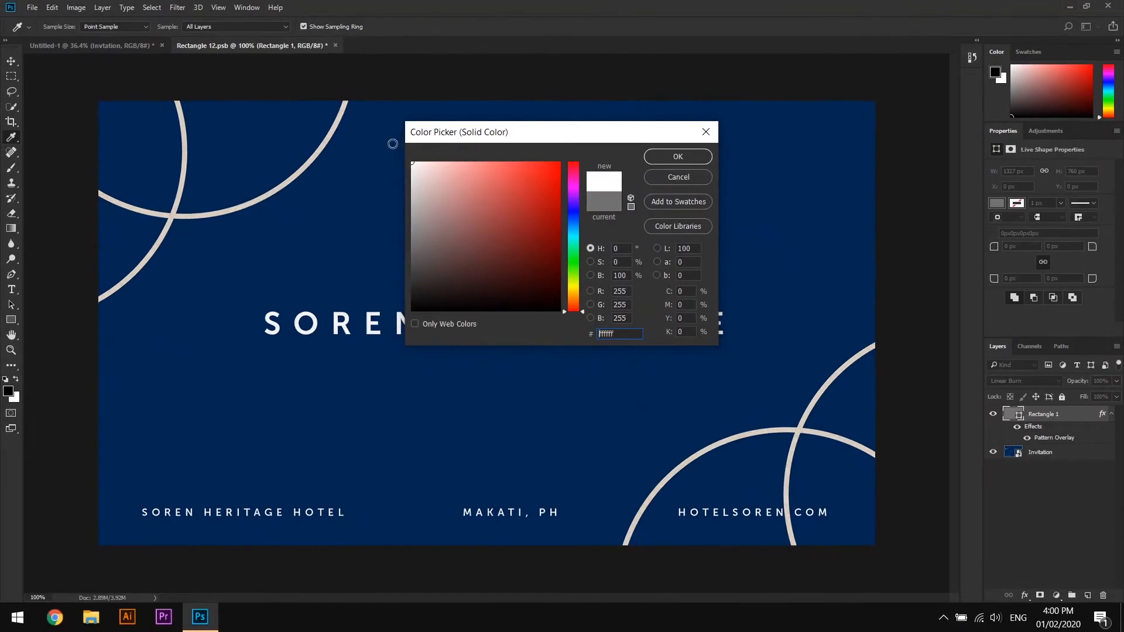
left_click(679, 156)
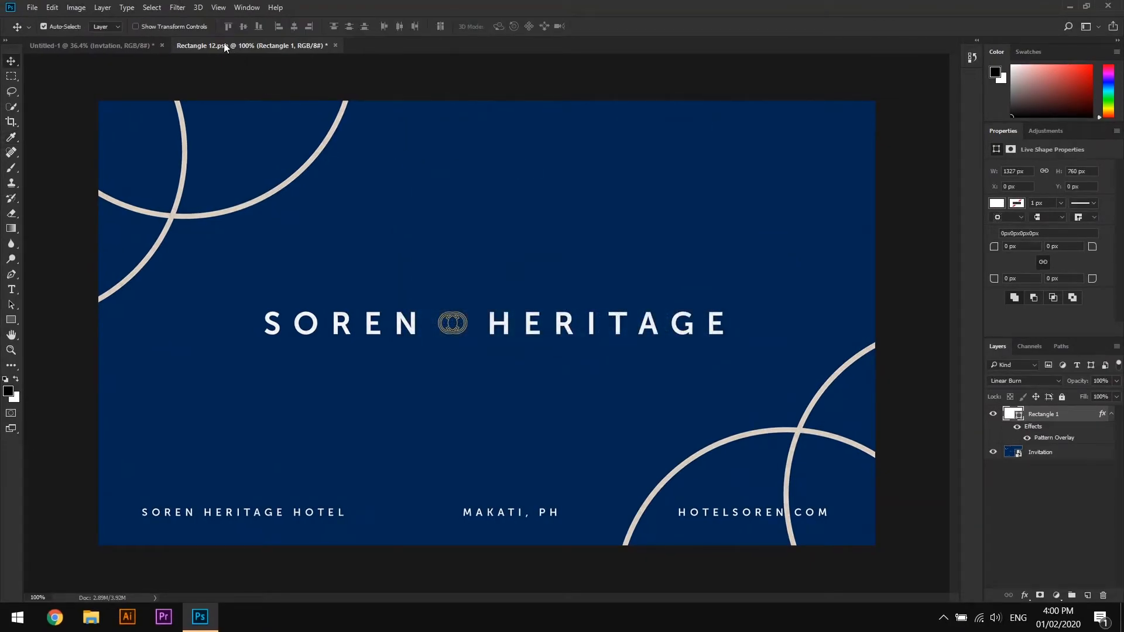
Save and close the Invitation smart object's contents, returning to the mockup document
left_click(30, 8)
left_click(64, 155)
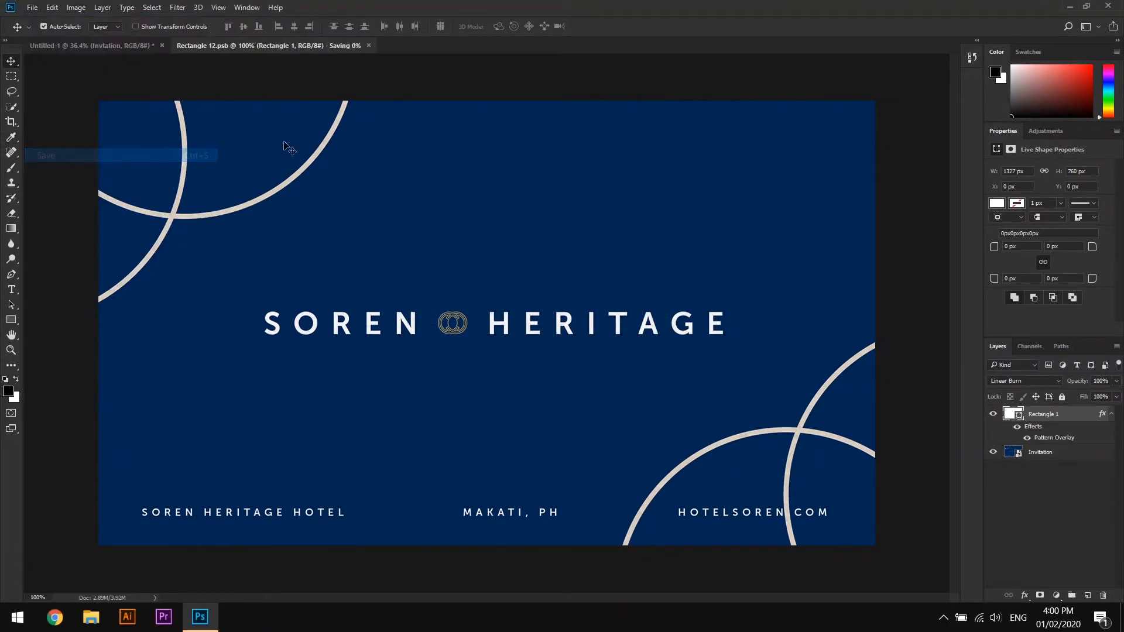
left_click(331, 45)
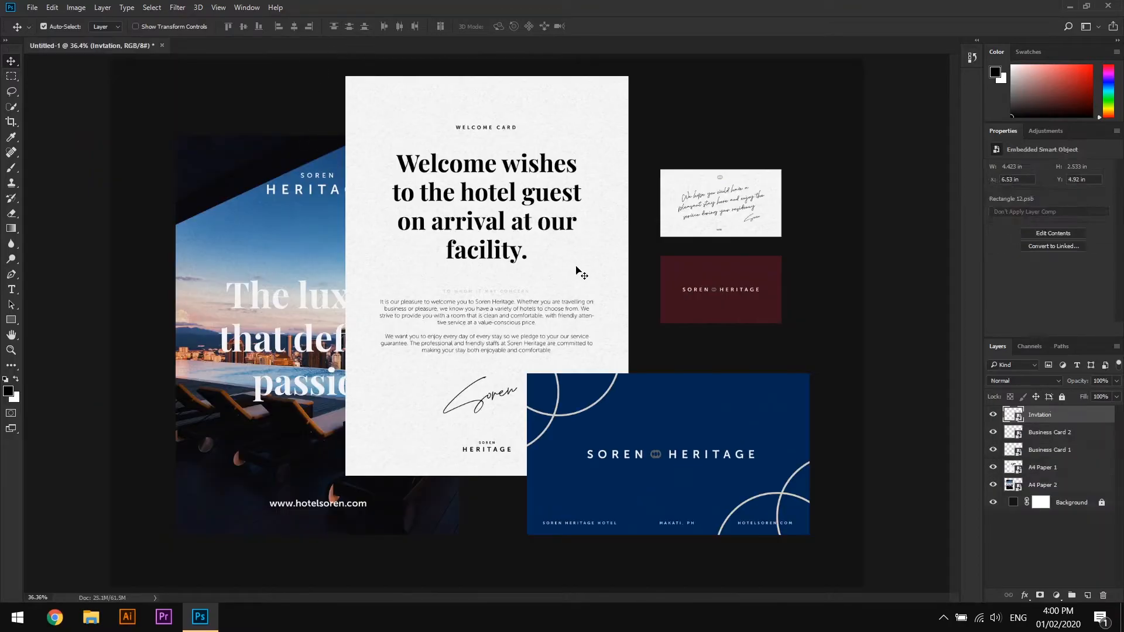
Add a Bevel & Emboss effect to the Invitation layer with Inner Bevel style, 8% depth and 0 px size
scroll(597, 299, "down", 2)
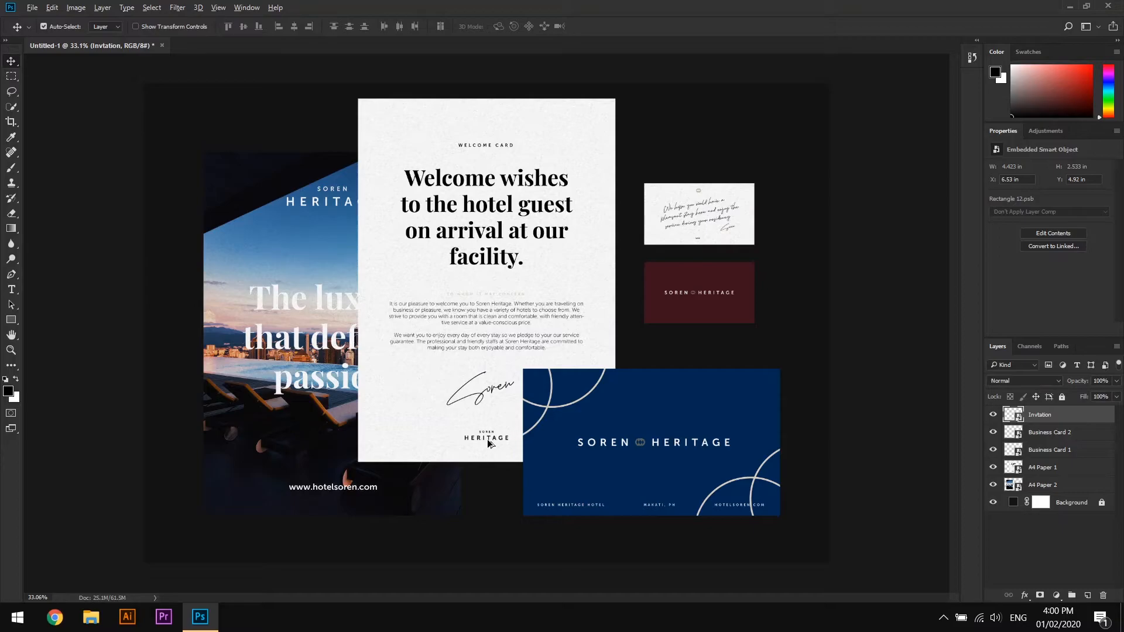
scroll(424, 458, "up", 3)
scroll(643, 335, "up", 4)
scroll(665, 346, "down", 1)
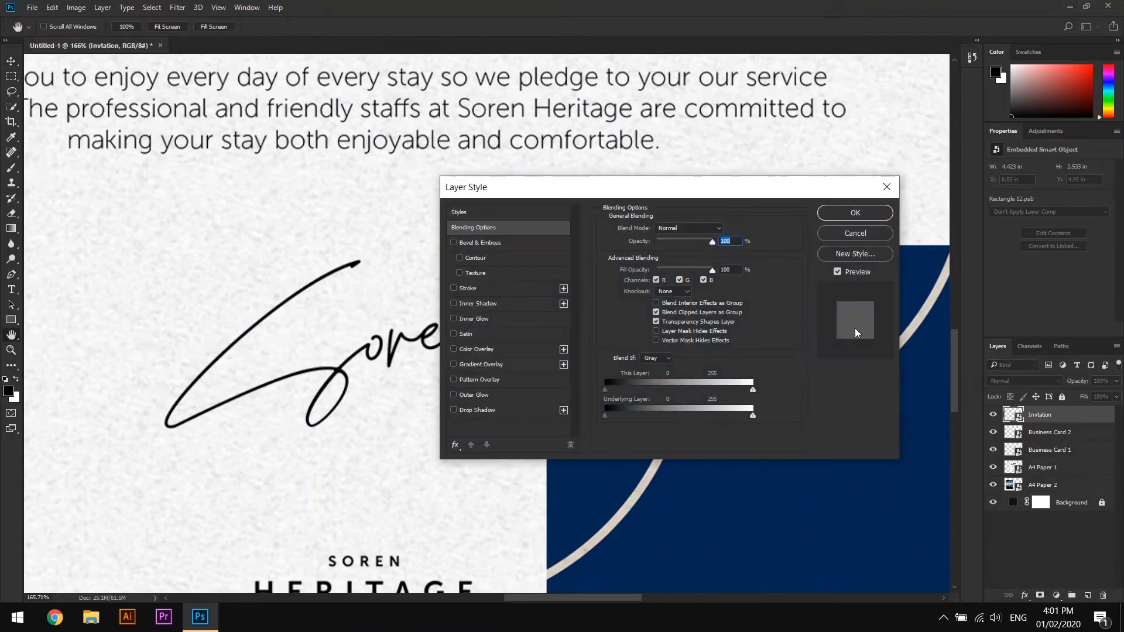
left_click_drag(638, 190, 983, 189)
left_click(801, 241)
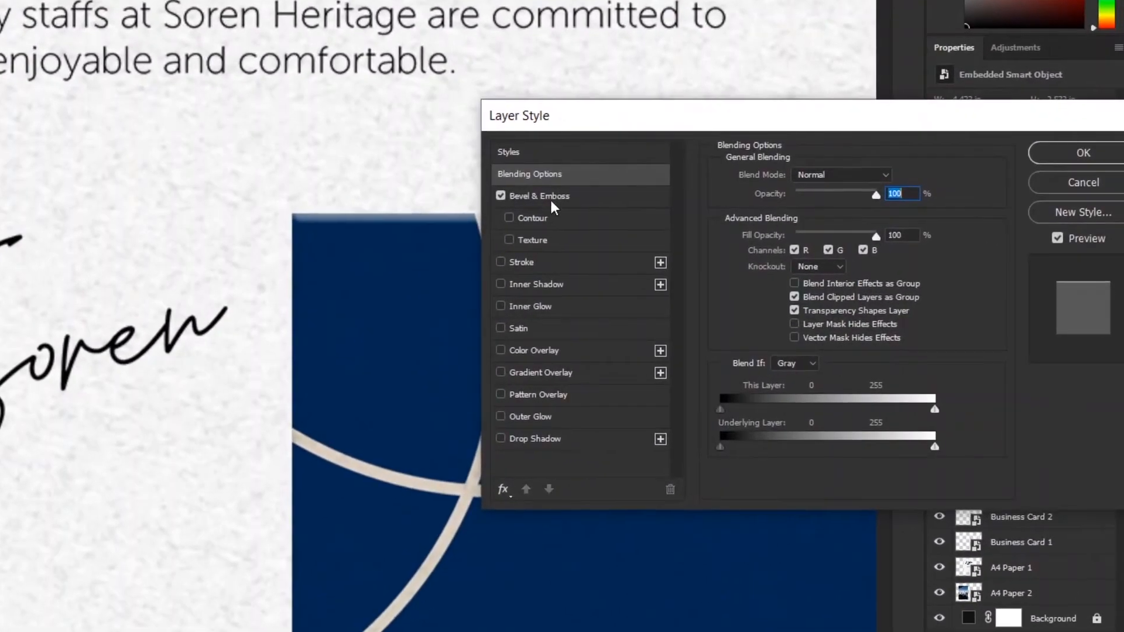
left_click(551, 202)
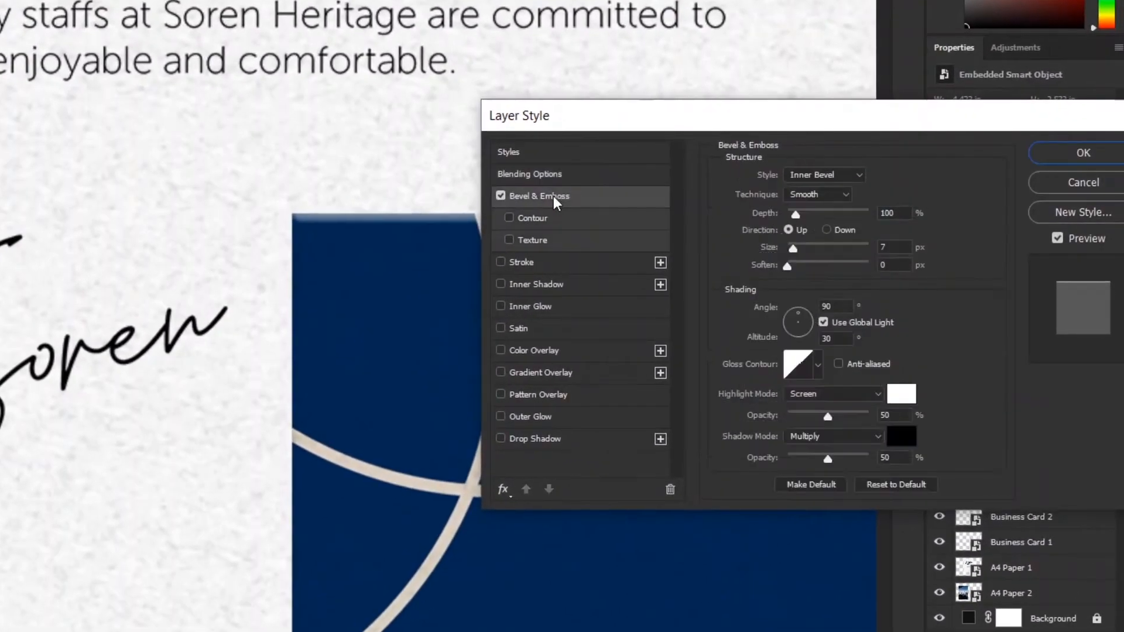
left_click(817, 175)
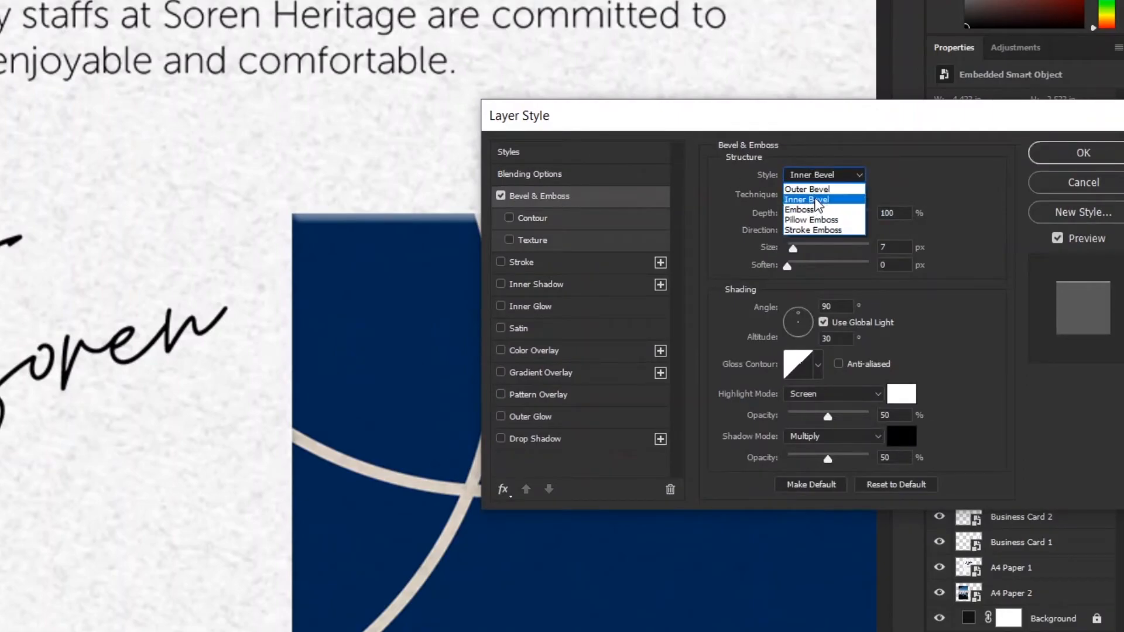
left_click(818, 202)
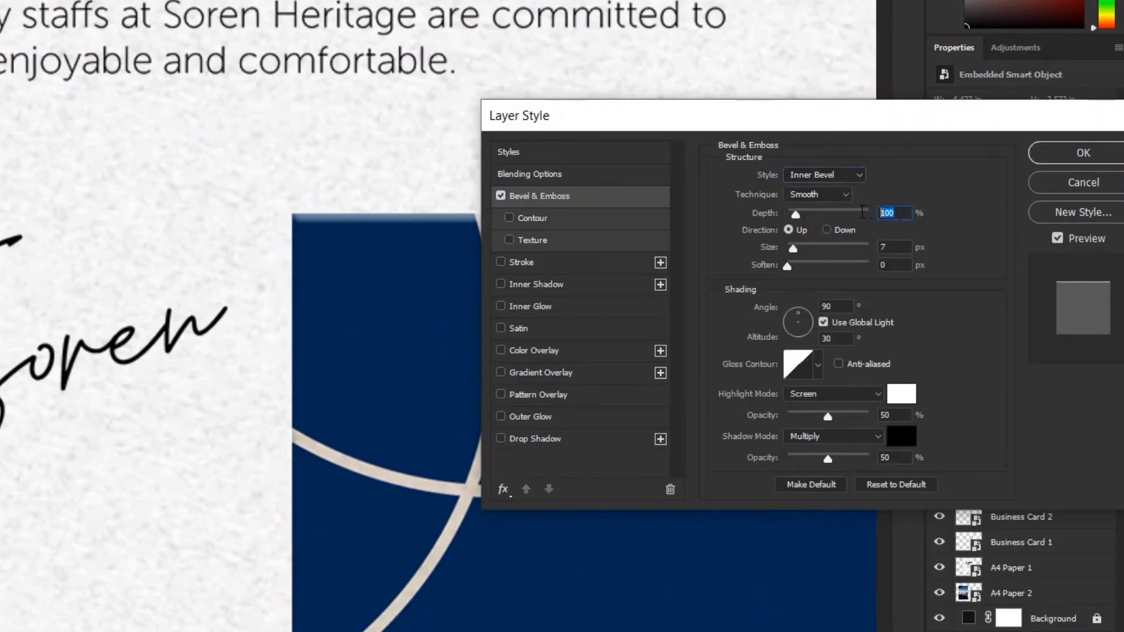
type("1")
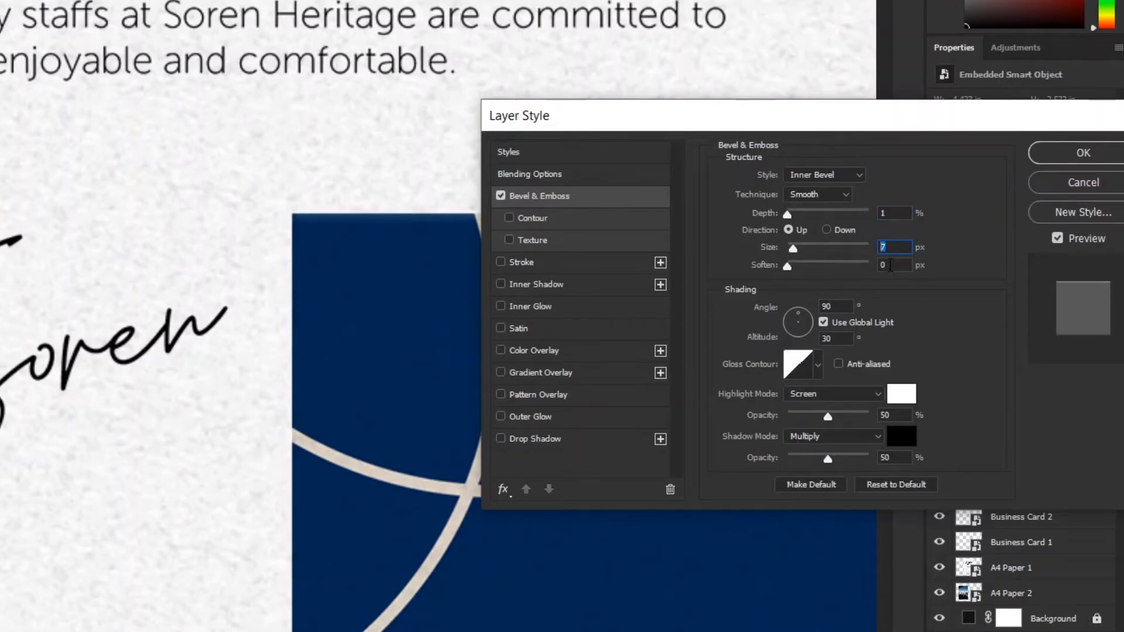
type("0")
left_click(890, 266)
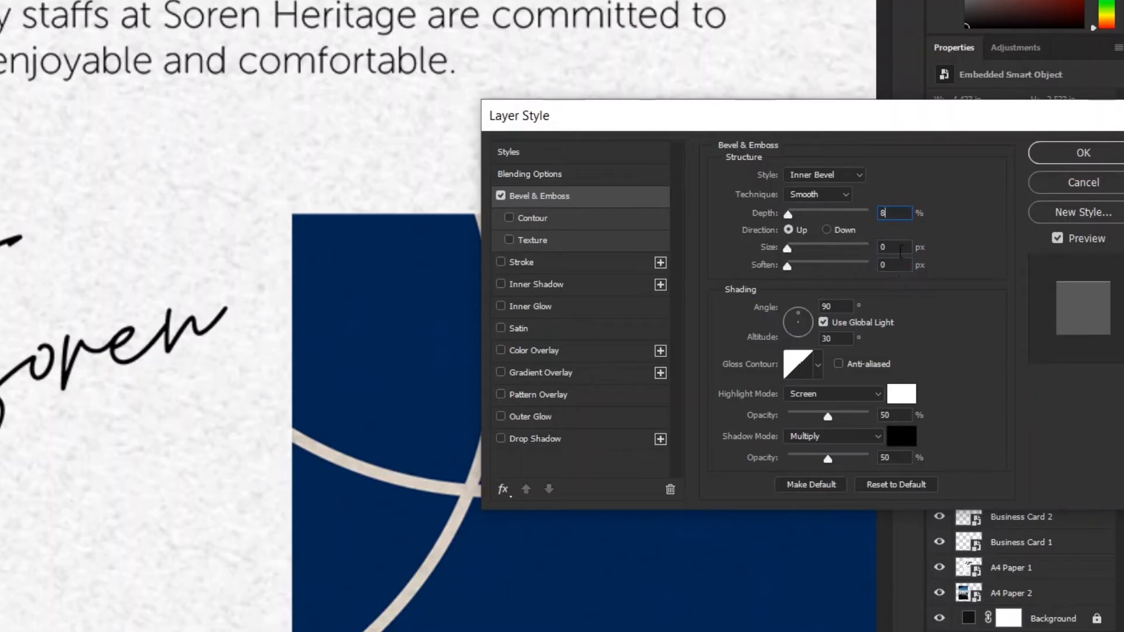
Set the Bevel & Emboss highlight color to dark gray (4a4a4a)
left_click(902, 393)
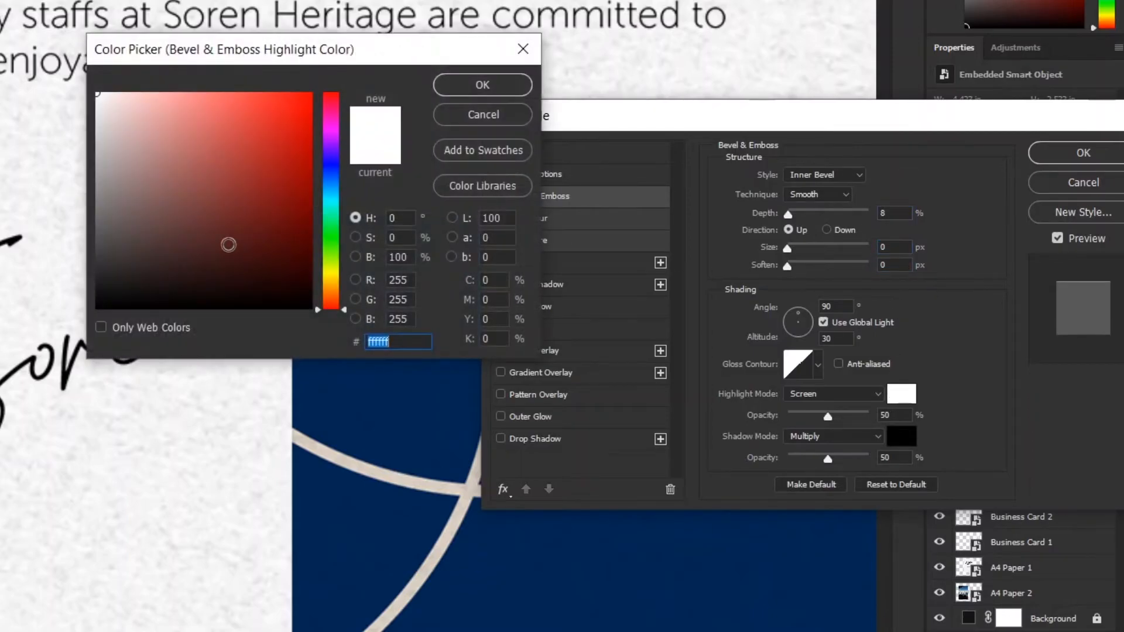
left_click(97, 221)
left_click(98, 246)
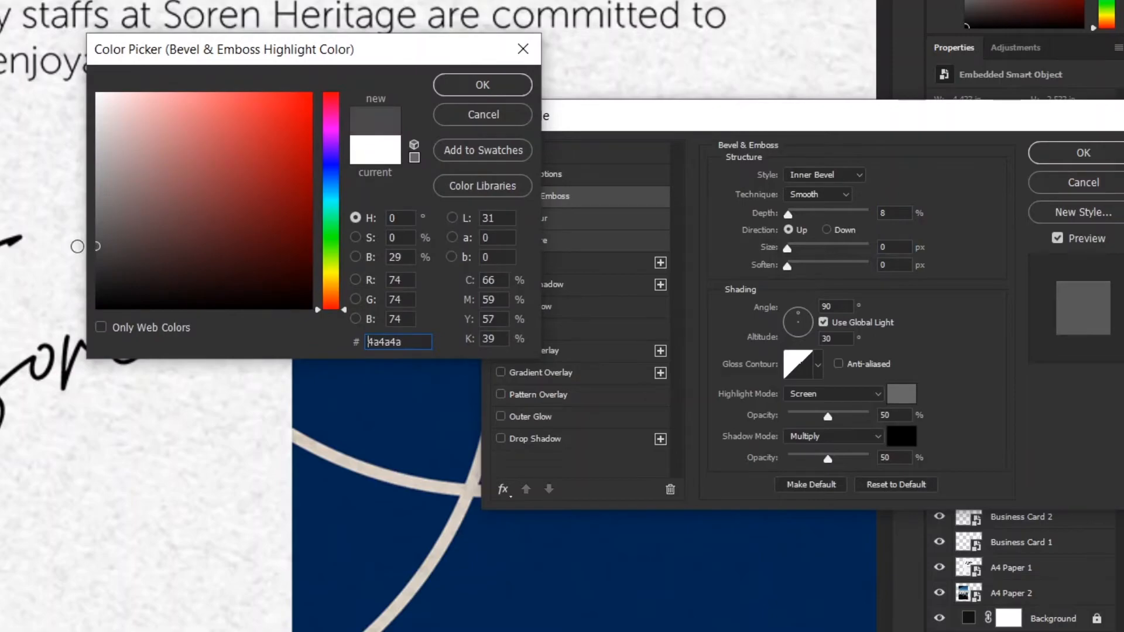
left_click(496, 86)
Add a Drop Shadow effect to the Invitation layer and set its color to 232322
left_click(546, 444)
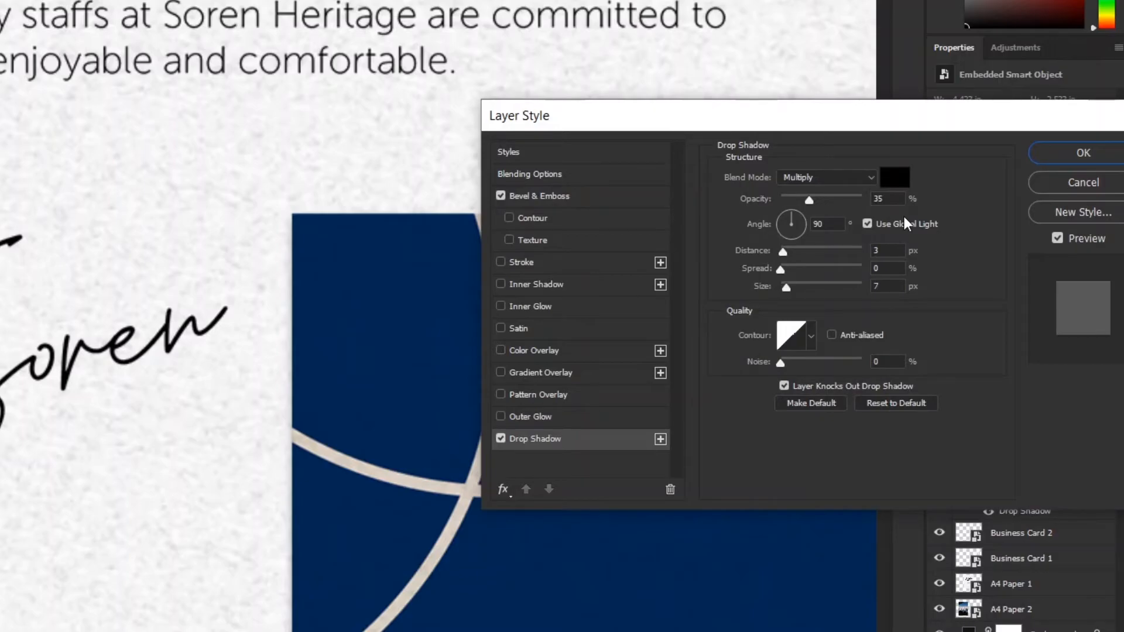
left_click(884, 182)
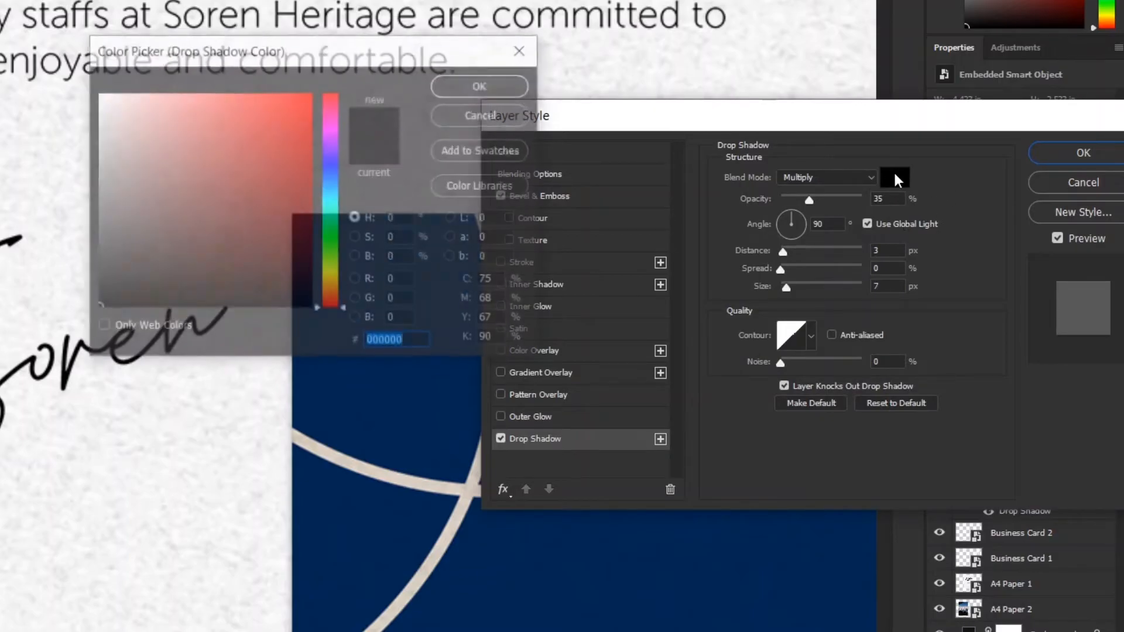
type("2")
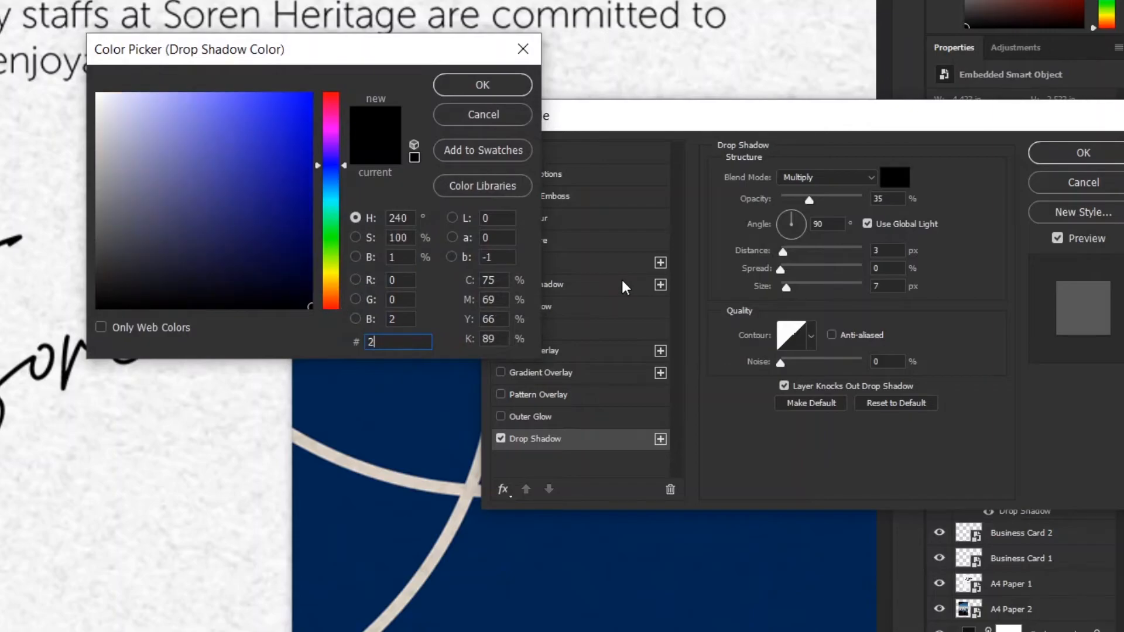
type("32322")
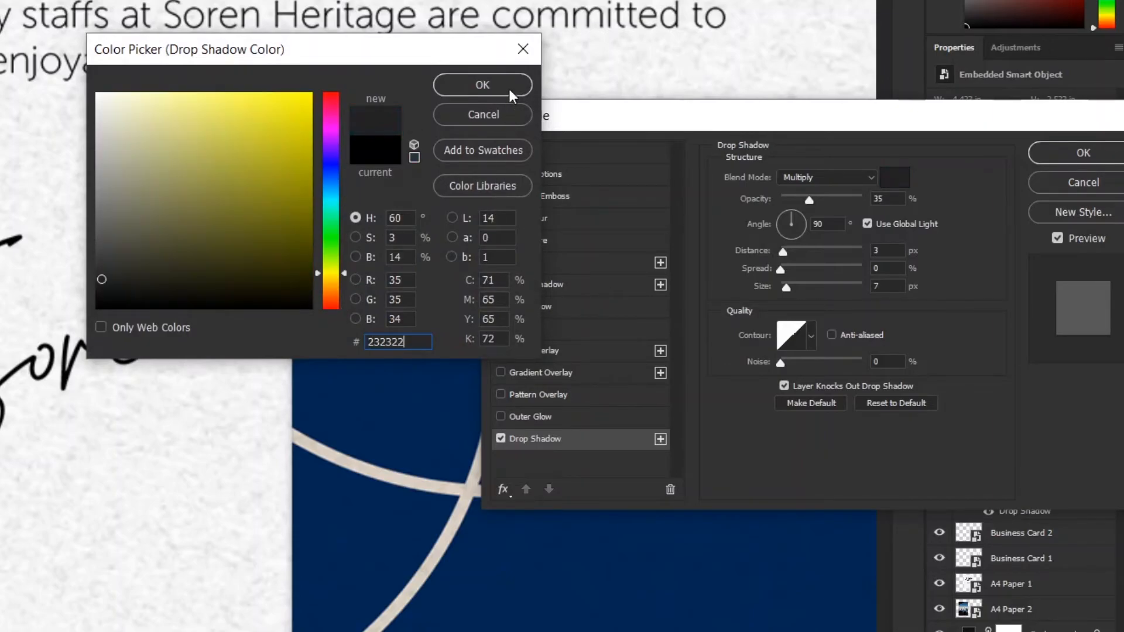
left_click(504, 84)
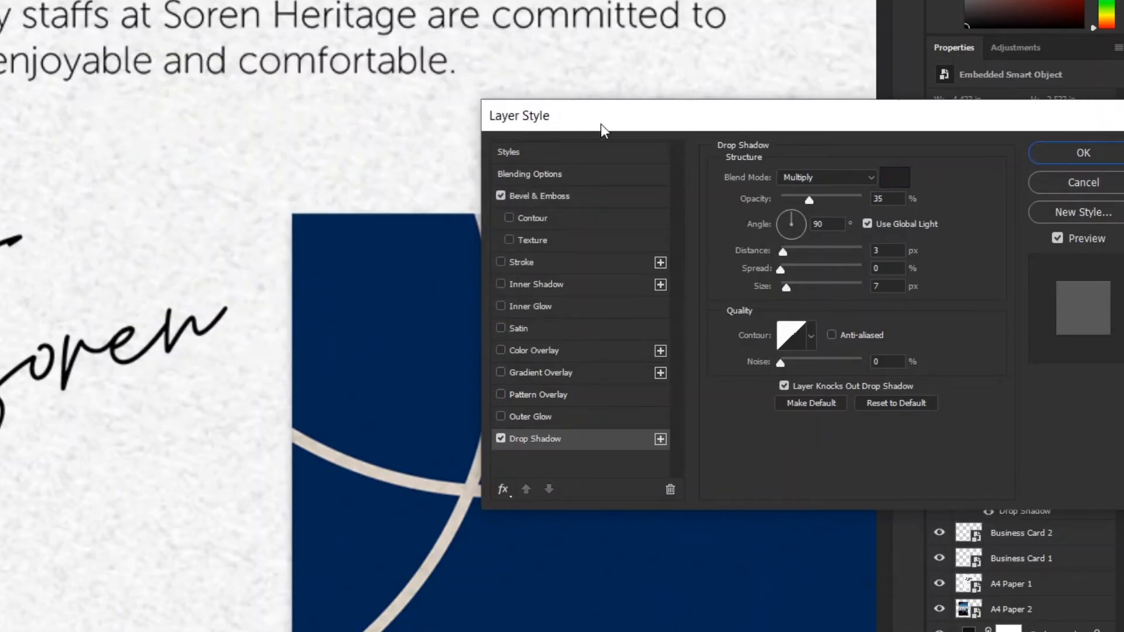
Set the drop shadow's opacity to 56%, distance to 9 px and size to 8 px, and apply the layer style
left_click_drag(808, 195, 820, 200)
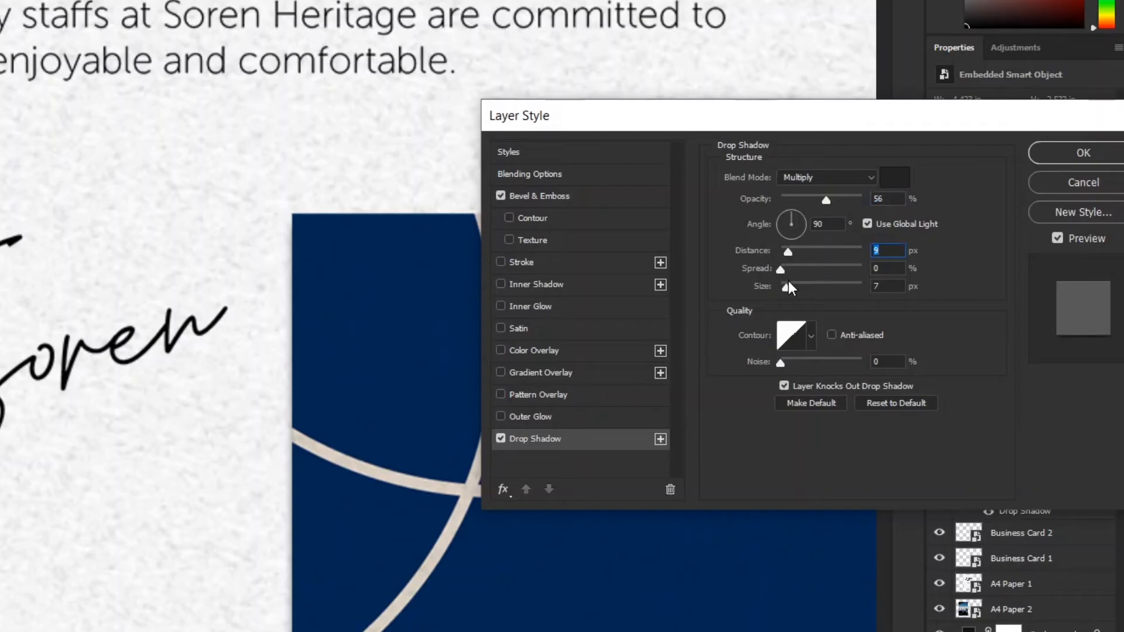
key("Tab")
key("Tab")
key("Up")
key("Up")
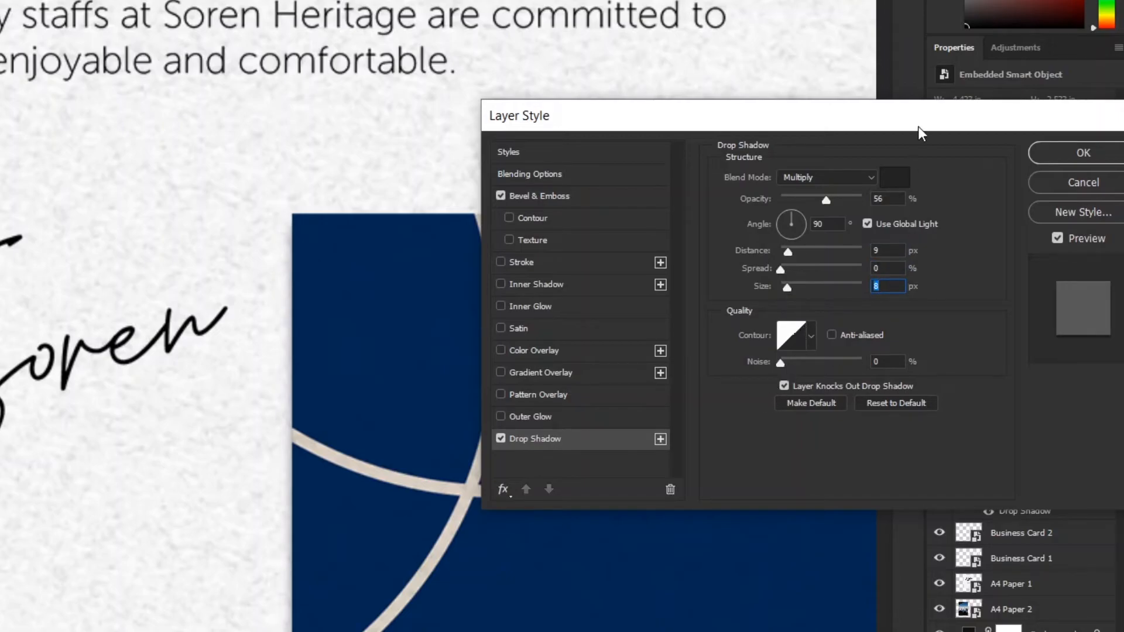
left_click(1083, 153)
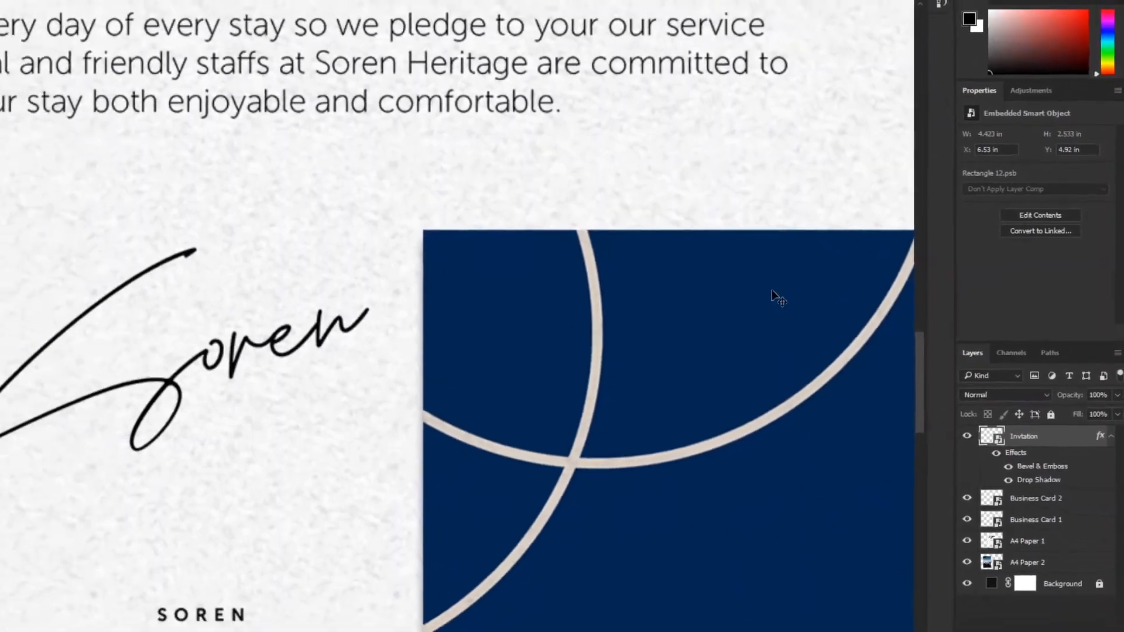
Copy the Invitation layer's style and paste it onto the Business Card 2 layer
scroll(615, 300, "down", 12)
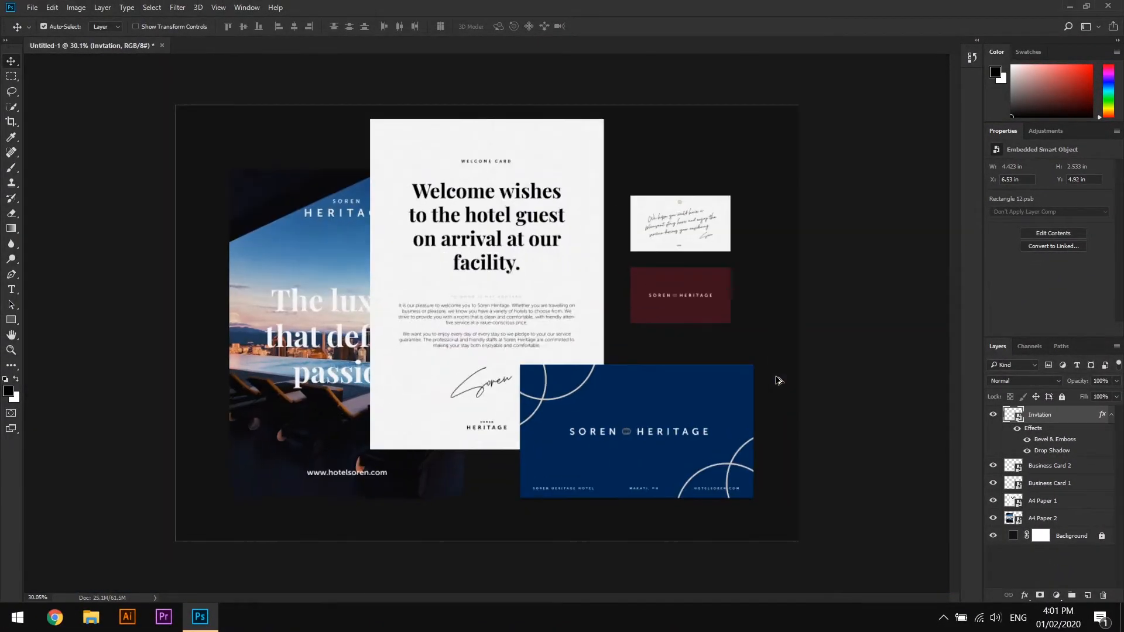
scroll(778, 381, "up", 2)
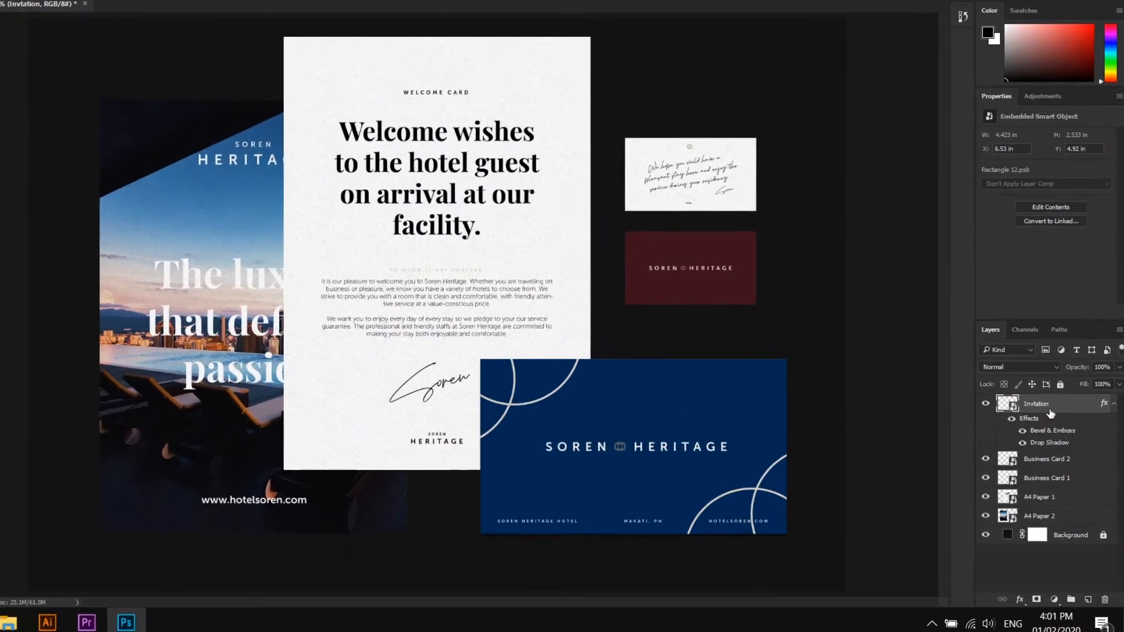
right_click(1062, 412)
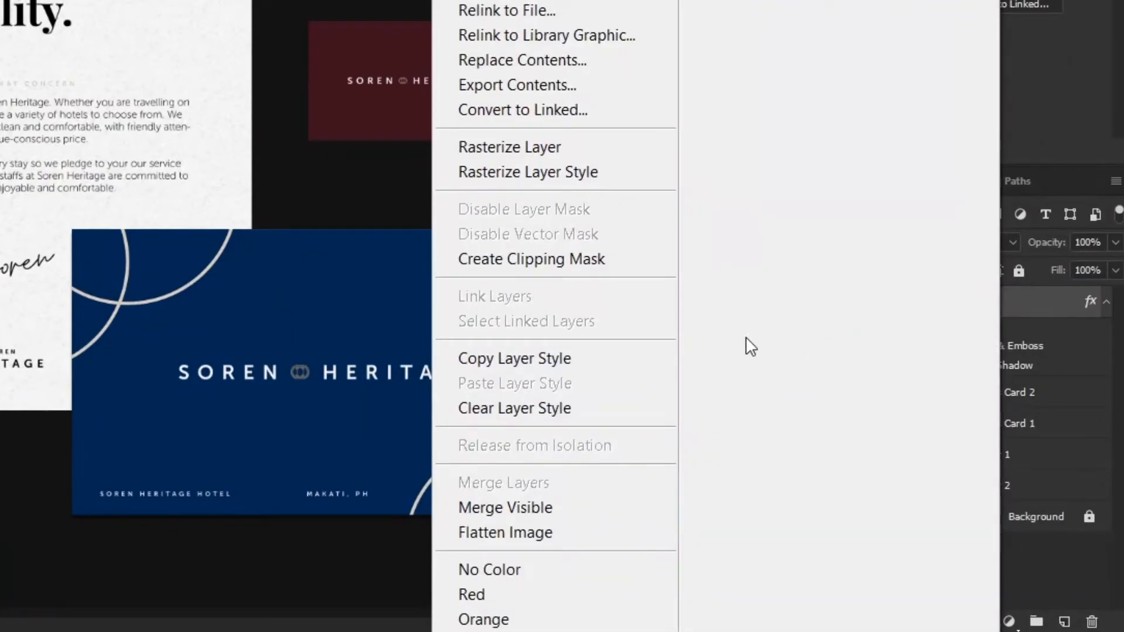
left_click(538, 359)
right_click(1041, 393)
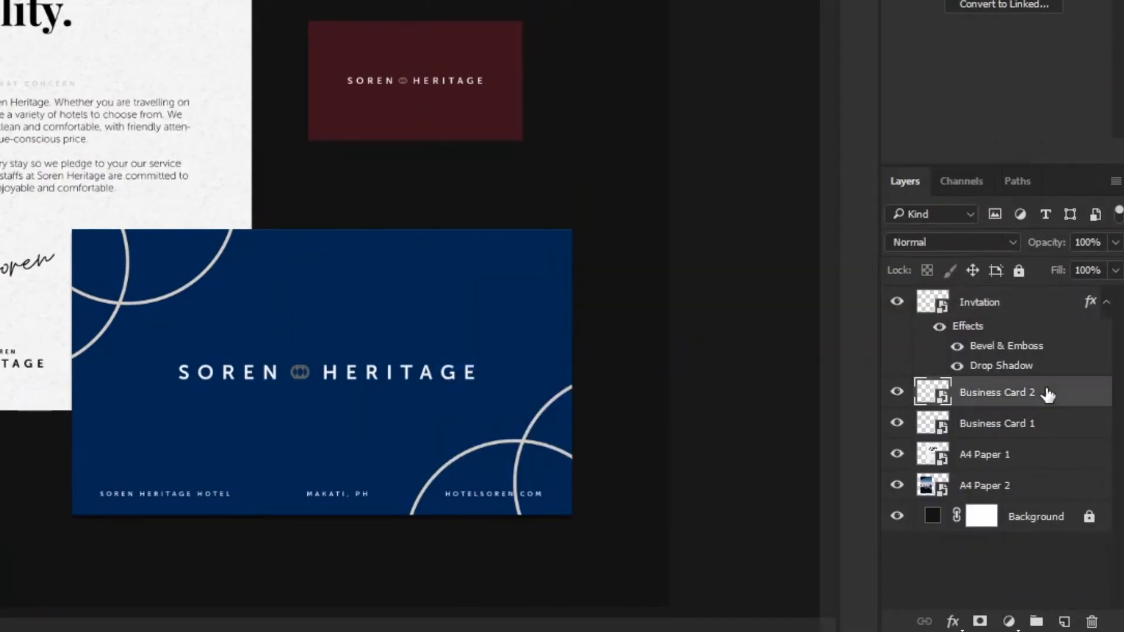
left_click(638, 385)
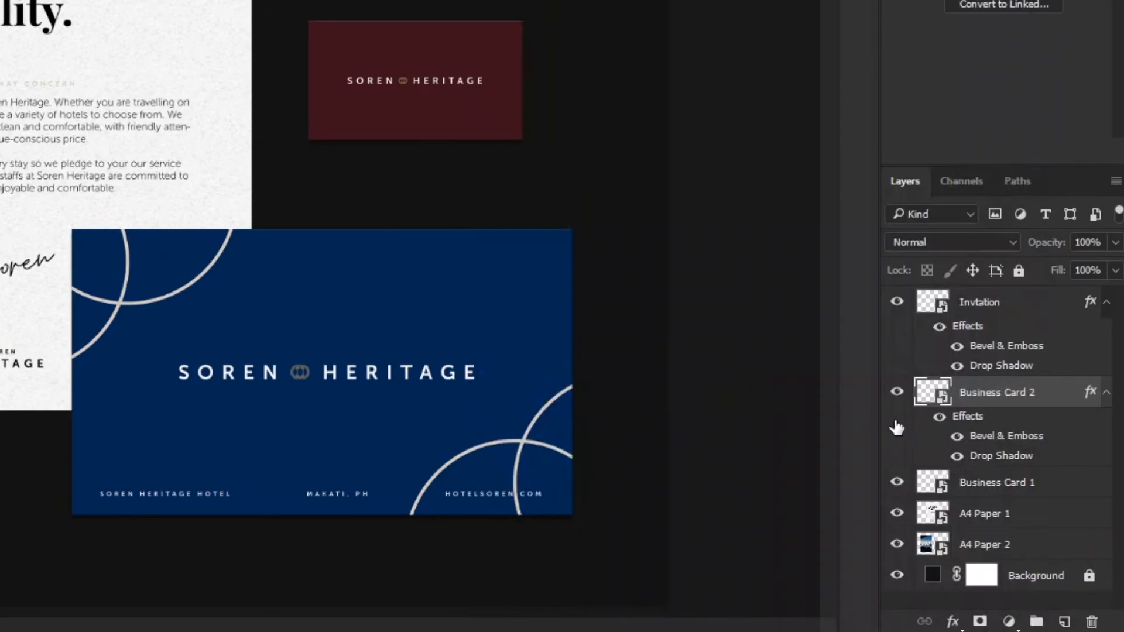
Paste the copied layer style onto the Business Card 1 layer
left_click(1056, 490)
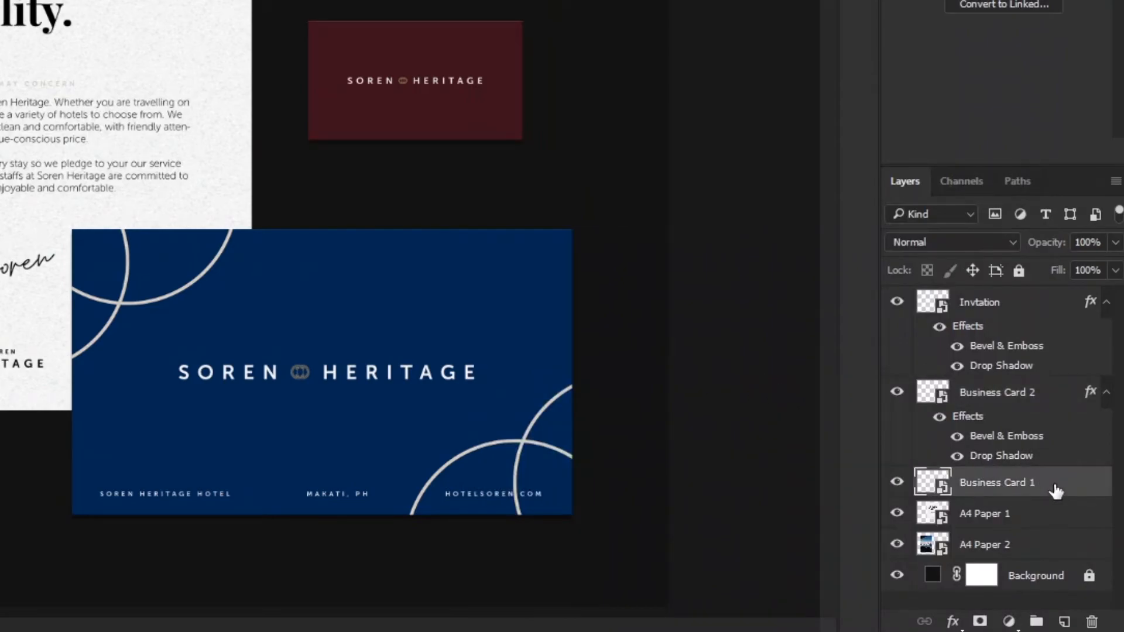
double_click(1060, 491)
key("Escape")
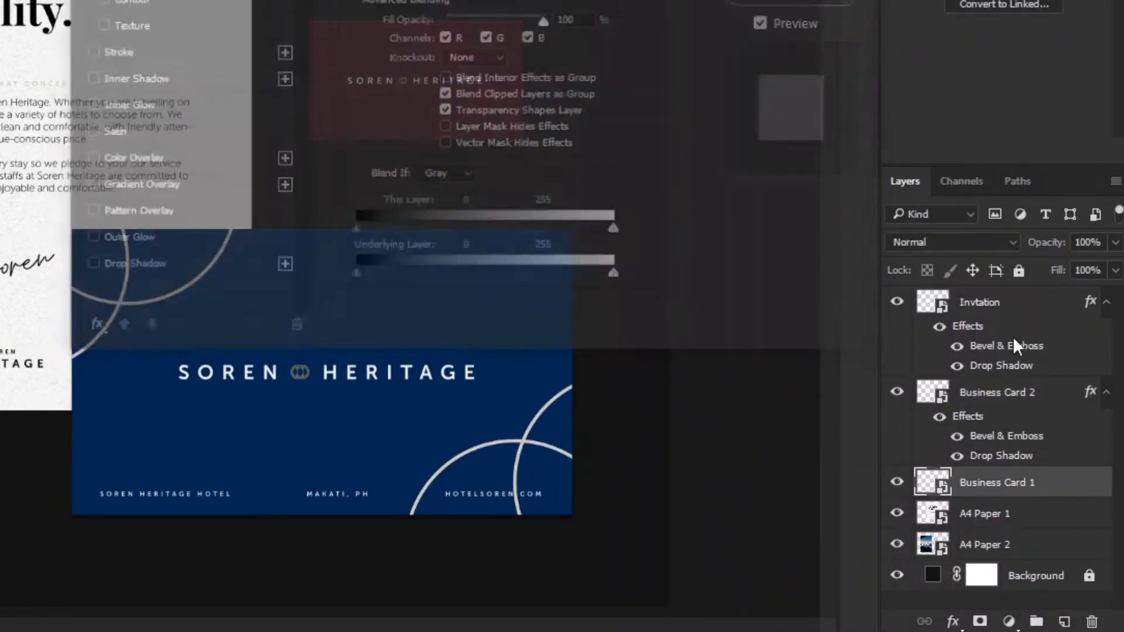
right_click(1068, 490)
left_click(722, 383)
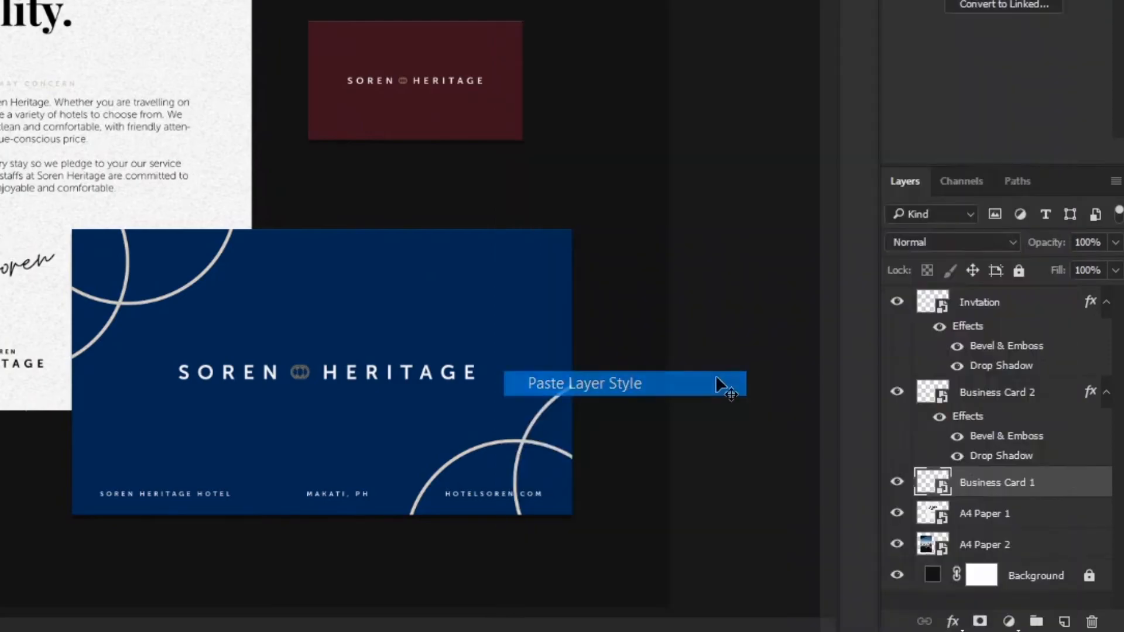
Paste the copied layer style onto the A4 Paper 1 and A4 Paper 2 layers
scroll(1026, 445, "down", 1)
left_click(1022, 531)
right_click(1037, 533)
left_click(726, 281)
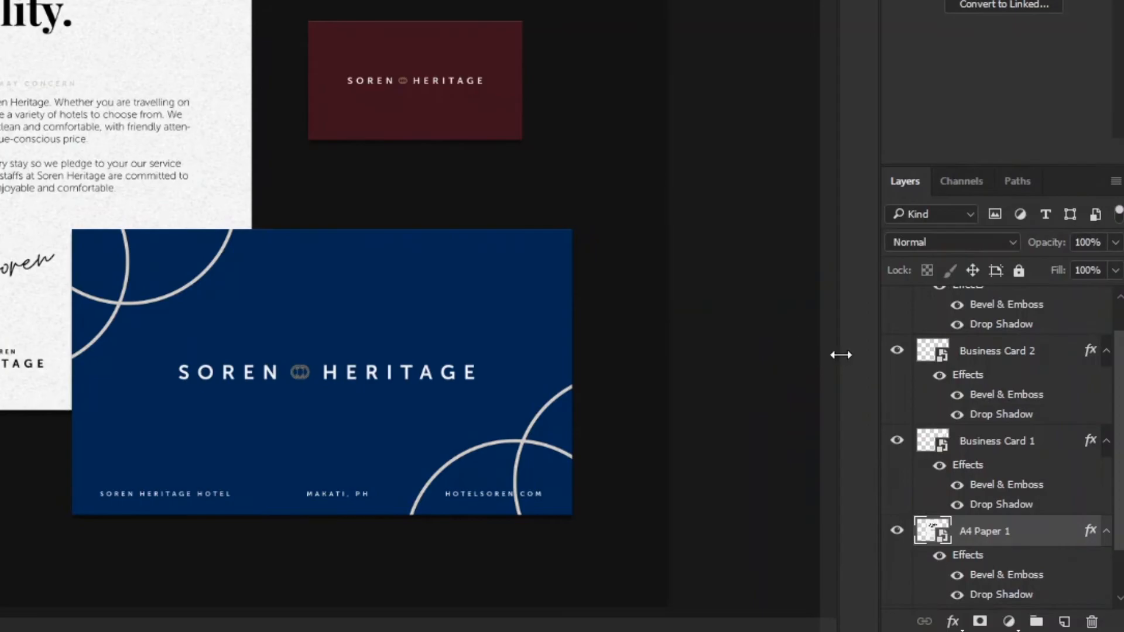
scroll(1057, 588, "down", 2)
left_click(1051, 573)
right_click(1052, 577)
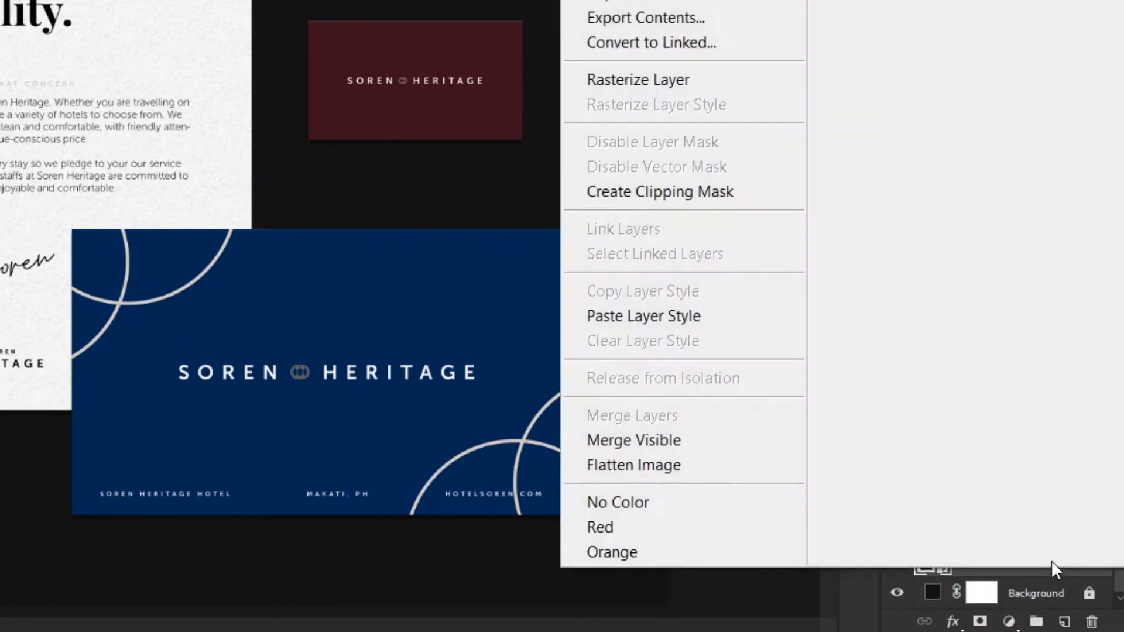
left_click(749, 317)
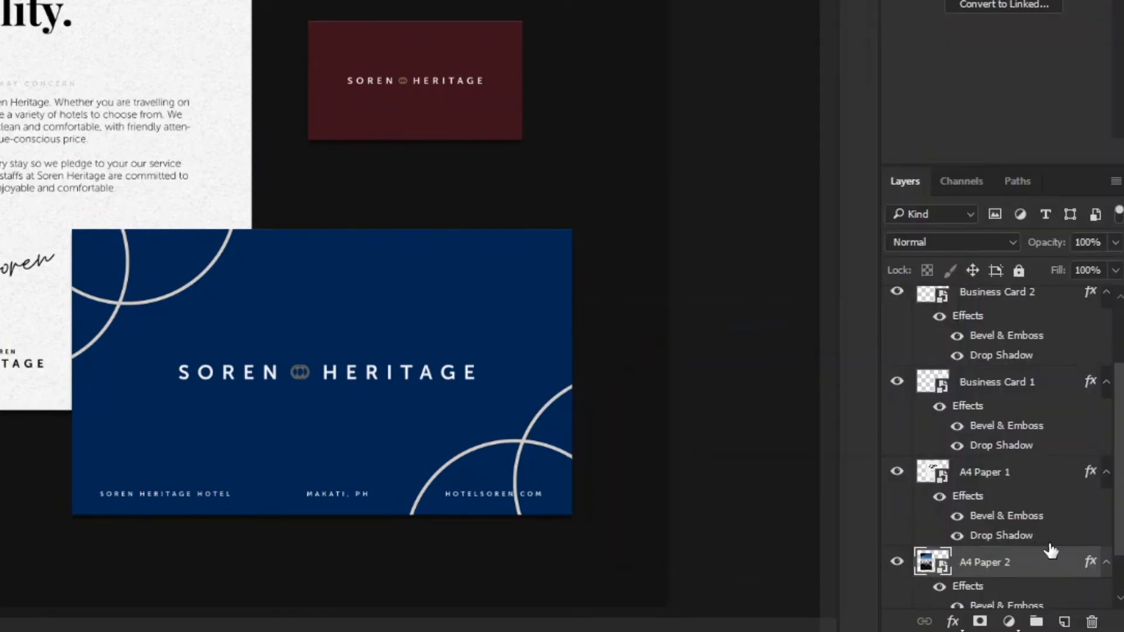
Collapse the effects lists of the A4 Paper, Business Card and Invitation layers
left_click(1106, 566)
left_click(1107, 473)
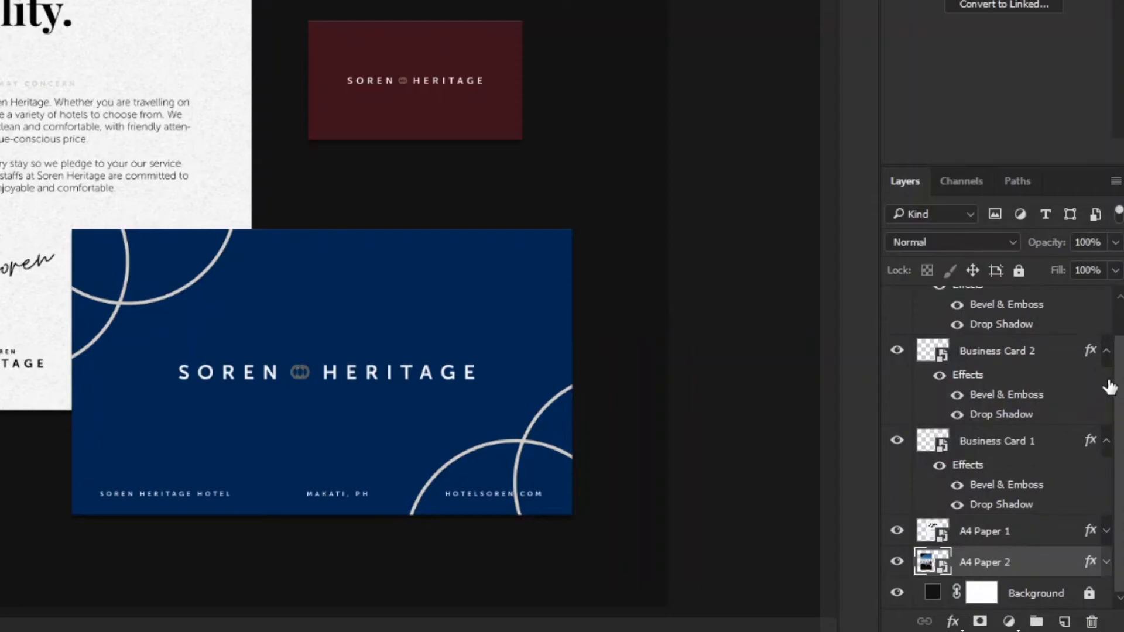
left_click(1106, 449)
left_click(1107, 394)
left_click(1107, 303)
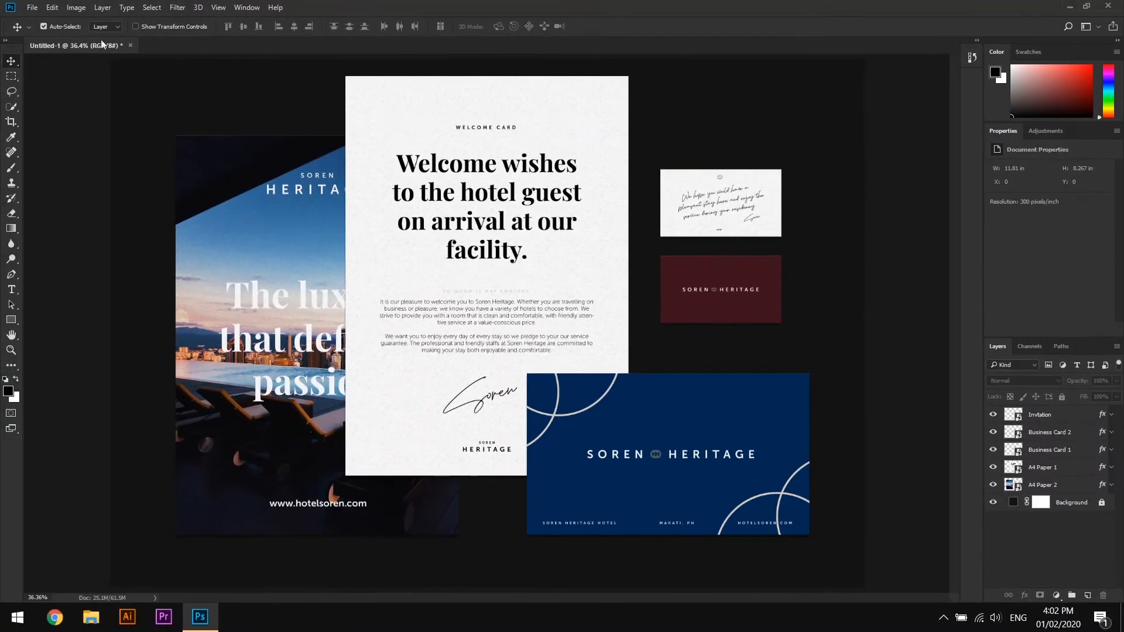
Save the document as Branding in Photoshop format in the Assets folder, accepting the format options
left_click(32, 7)
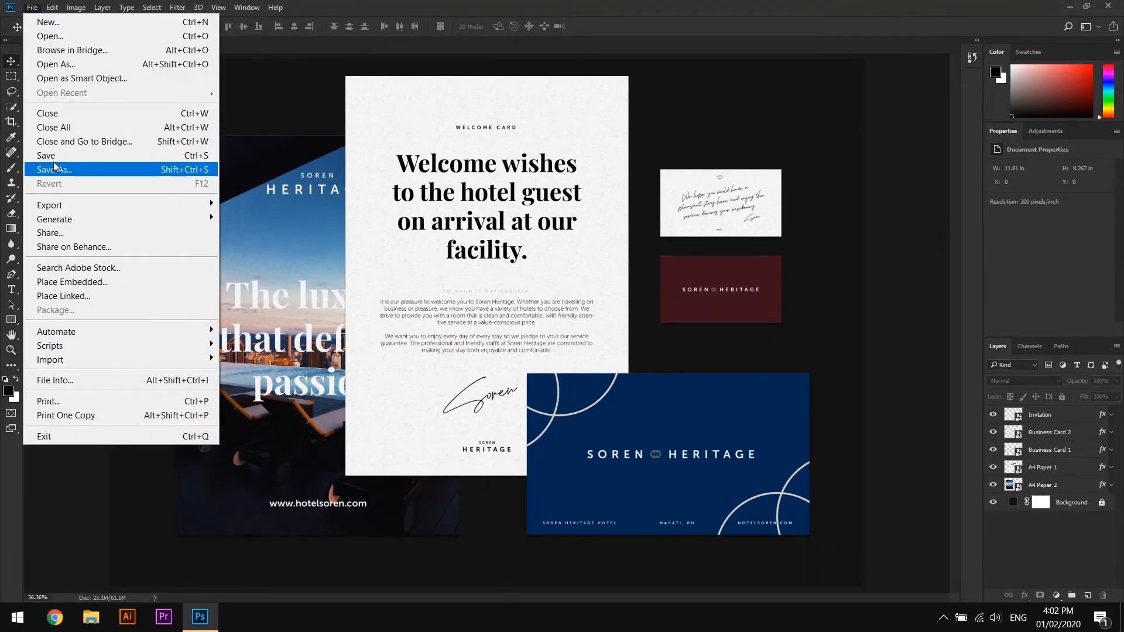
left_click(54, 169)
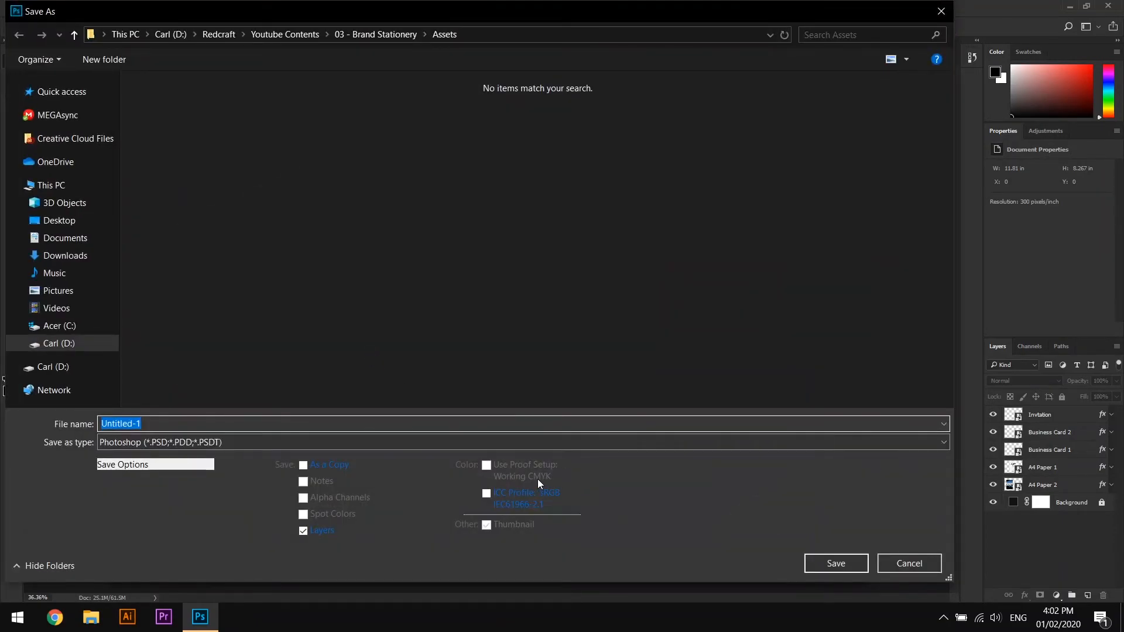
type("Branding")
key("Return")
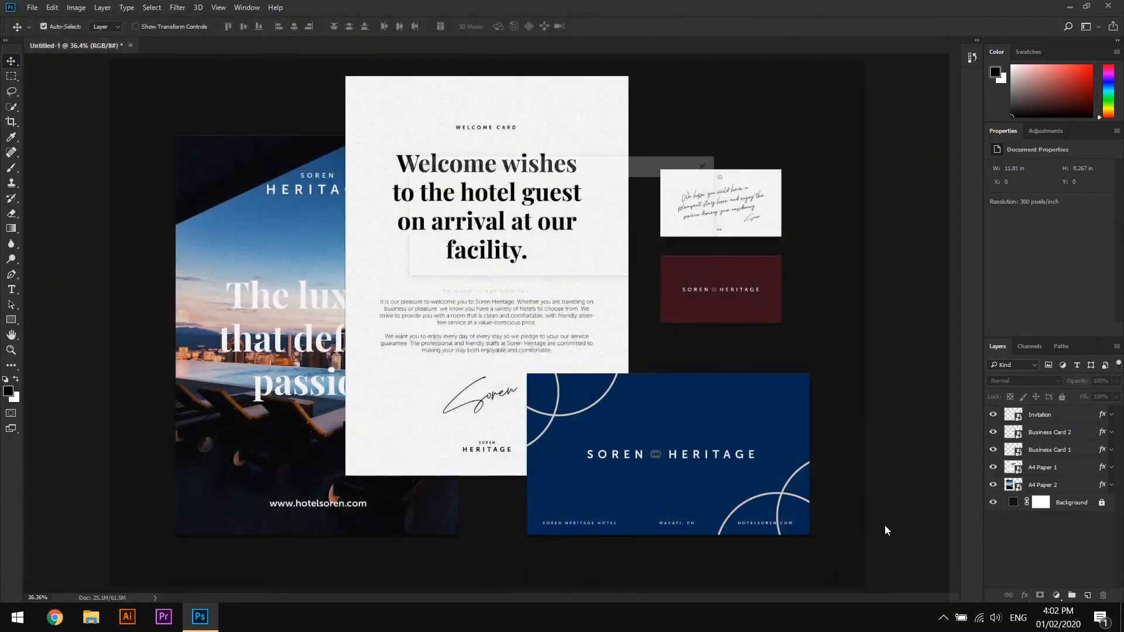
left_click(697, 190)
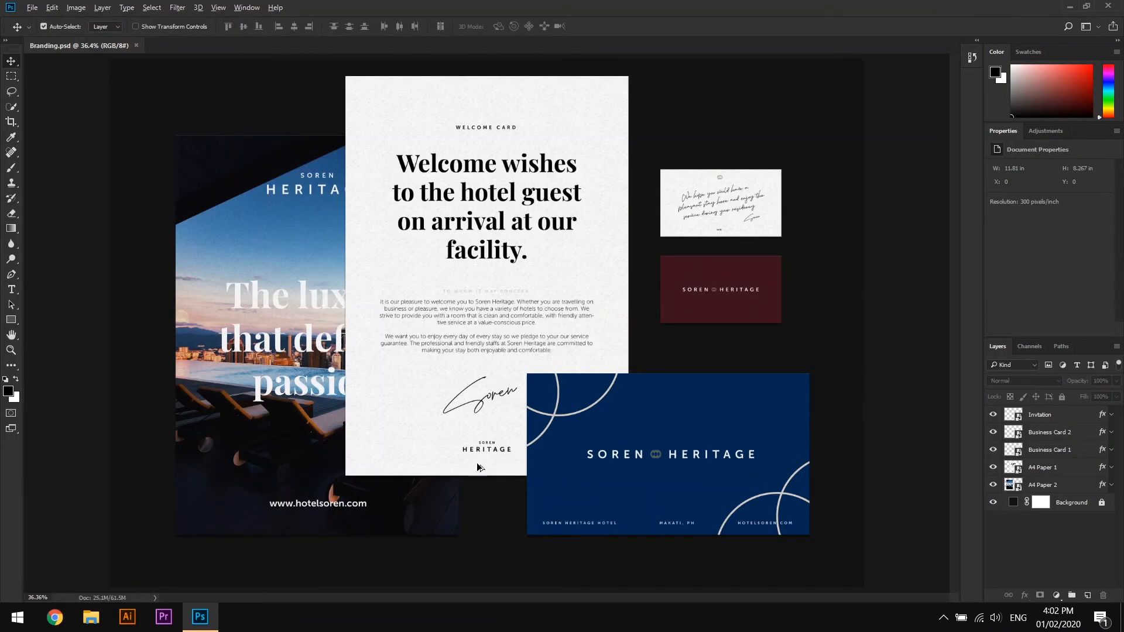
Try the navy and maroon card colours on the Background fill, and set it to the near-black sampled from the hotel poster's dark lower area
scroll(363, 181, "up", 5)
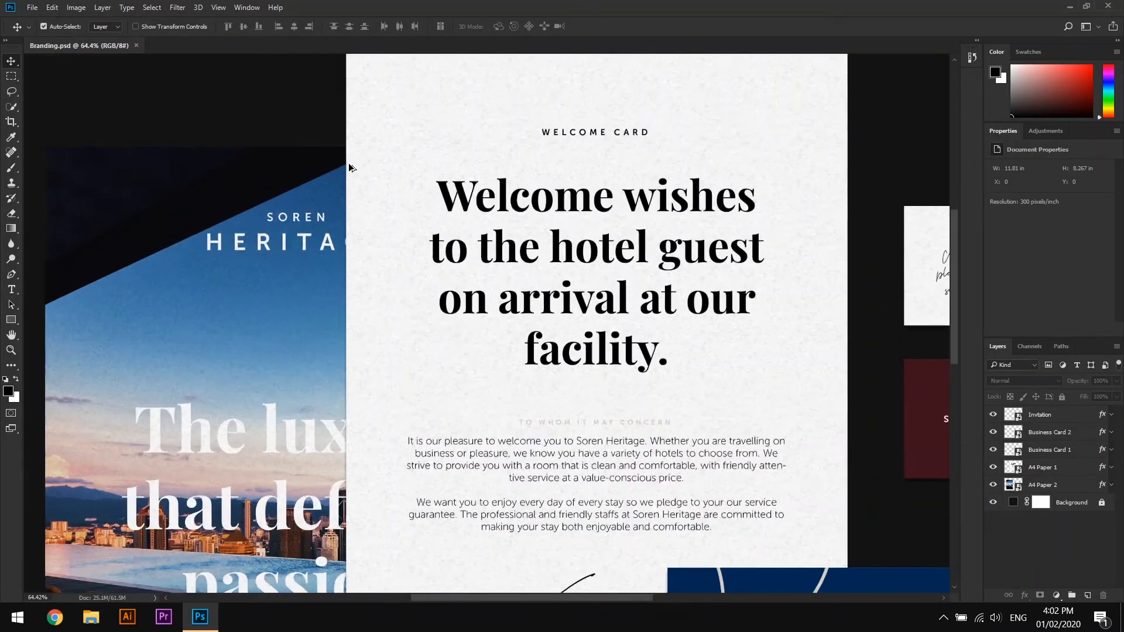
scroll(384, 226, "down", 2)
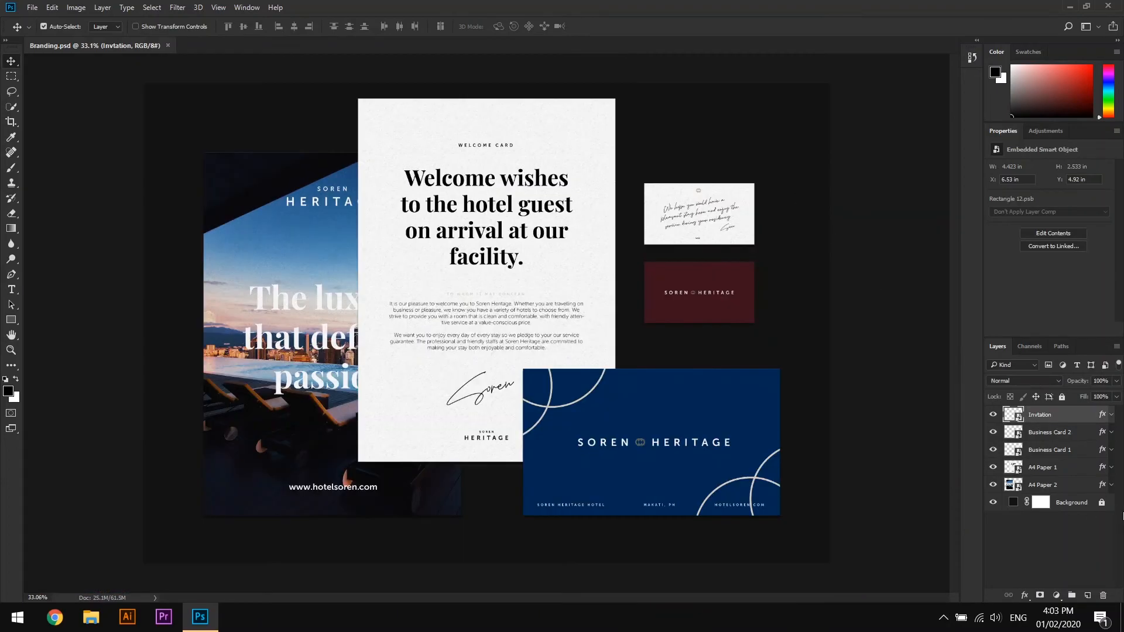
double_click(1013, 502)
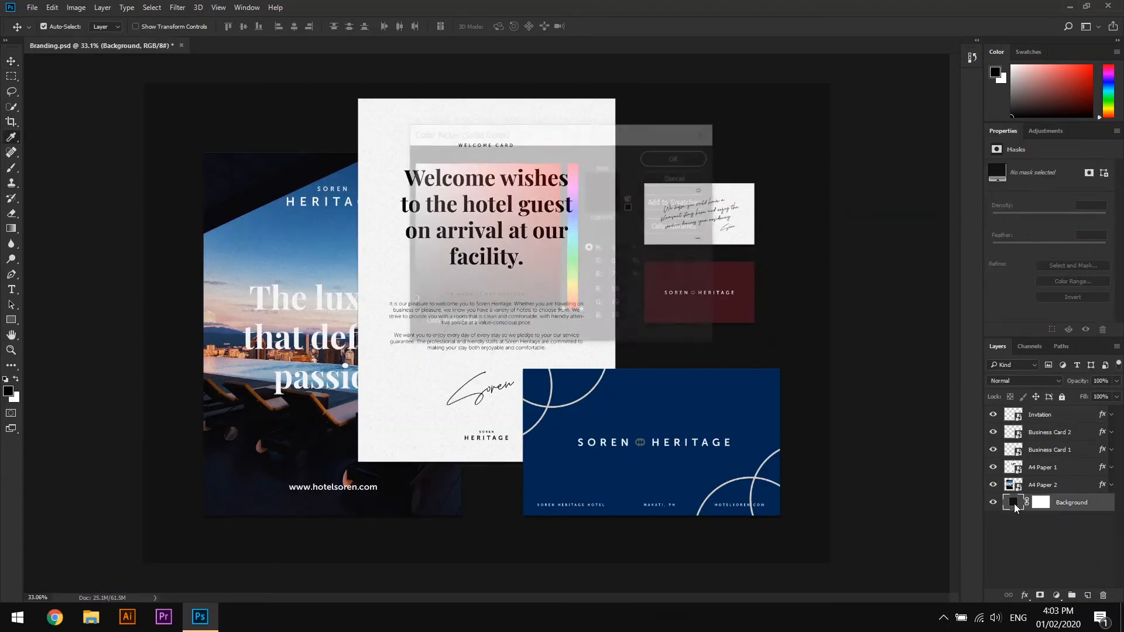
left_click_drag(657, 141, 926, 158)
left_click(762, 445)
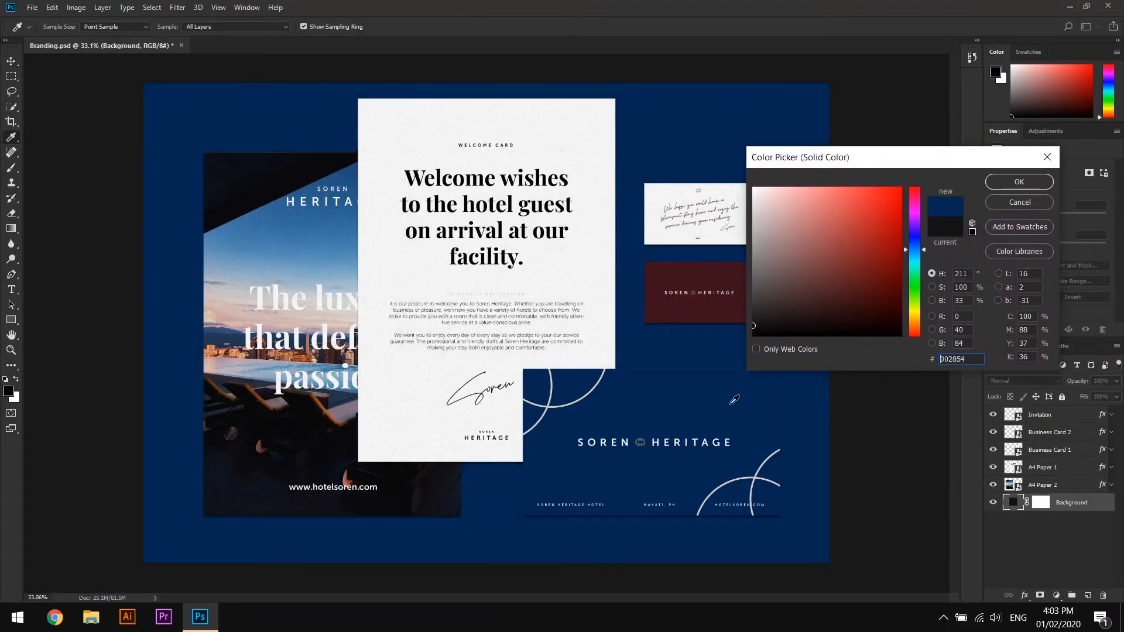
left_click(695, 292)
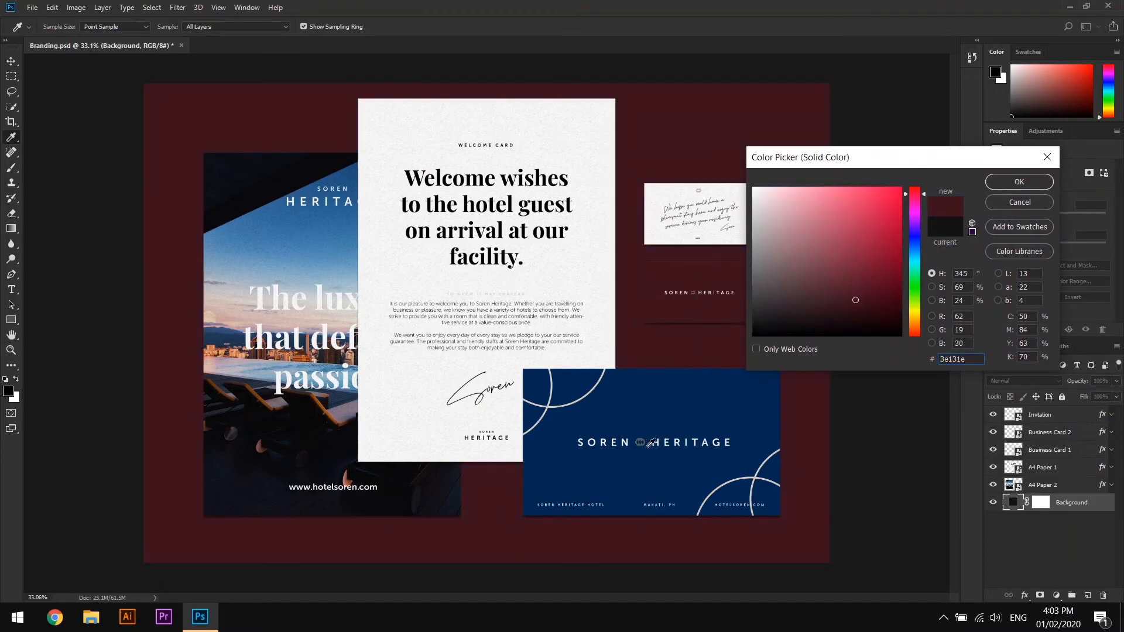
left_click(434, 484)
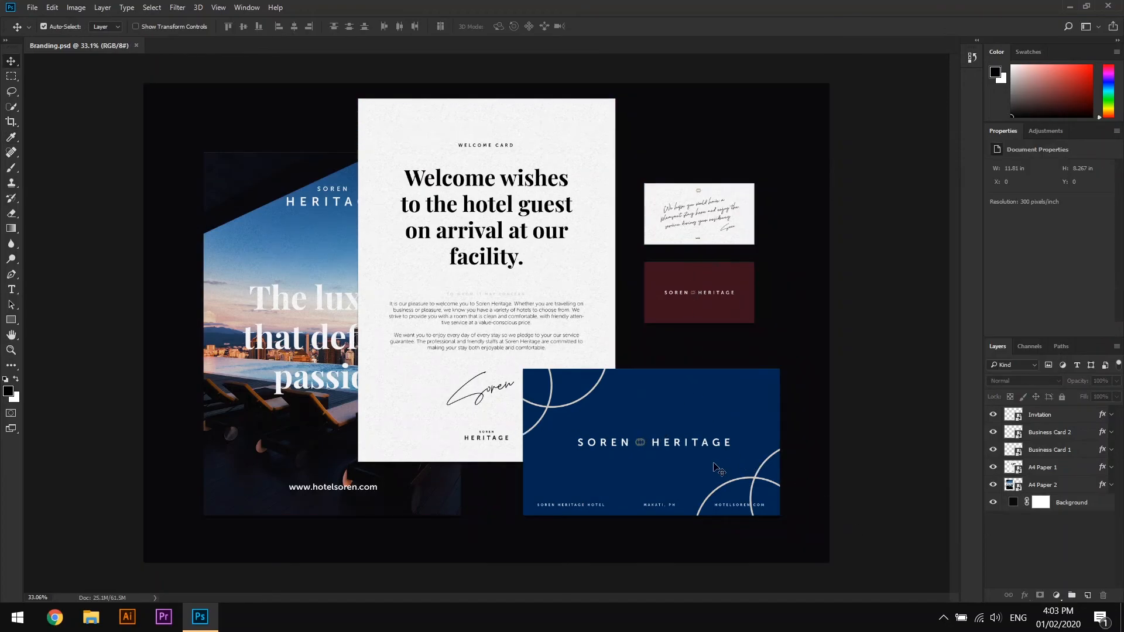
Select all five stationery layers from Invitation to A4 Paper 2 and move them straight down to Y 1240 px
left_click(719, 468)
left_click(1057, 485, "shift")
key("ctrl+t")
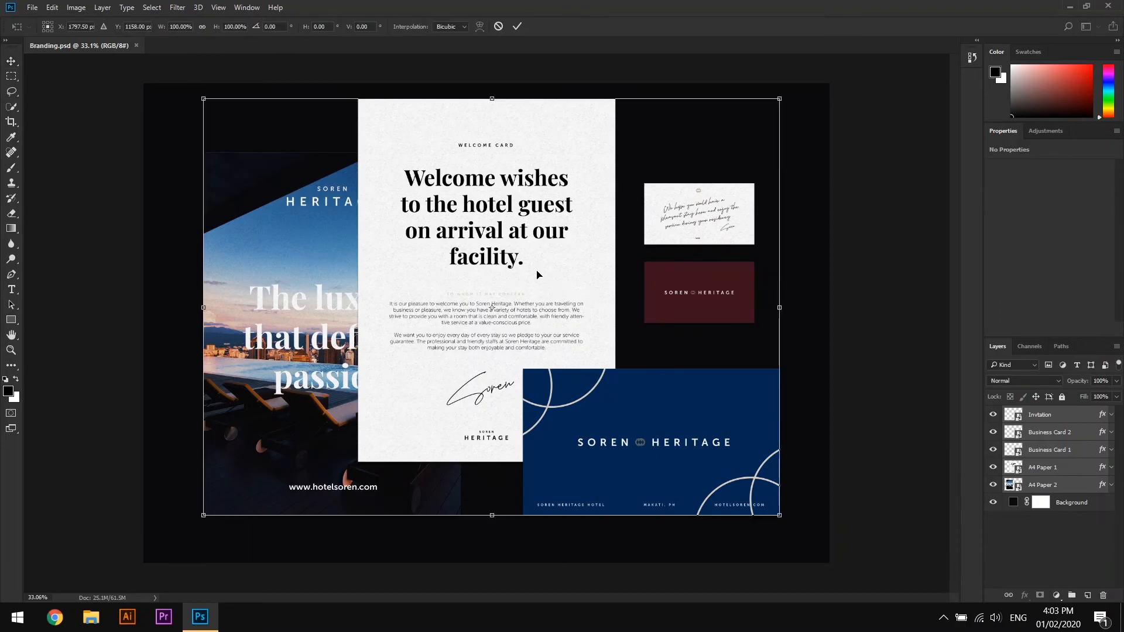
left_click_drag(537, 276, 539, 291)
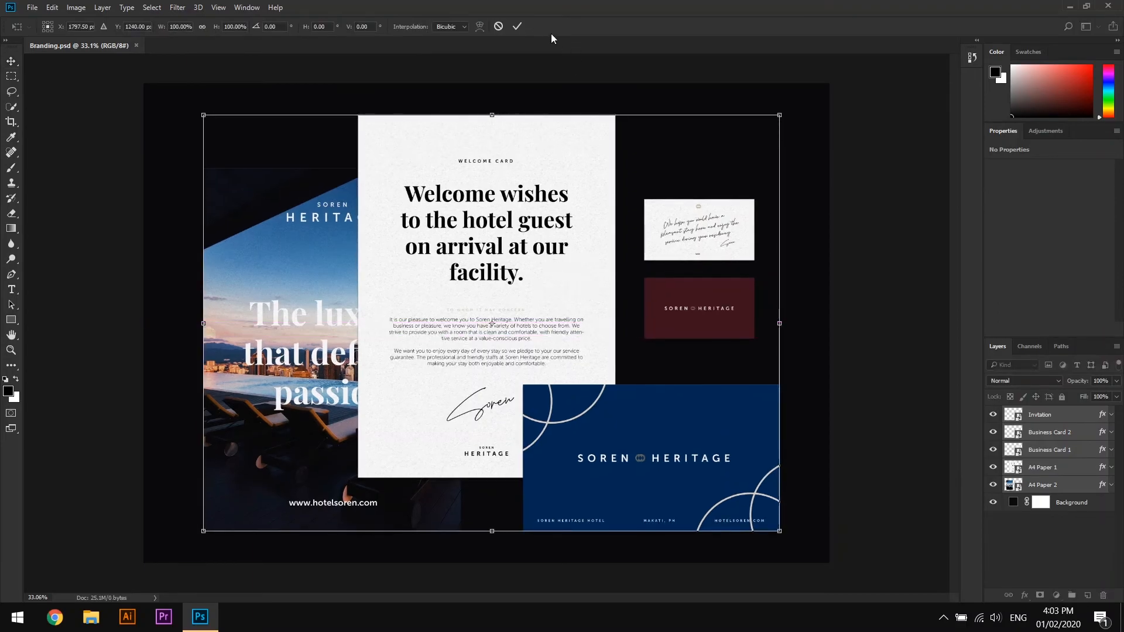
left_click(517, 26)
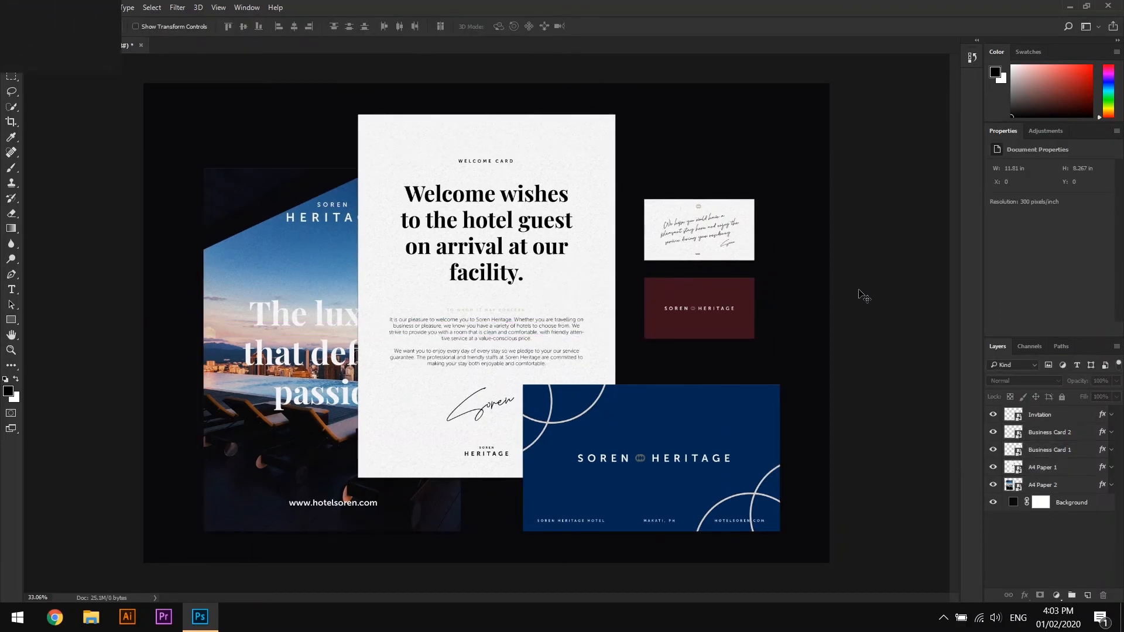